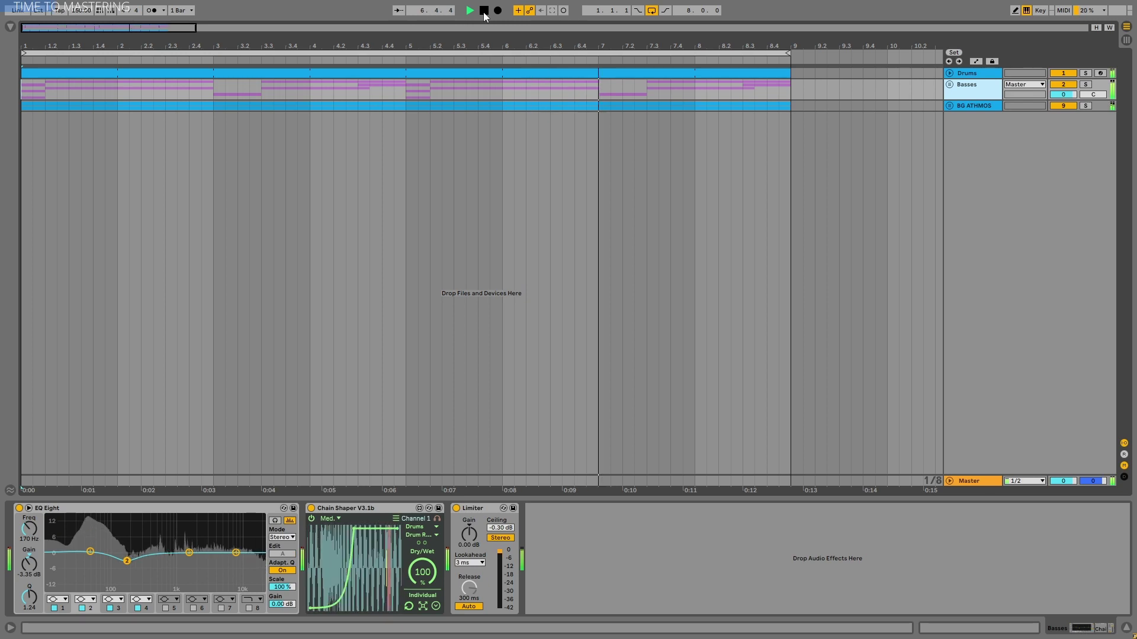
- Audition the Drums track and the Basses group separately in solo, showing each one's device chain
left_click(972, 75)
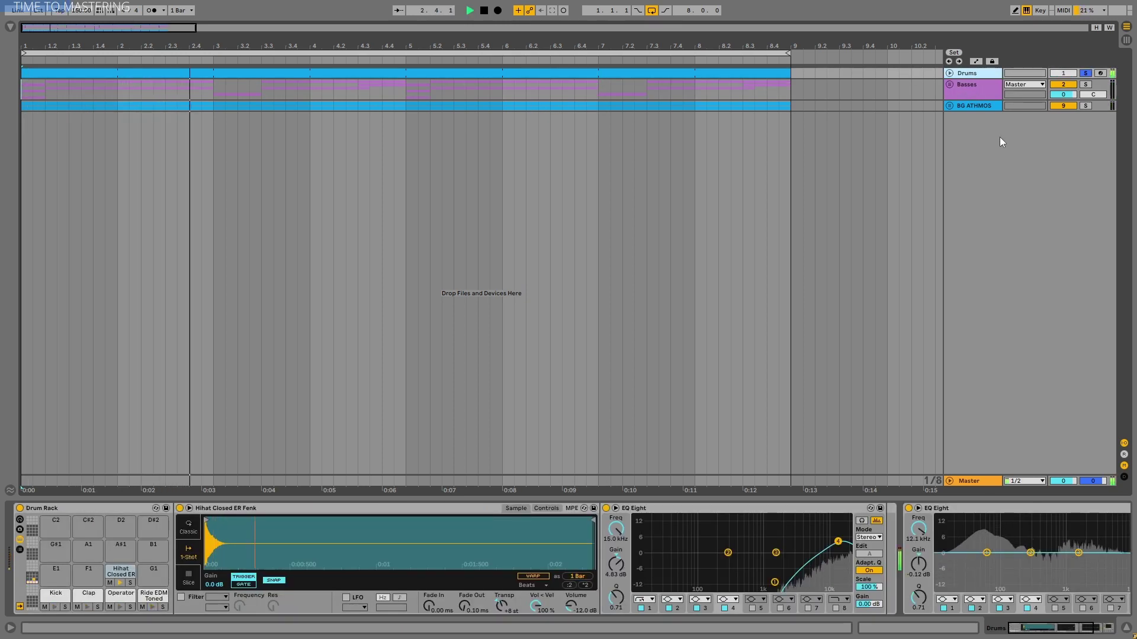
left_click(1085, 84)
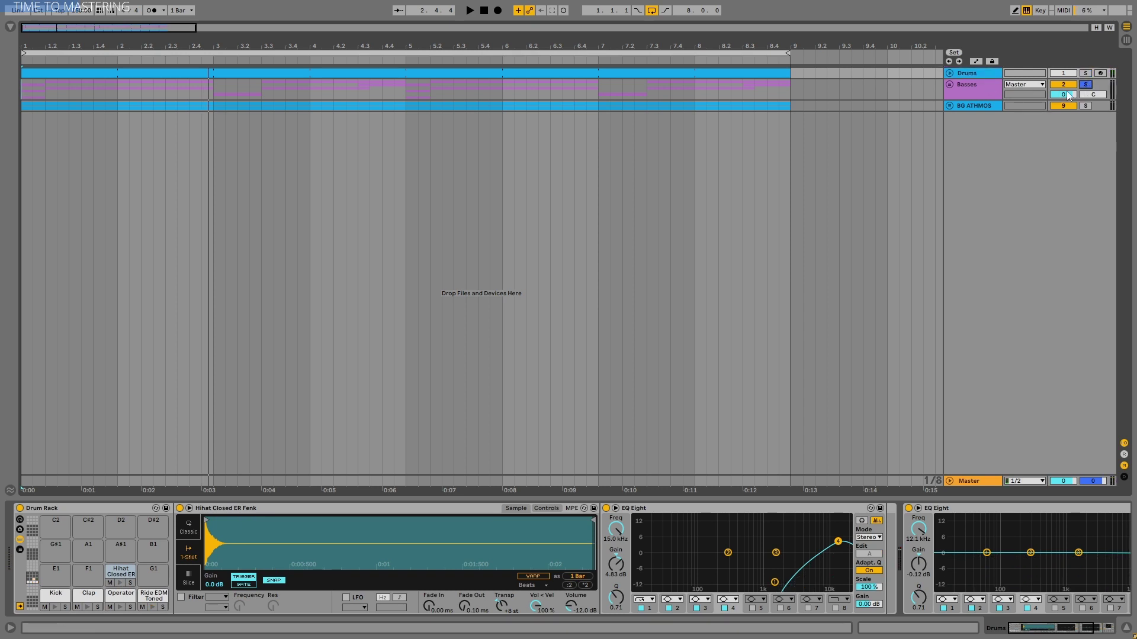
left_click(978, 82)
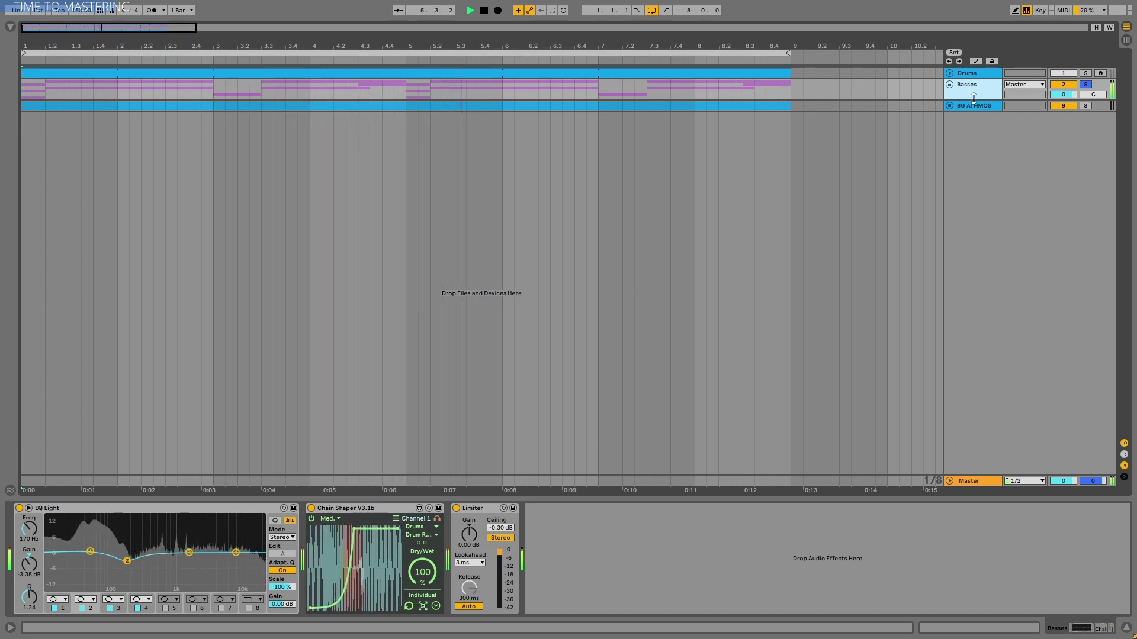
key("space")
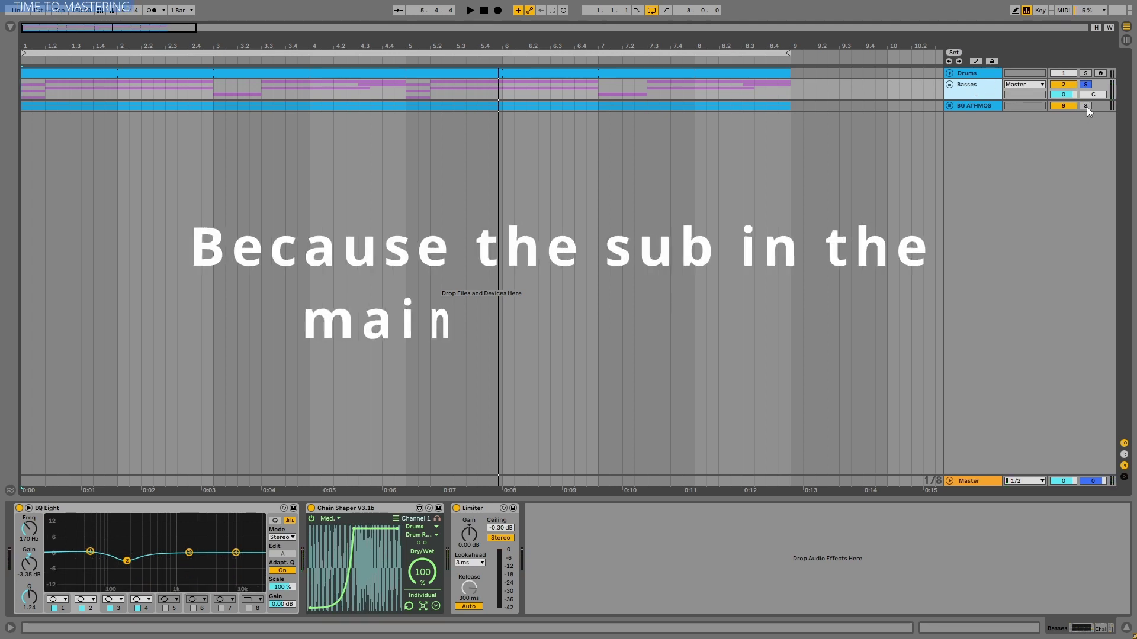
- Audition the BG ATHMOS group in solo with its effects shown, and display the Master track's devices
left_click(1086, 107)
left_click(979, 104)
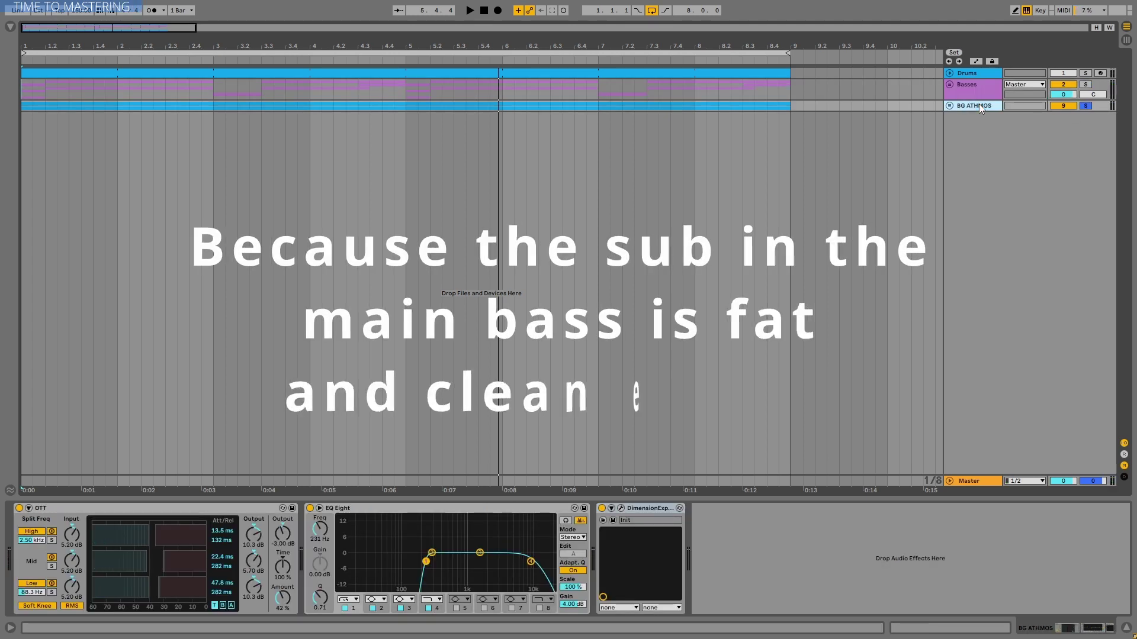
key("space")
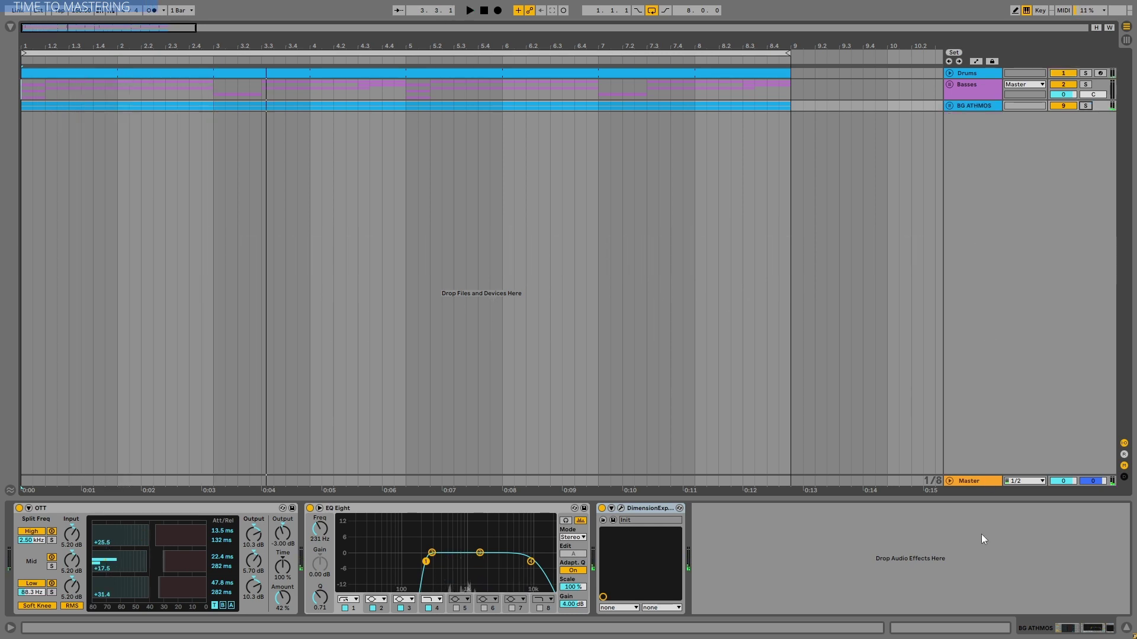
left_click(977, 481)
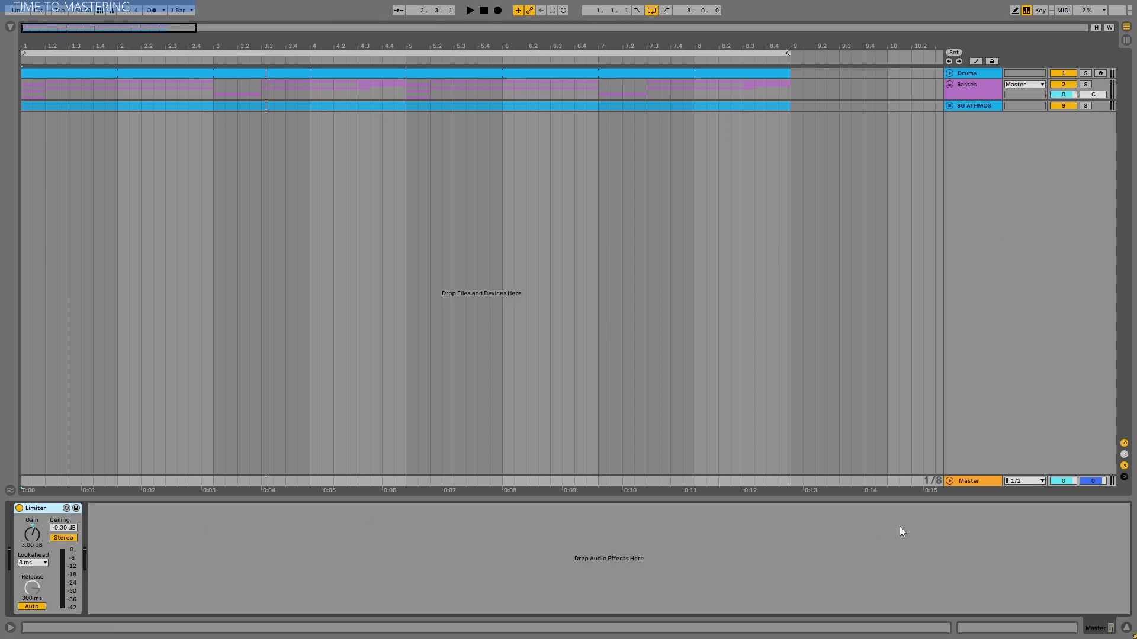
- Unfold and solo the Drums track, and preview the Kick and Clap pads in its Drum Rack
left_click(1077, 193)
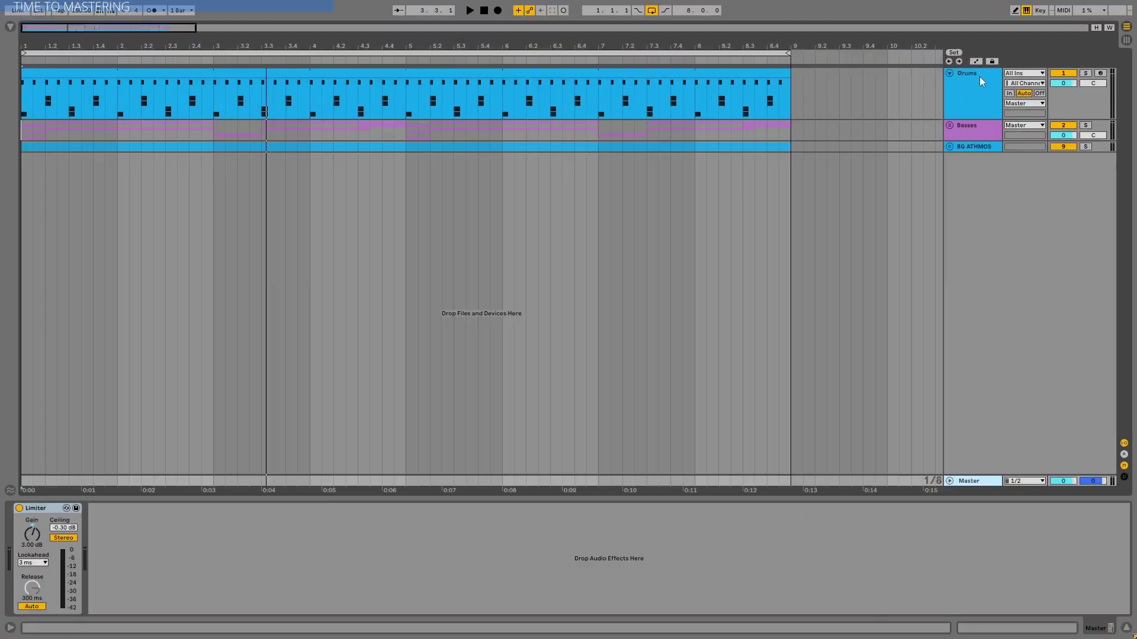
left_click(980, 78)
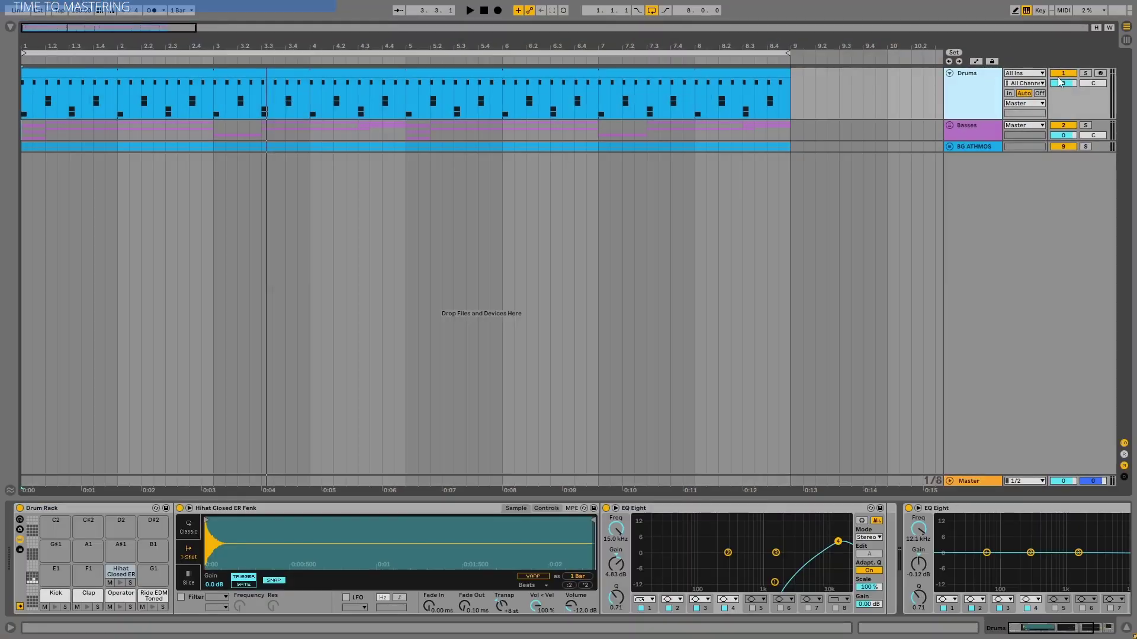
left_click(1085, 73)
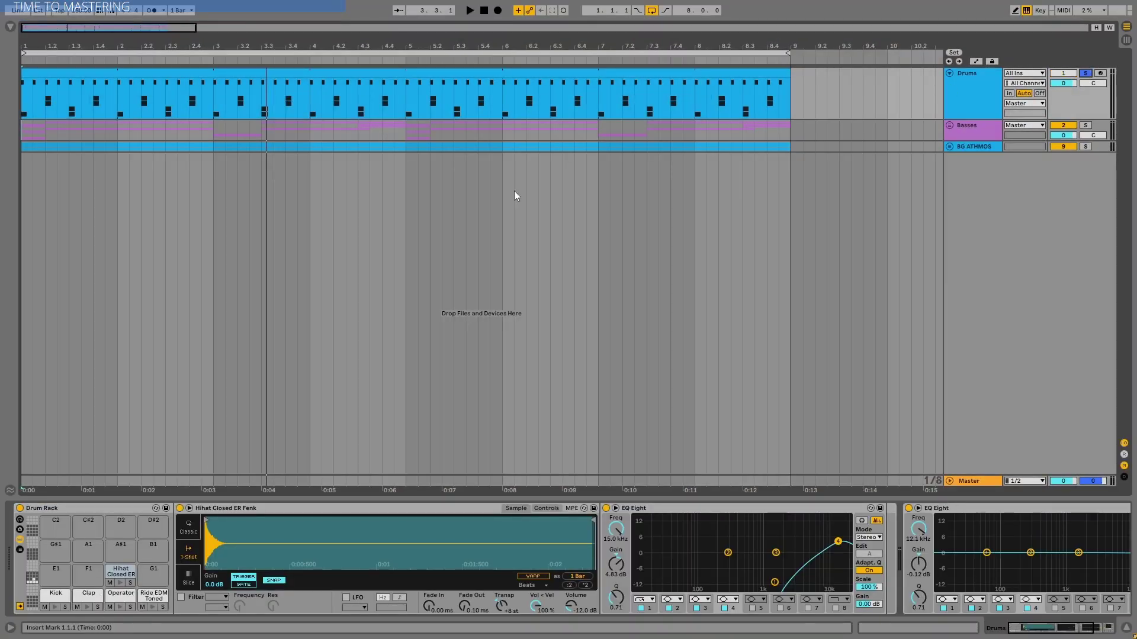
left_click(980, 84)
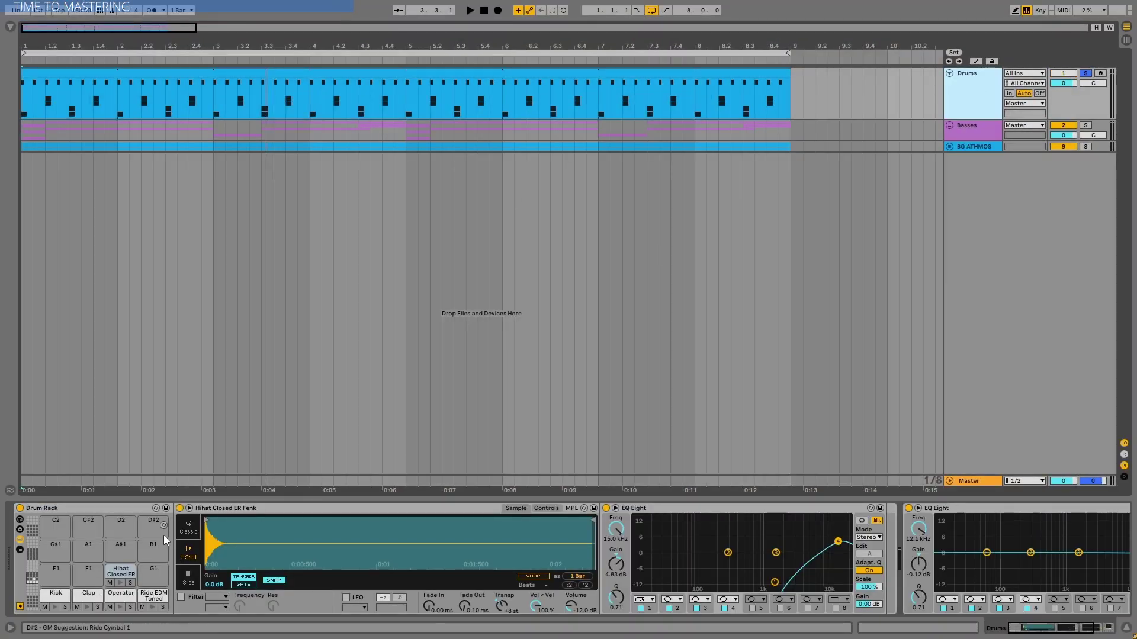
left_click(56, 607)
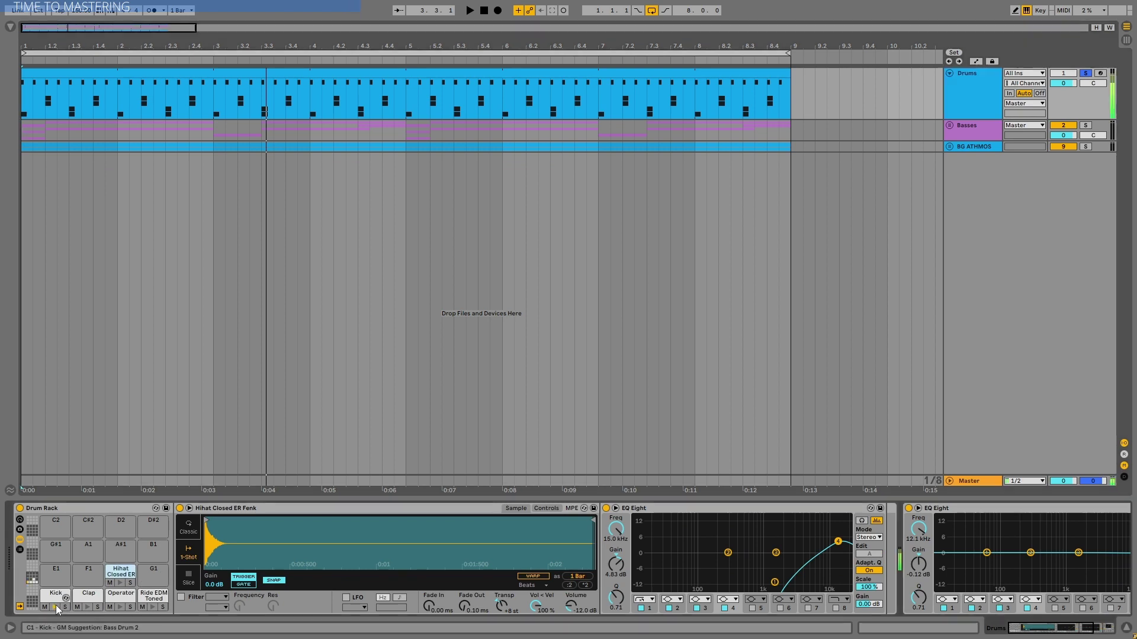
left_click(88, 606)
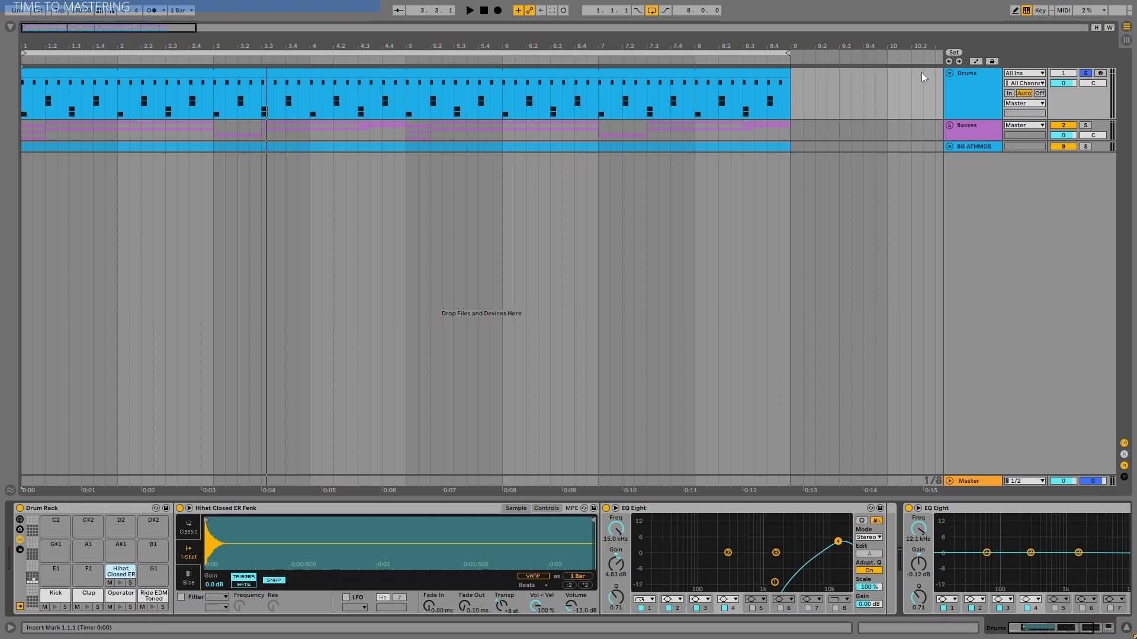
key("space")
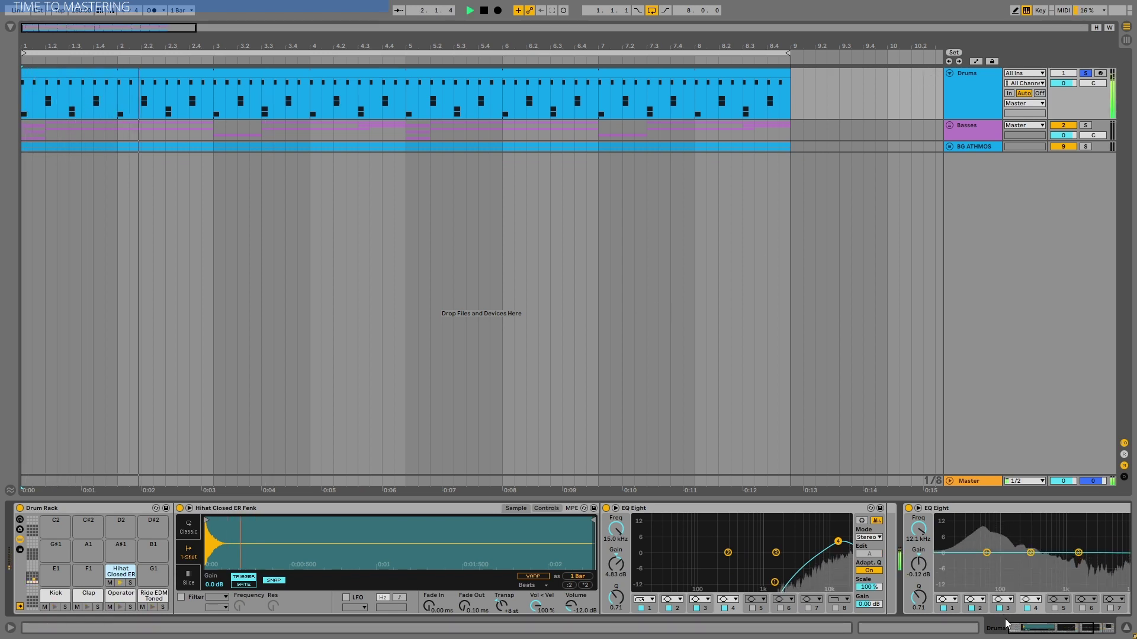
mouse_move(1043, 628)
left_mouse_down()
mouse_move(1070, 628)
mouse_move(1042, 631)
left_mouse_up()
key("space")
- Show the devices of the Operator and Ride EDM Toned pads in the Drum Rack and preview both sounds
left_click(119, 601)
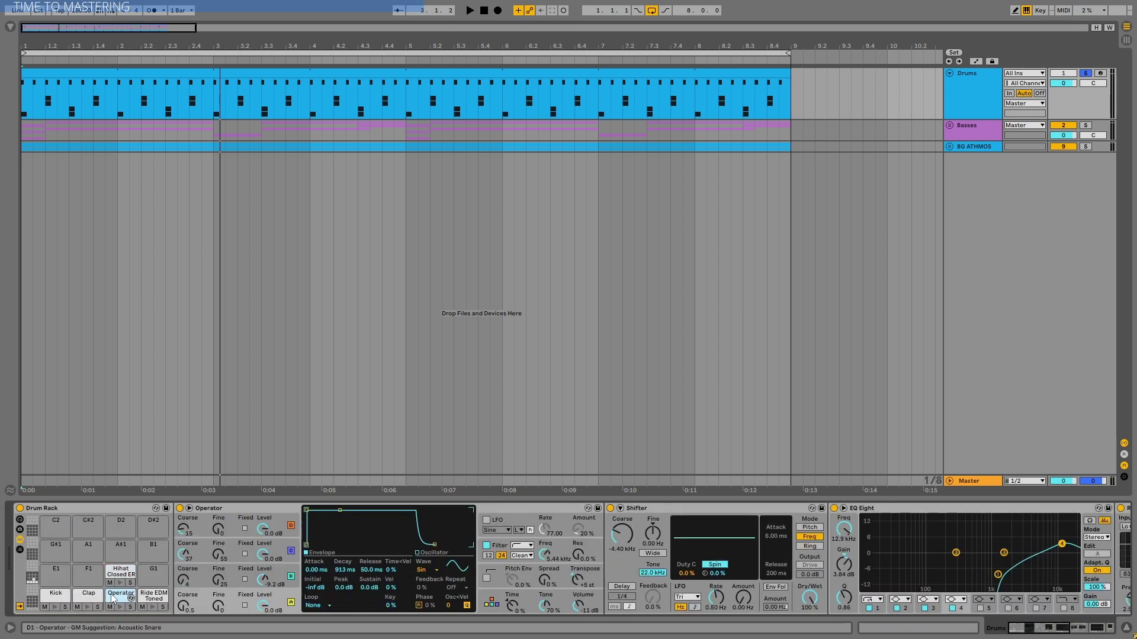
left_click(120, 606)
left_click(148, 597)
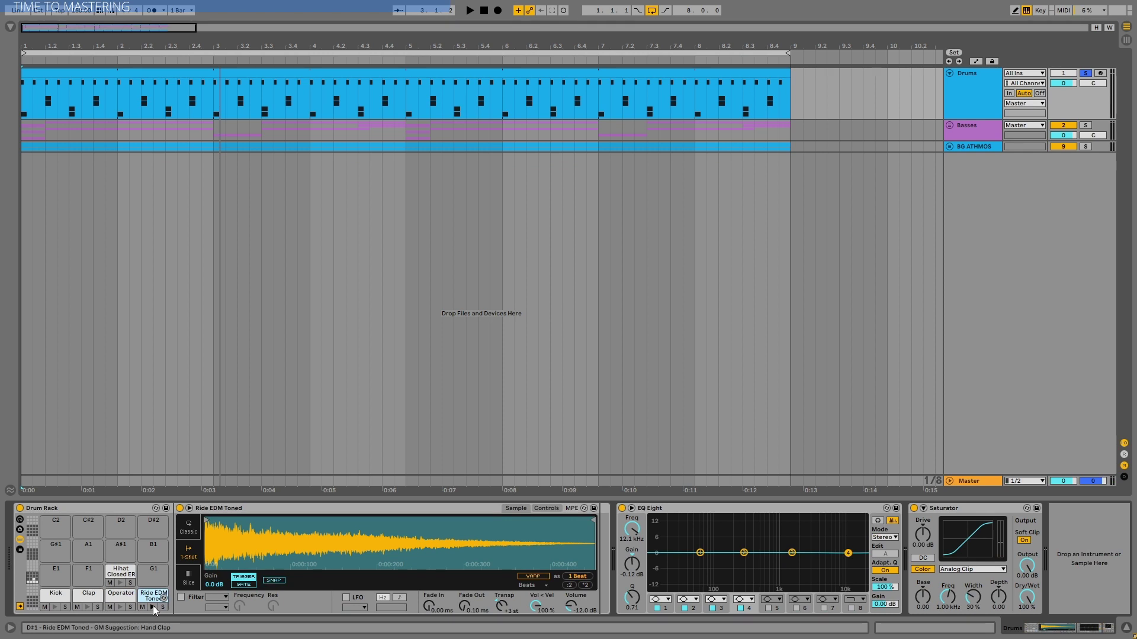
left_click(152, 605)
- Examine the Hihat Closed ER pad's devices, preview its sound and compare the drums with the pad muted and unmuted
left_click(121, 571)
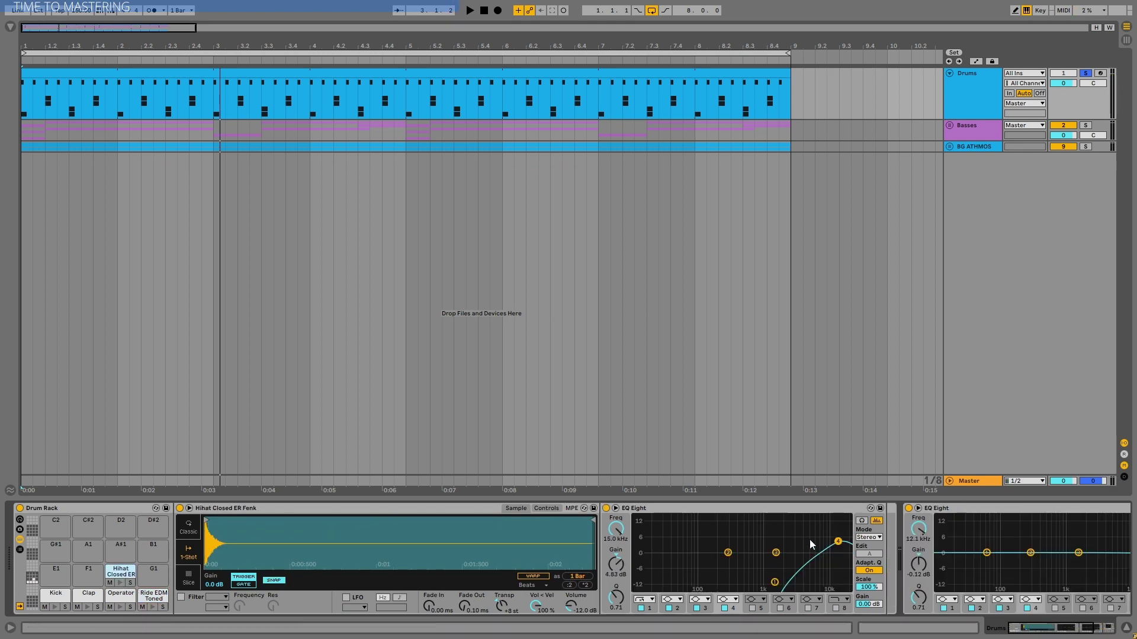
left_click(120, 585)
left_click(120, 584)
left_click(111, 583)
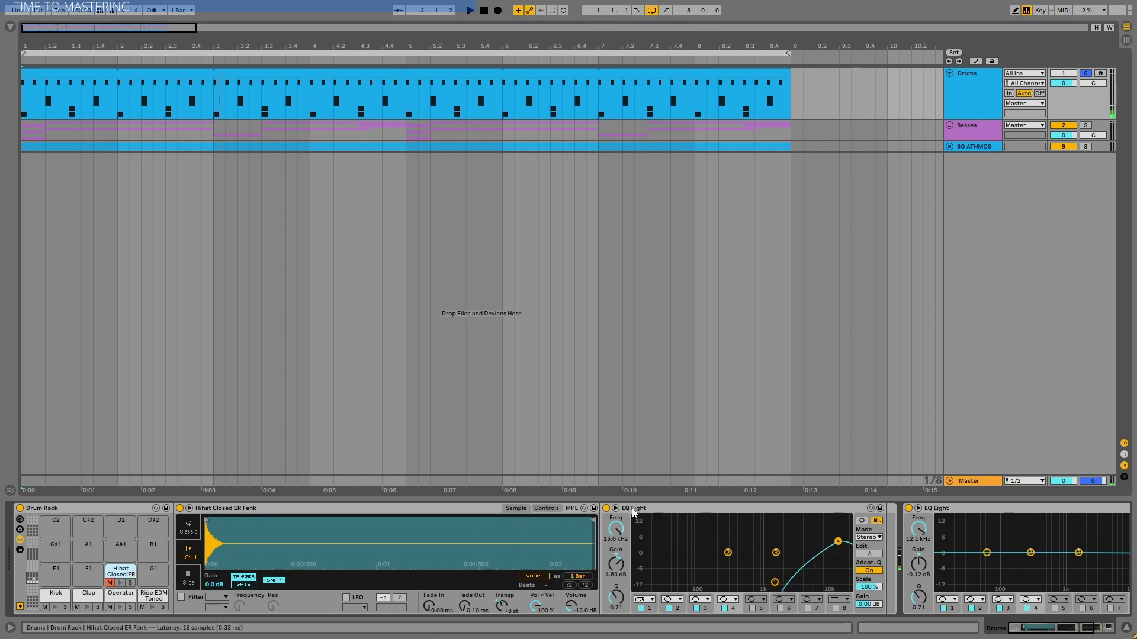
left_click(606, 509)
left_click(112, 583)
left_click(119, 583)
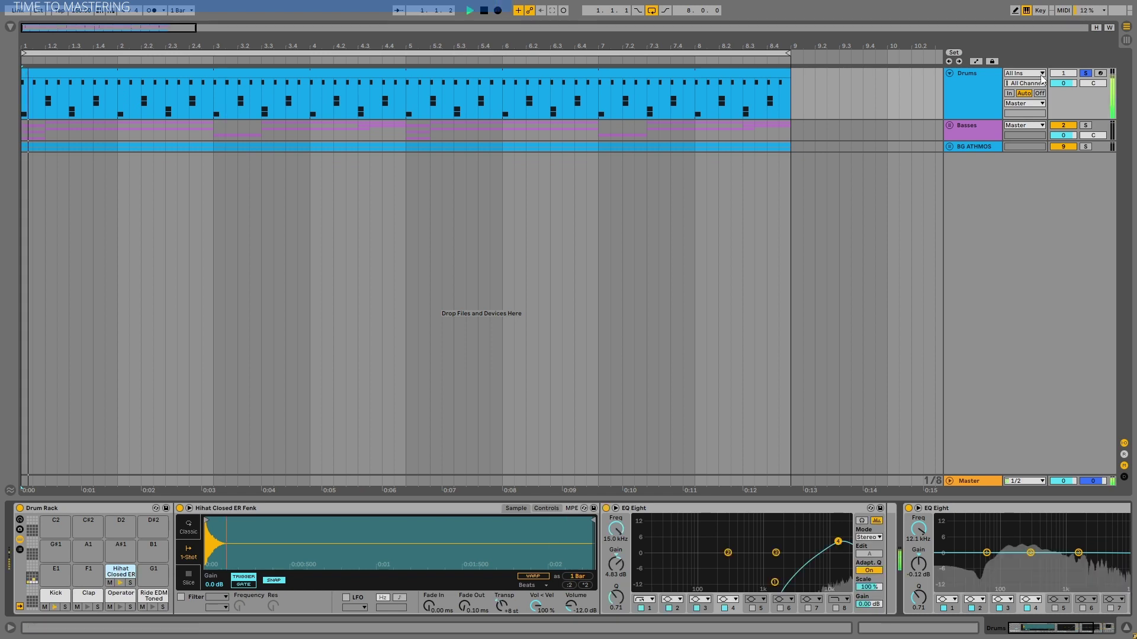
- Show the Operator pad's devices and compare the drum playback with that pad muted and unmuted
left_click(121, 593)
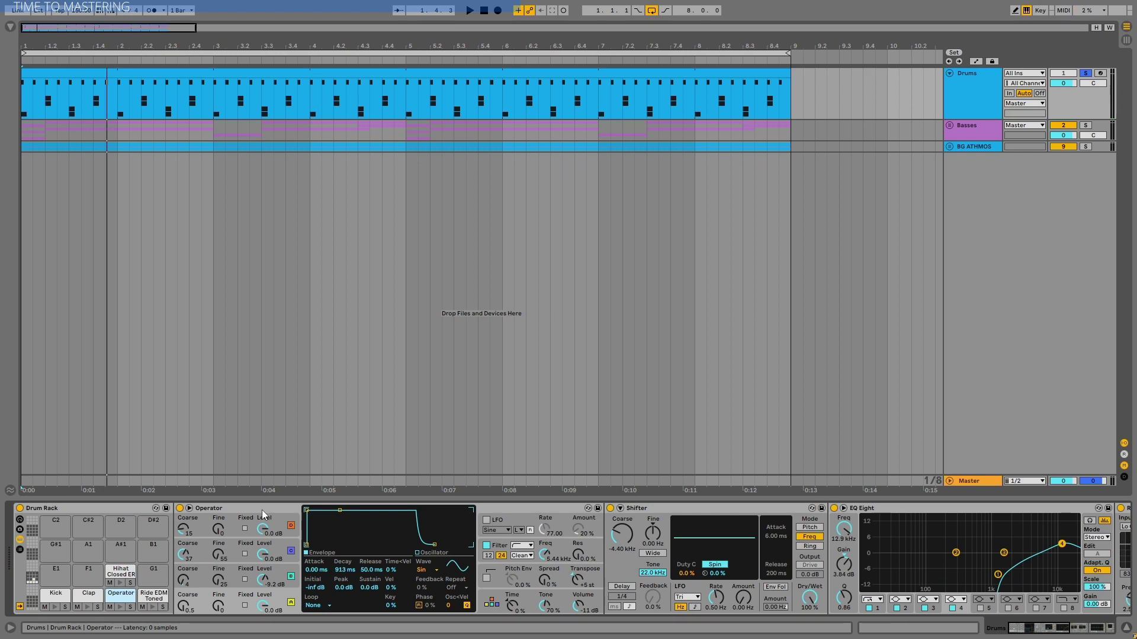
left_click(259, 509)
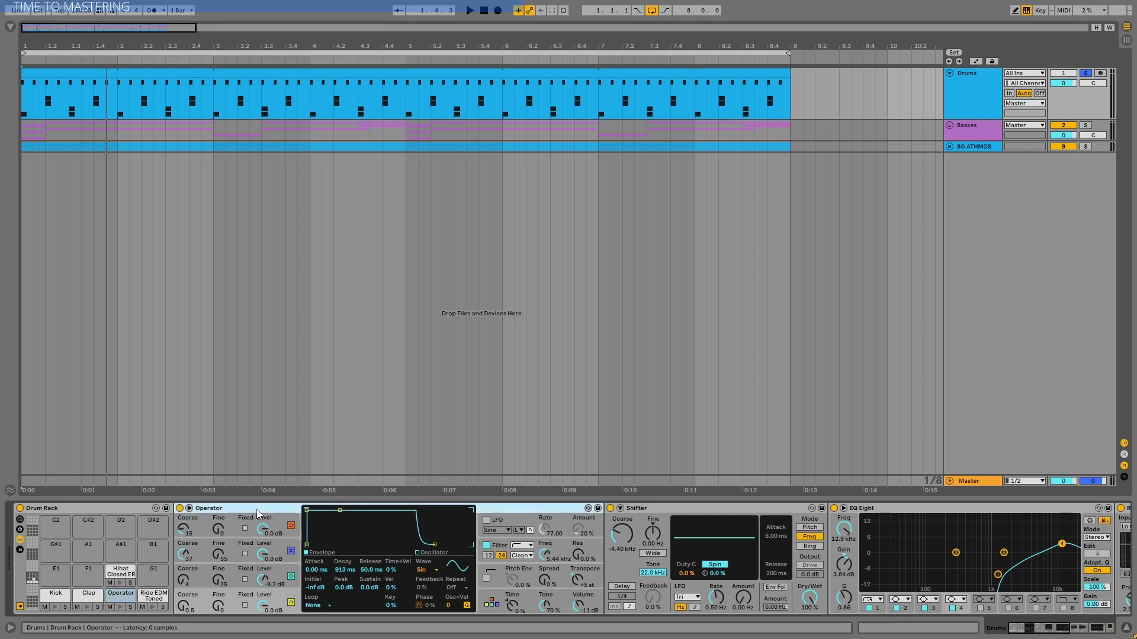
left_click(108, 608)
left_click(470, 11)
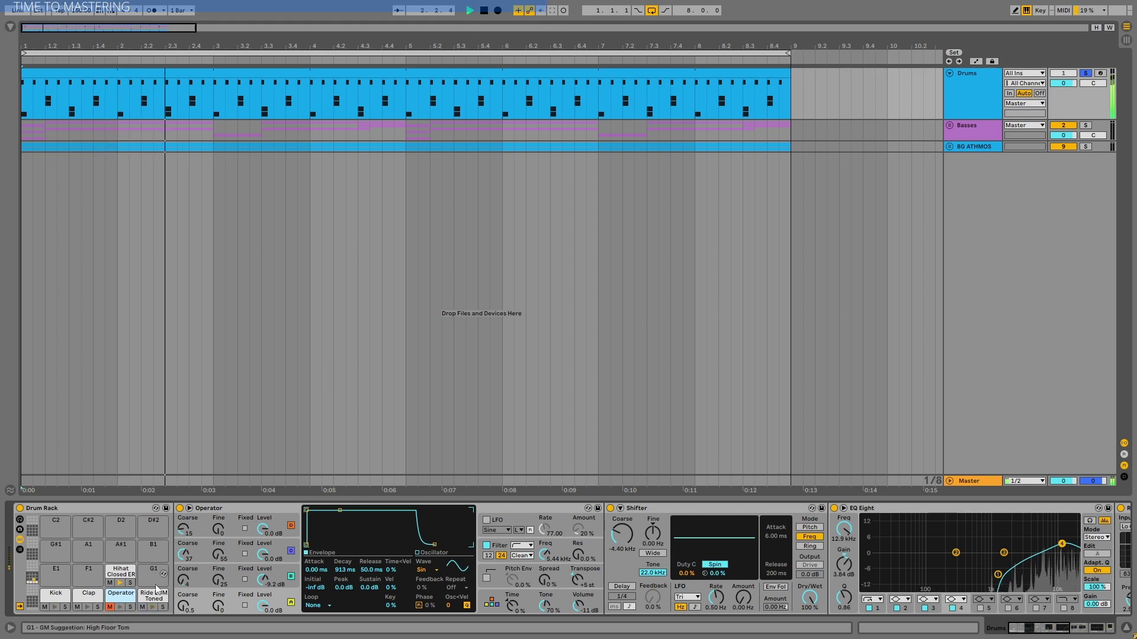
left_click(108, 609)
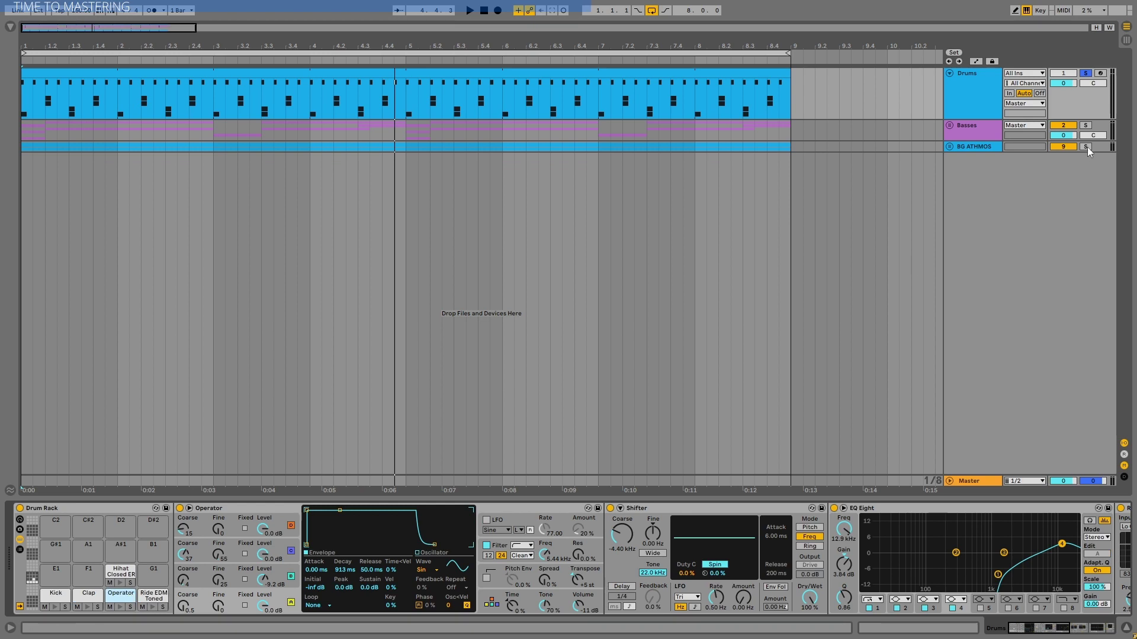
- Unfold the BG ATHMOS group and play its VOCAL_LEAD track in solo with the track's devices shown
left_click(951, 147)
left_click(976, 190)
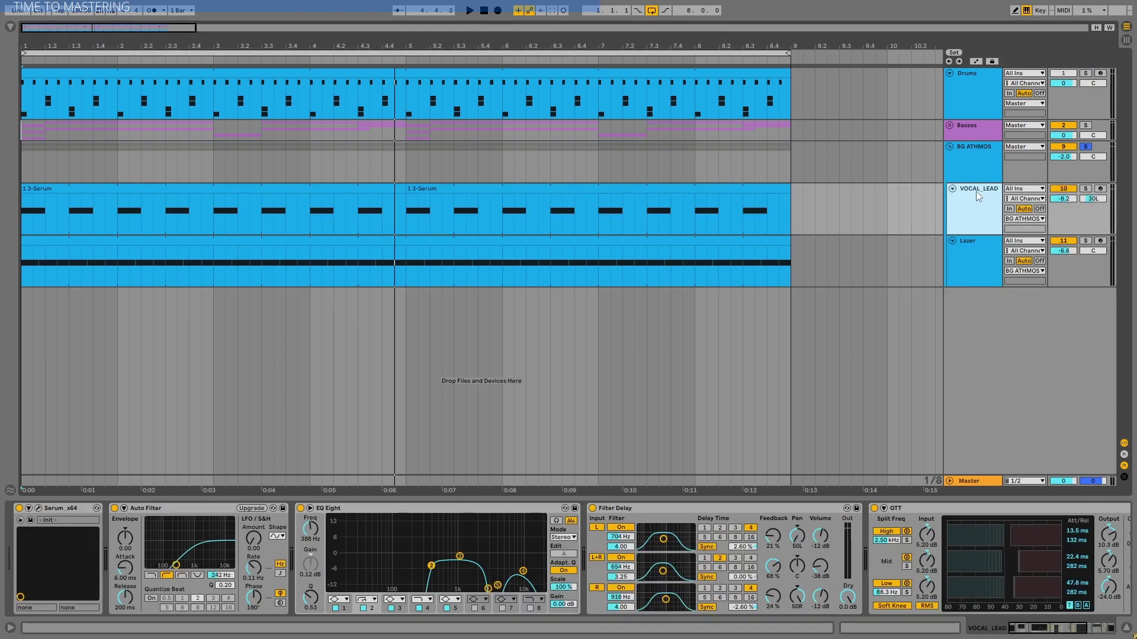
left_click(1085, 189)
key("space")
left_click(977, 200)
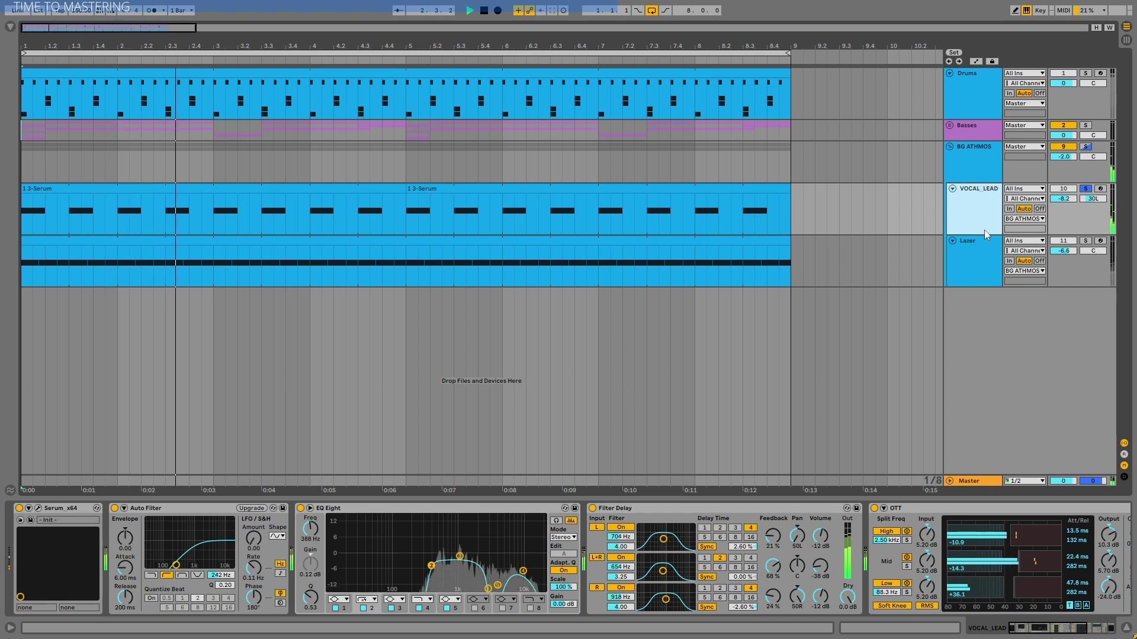
- Inspect the VOCAL_LEAD track's Serum patch, toggle its filter to hear the difference, and close the plug-in window
key("ctrl+alt+p")
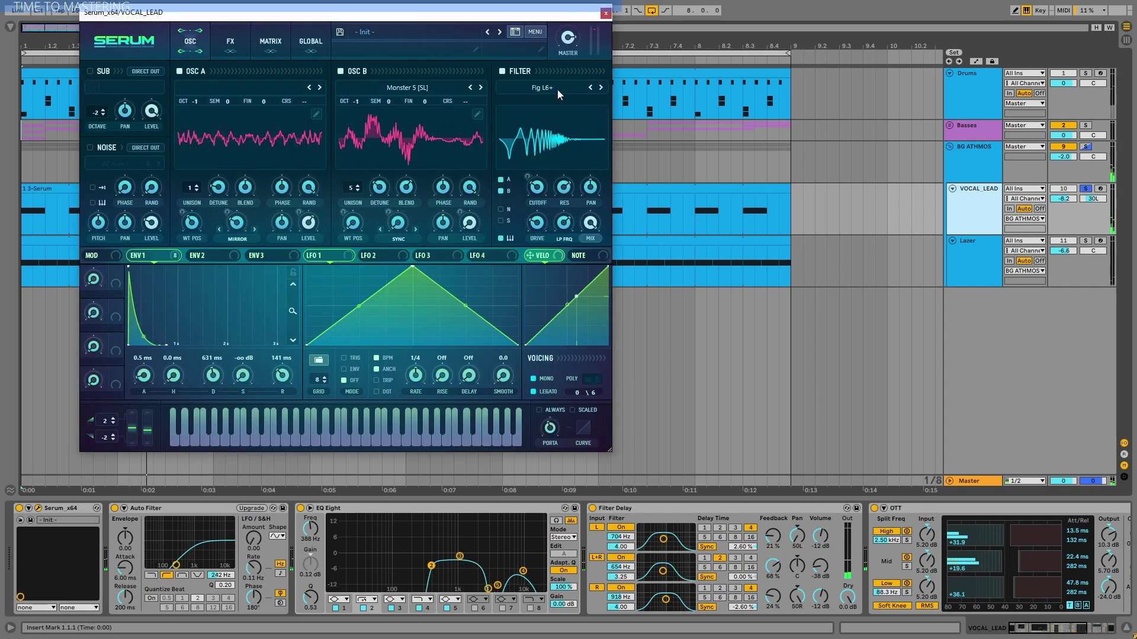
left_click(501, 72)
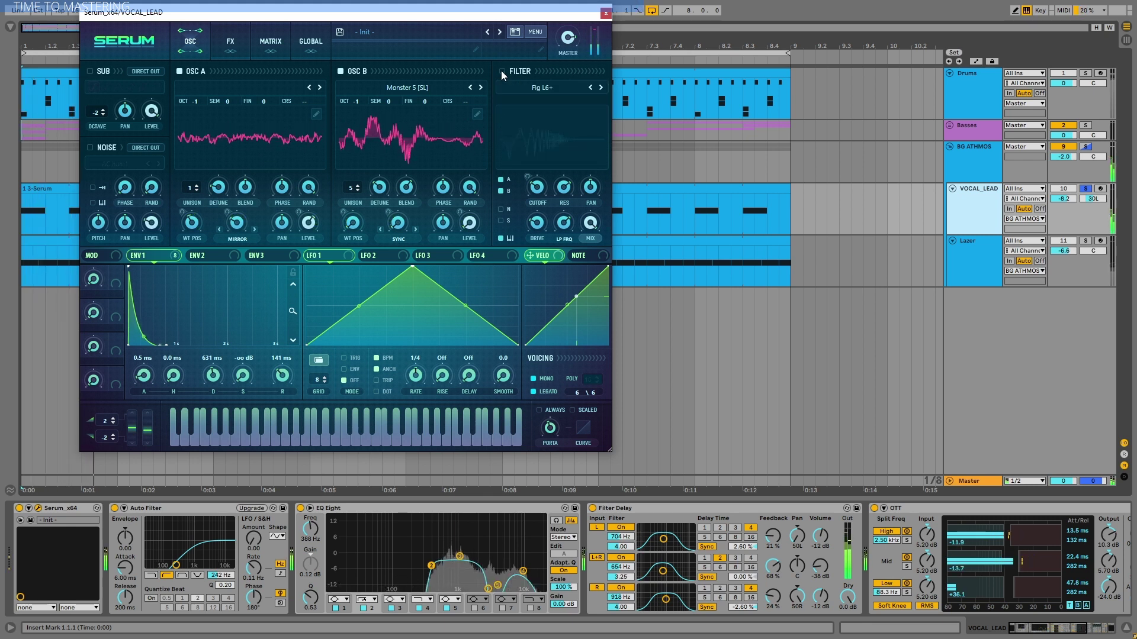
left_click(605, 12)
- Audition the Lazer track in solo with its device chain shown, and fold the BG ATHMOS group
left_click(992, 257)
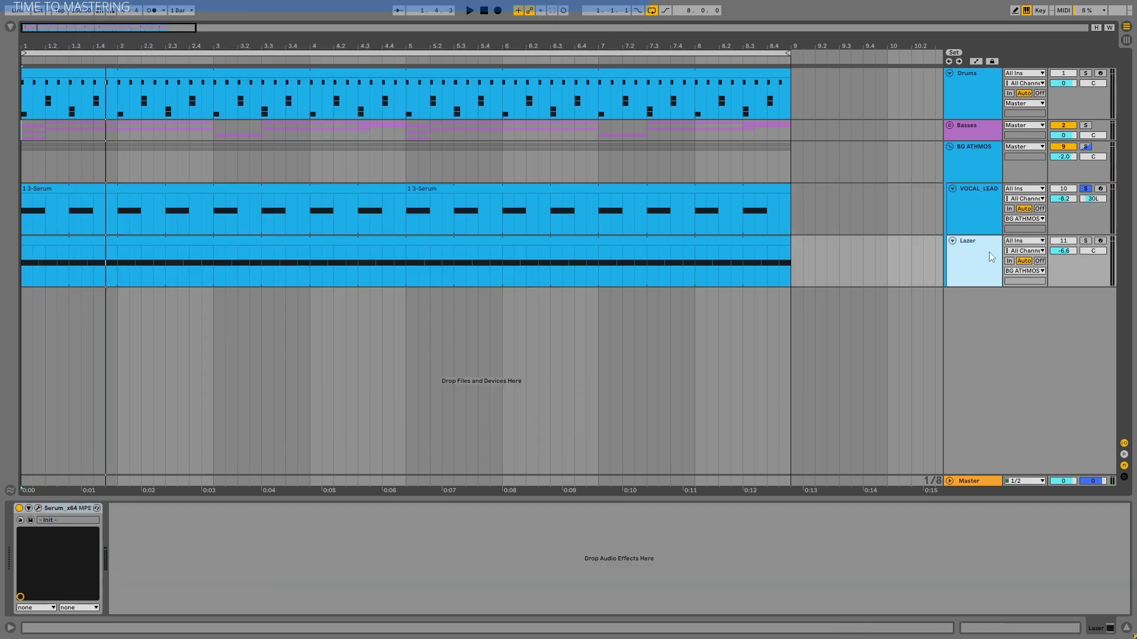
left_click(1084, 241)
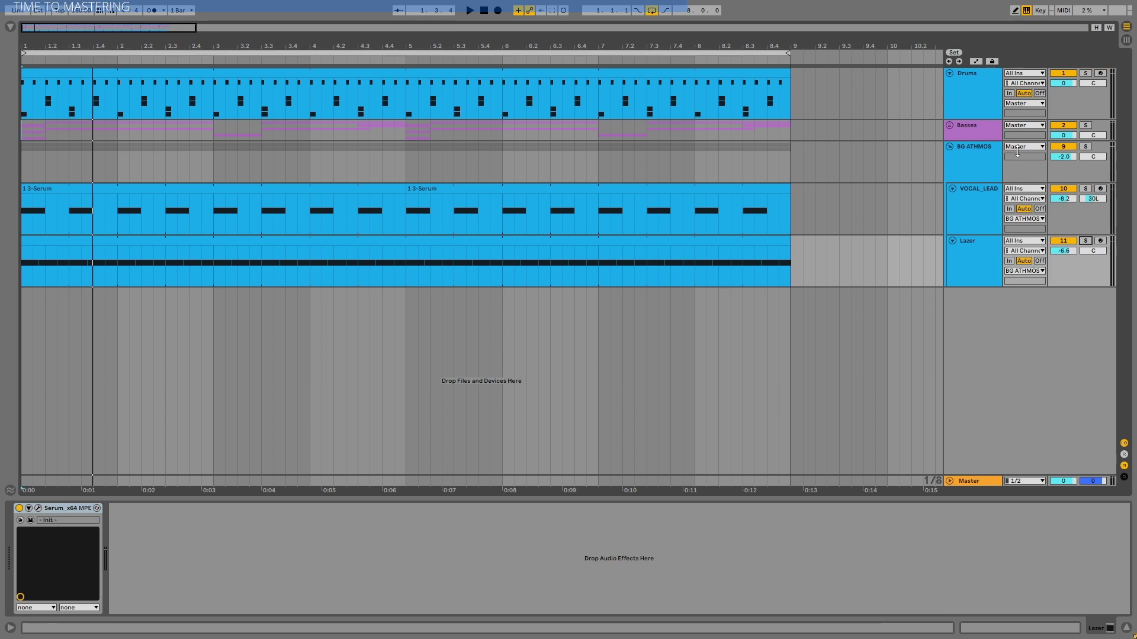
left_click(949, 131)
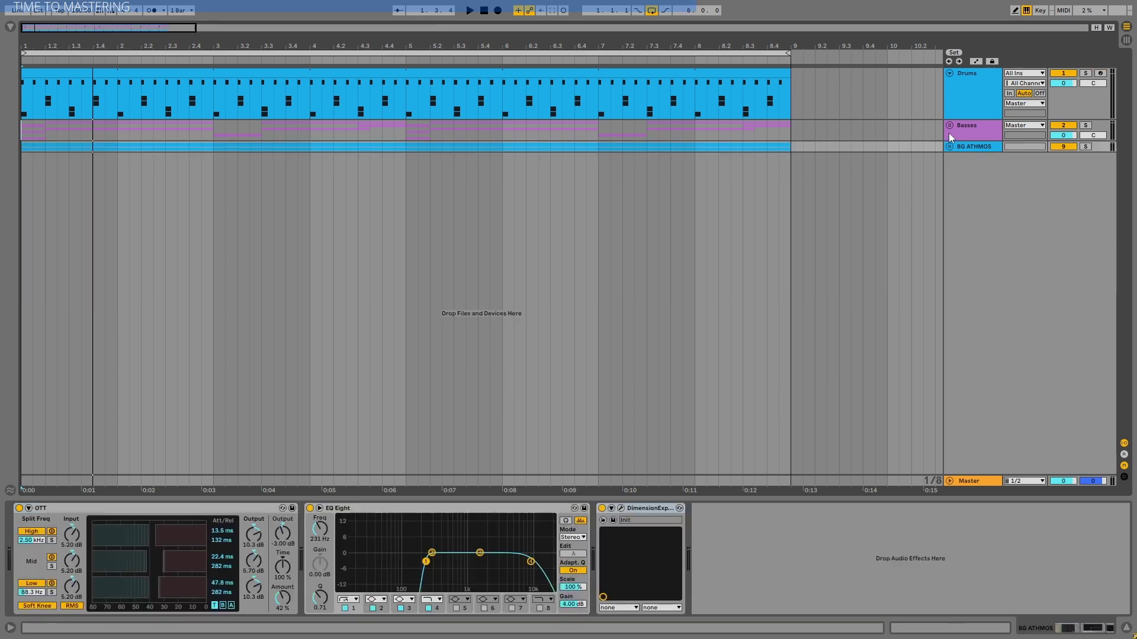
- Unfold the Basses group, solo the CRAZY BASS track and play the arrangement with its first clip selected
left_click(948, 125)
left_click(986, 188)
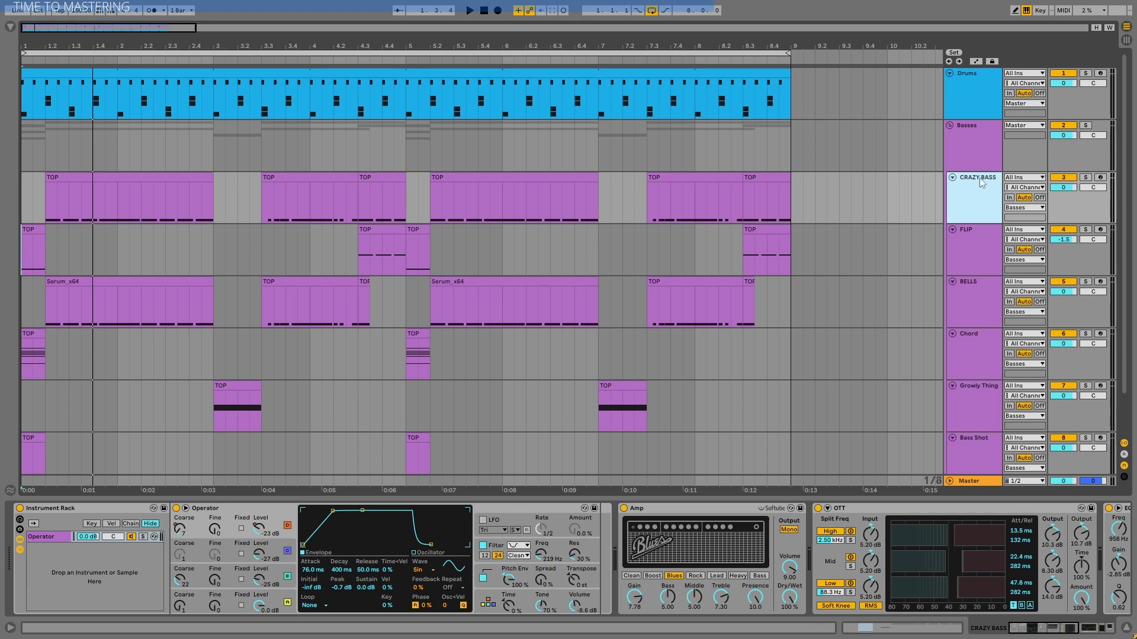
left_click(1086, 177)
left_click(125, 178)
key("space")
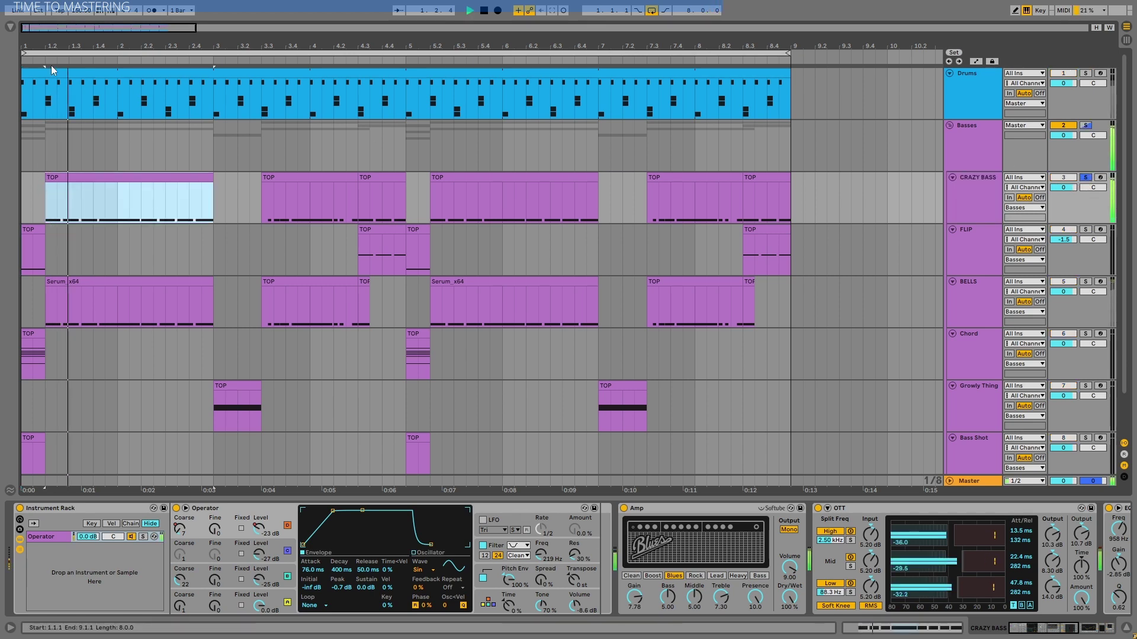
mouse_move(40, 44)
left_mouse_down()
mouse_move(40, 56)
mouse_move(40, 42)
left_mouse_up()
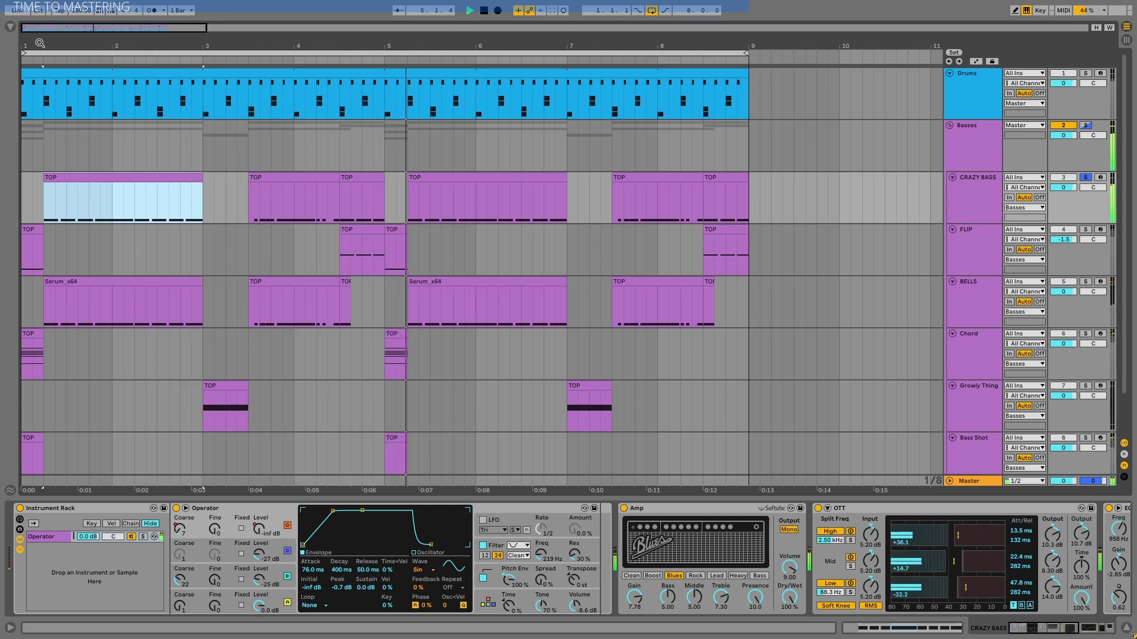
key("space")
- Examine the global routing settings and the oscillator A harmonics in the CRAZY BASS track's Operator
left_click(488, 602)
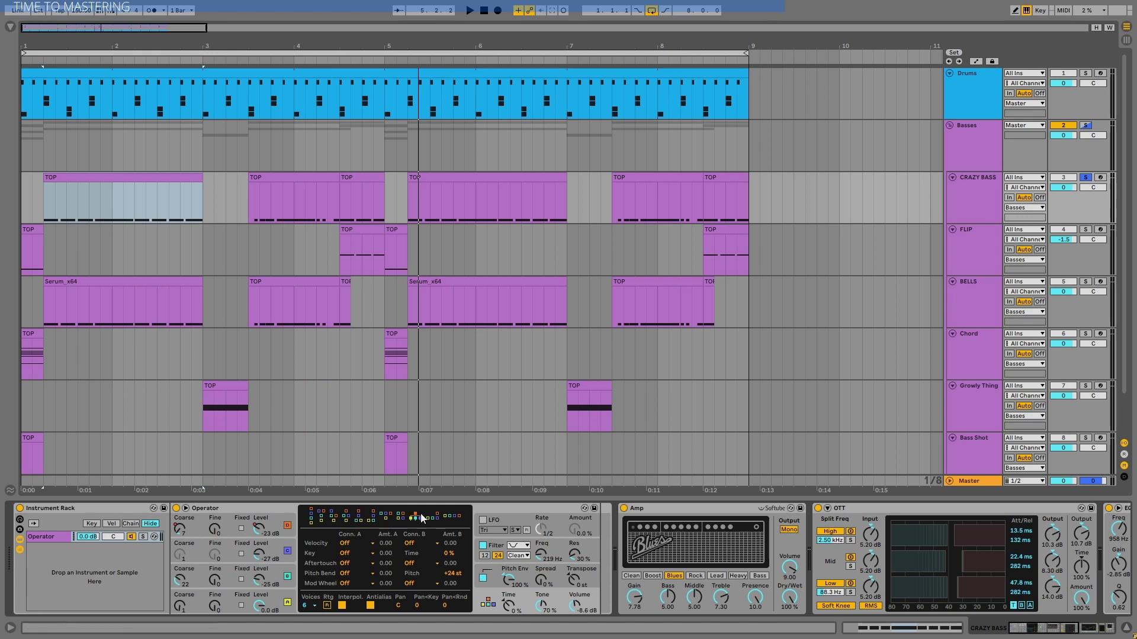
left_click(280, 594)
left_click(427, 552)
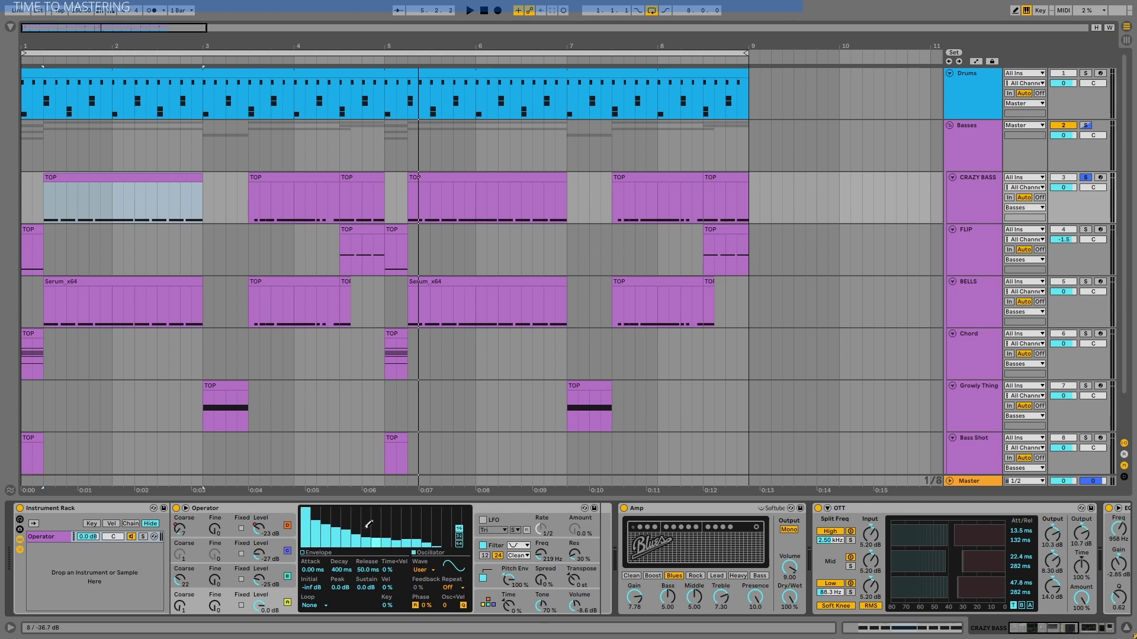
- Examine the settings of oscillators C, B and D in the CRAZY BASS track's Operator, including oscillator C's waveform choices
left_click(284, 573)
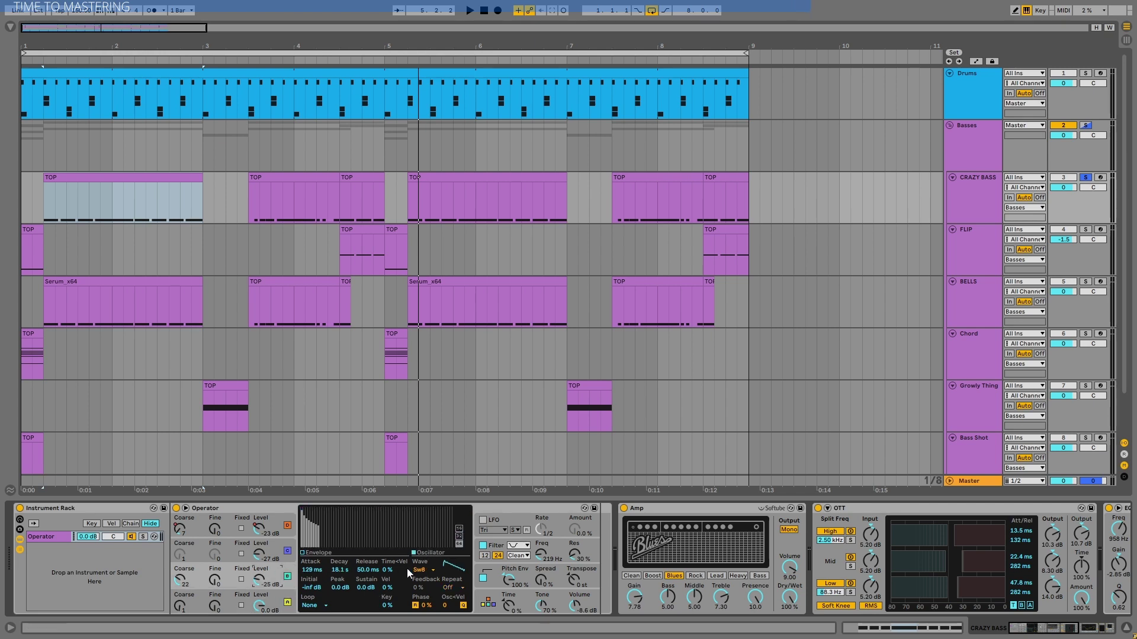
left_click(422, 574)
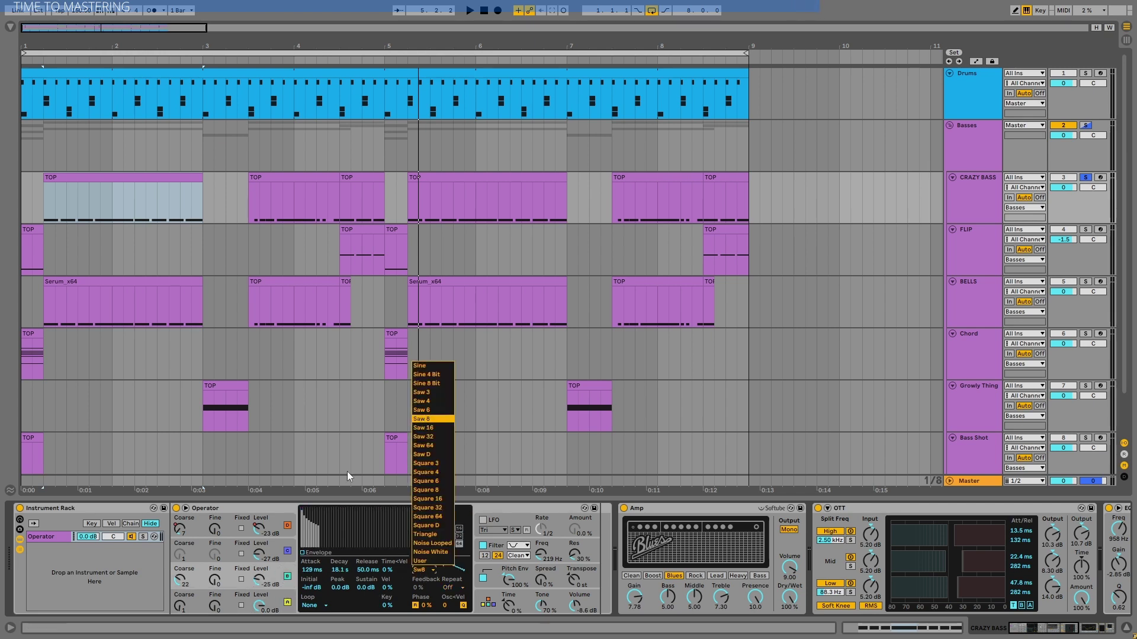
left_click(278, 500)
left_click(270, 549)
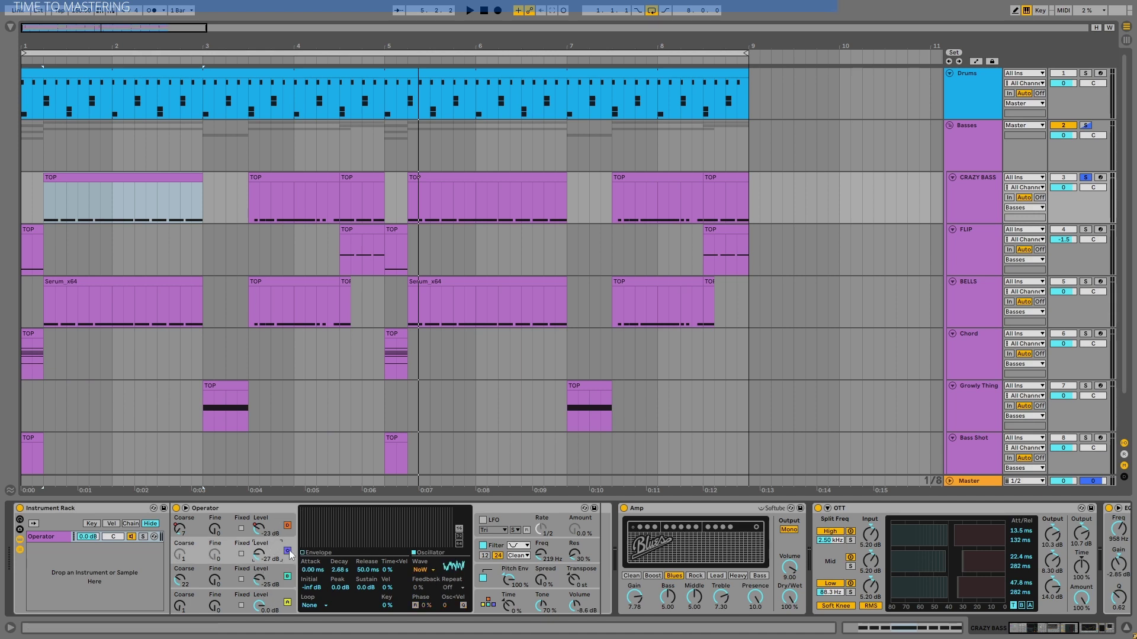
left_click(277, 525)
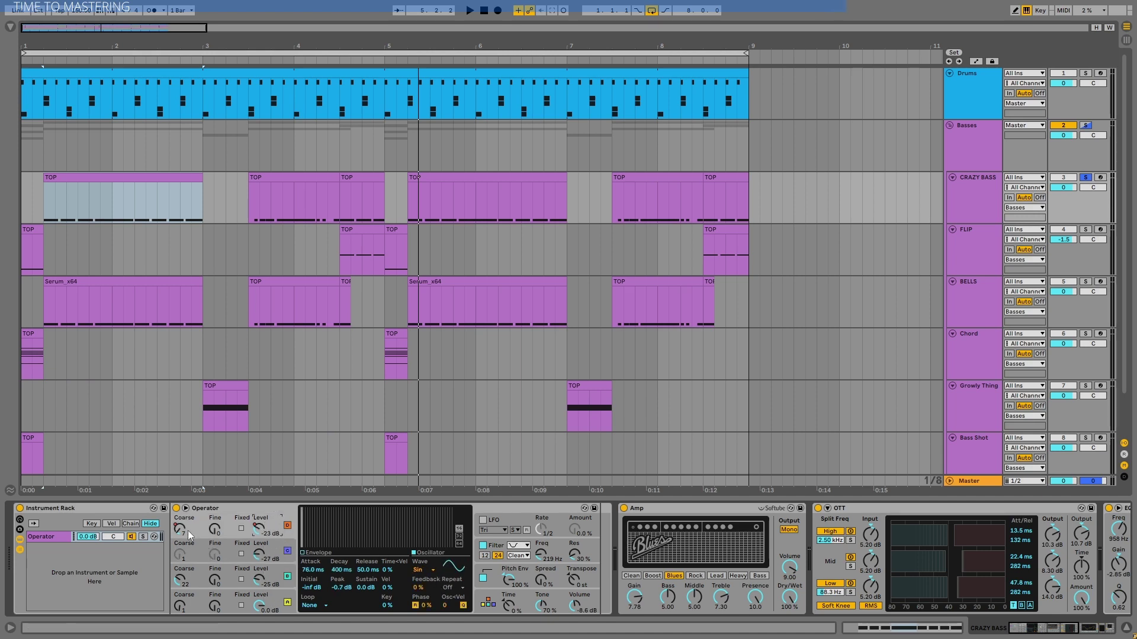
left_click(255, 507)
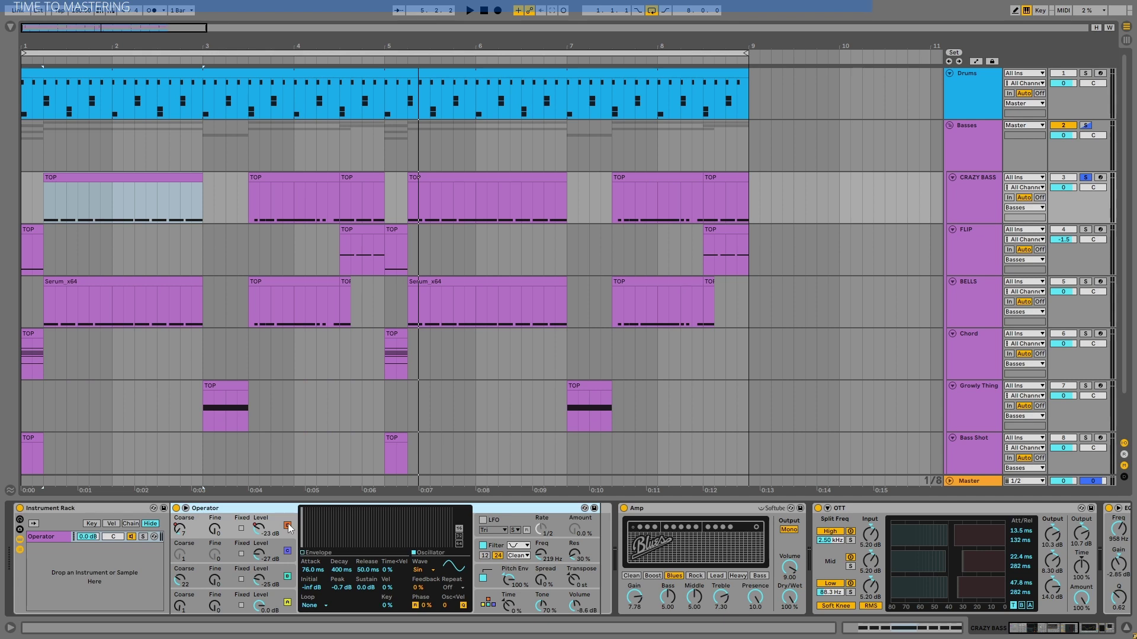
- Compare the bass in playback with Operator's oscillator D switched off and back on
left_click(288, 524)
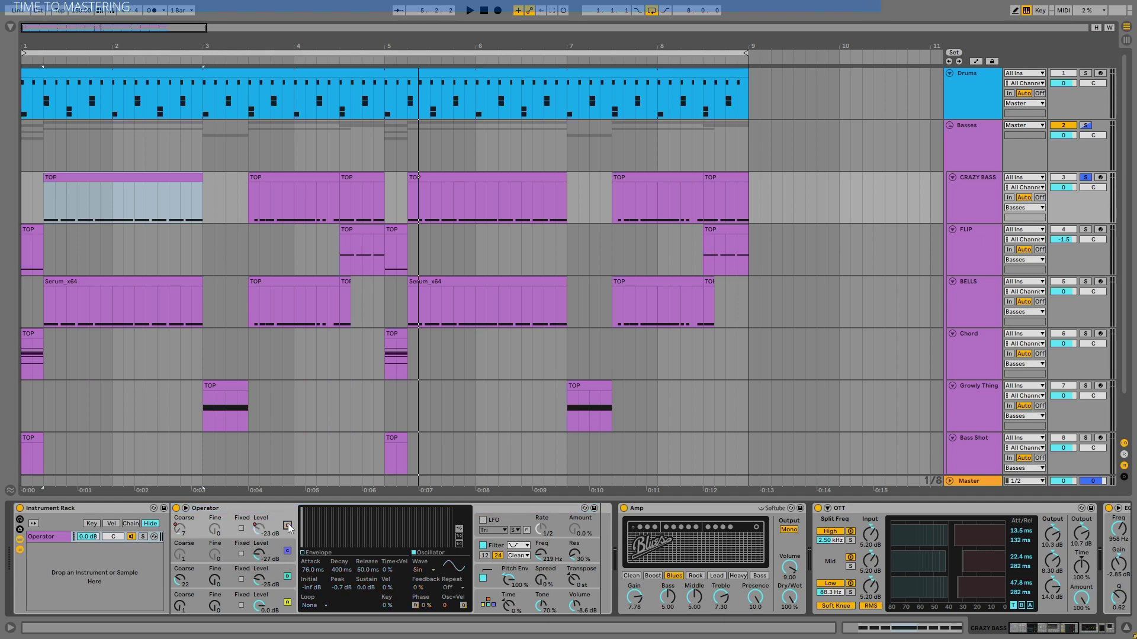
key("space")
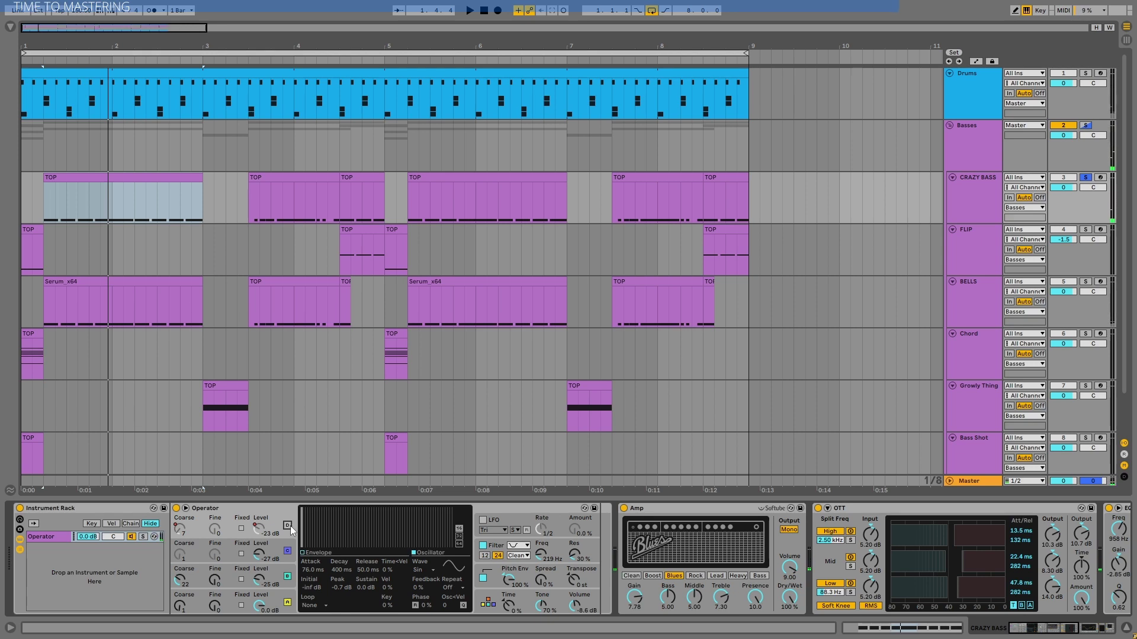
key("space")
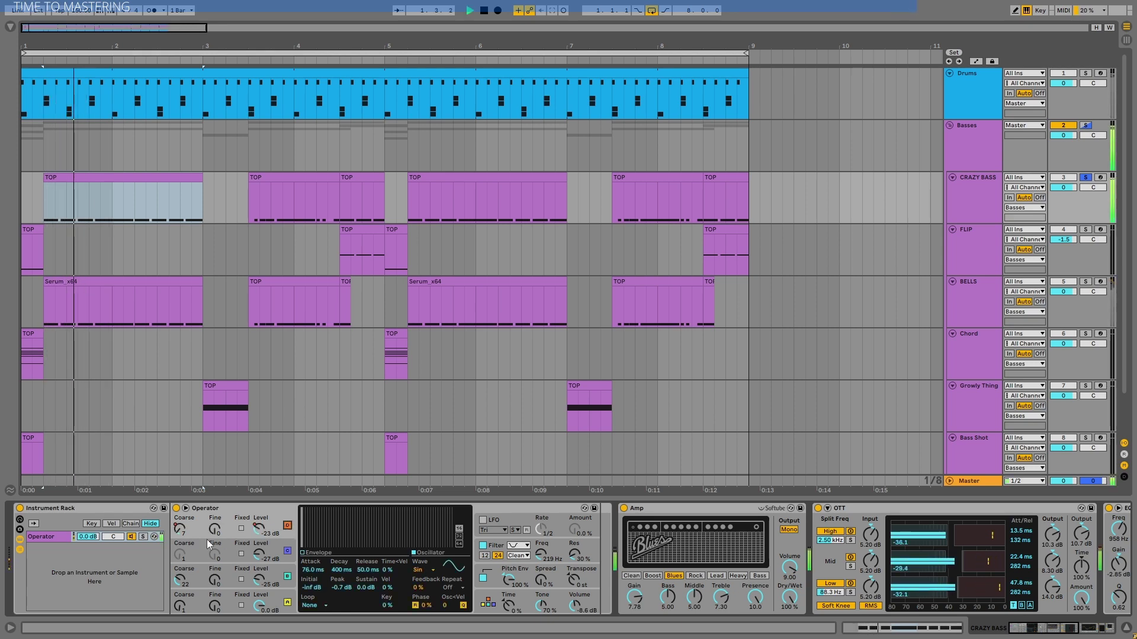
key("space")
- Try oscillator D's coarse tuning and replay the bass repeatedly to hear how it shapes the sound
left_click(181, 528)
key("space")
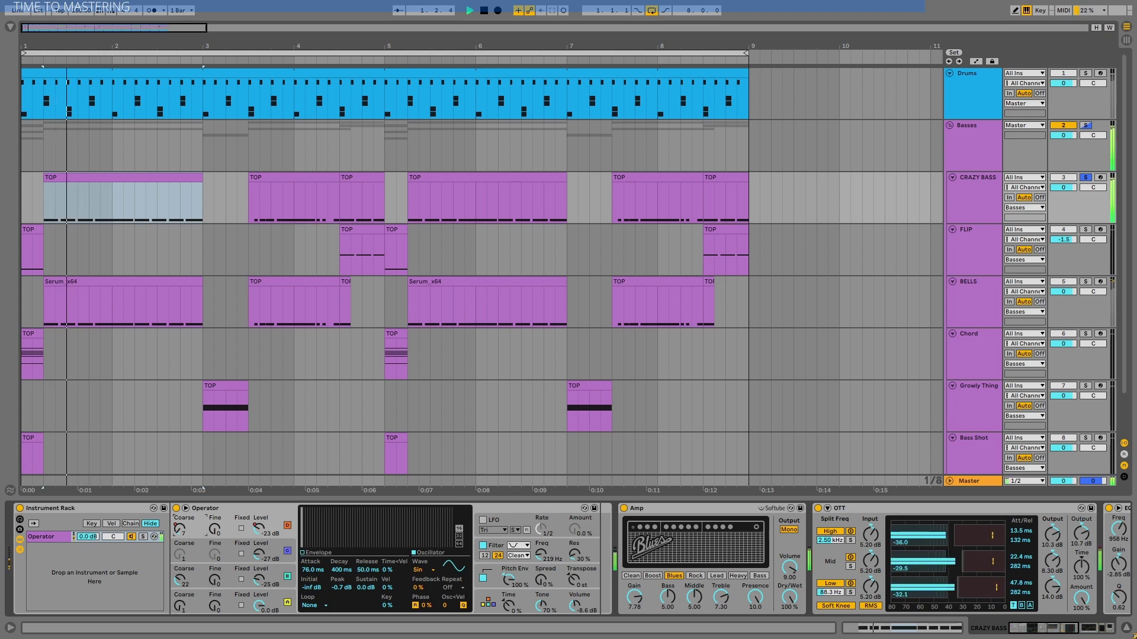
mouse_move(180, 528)
left_mouse_down()
mouse_move(180, 517)
mouse_move(179, 535)
left_mouse_up()
key("space")
key("space")
key("space")
key("space")
key("space")
key("space")
key("space")
key("space")
key("space")
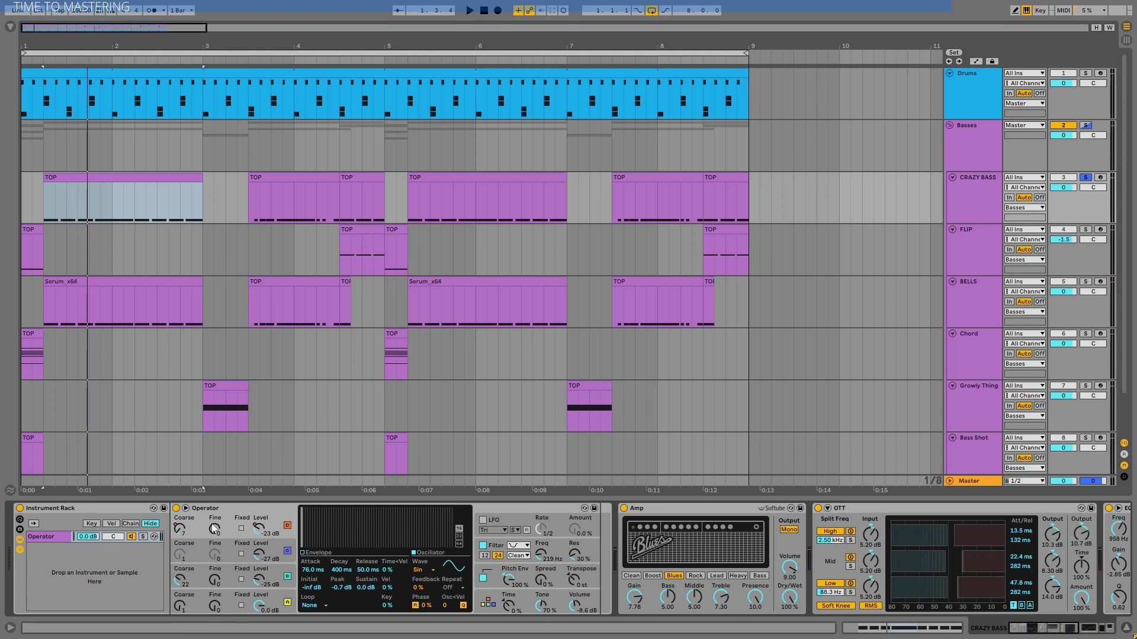
- Examine Operator's filter settings, including the Hard shaper and the notch-shaped response curve
left_click(552, 554)
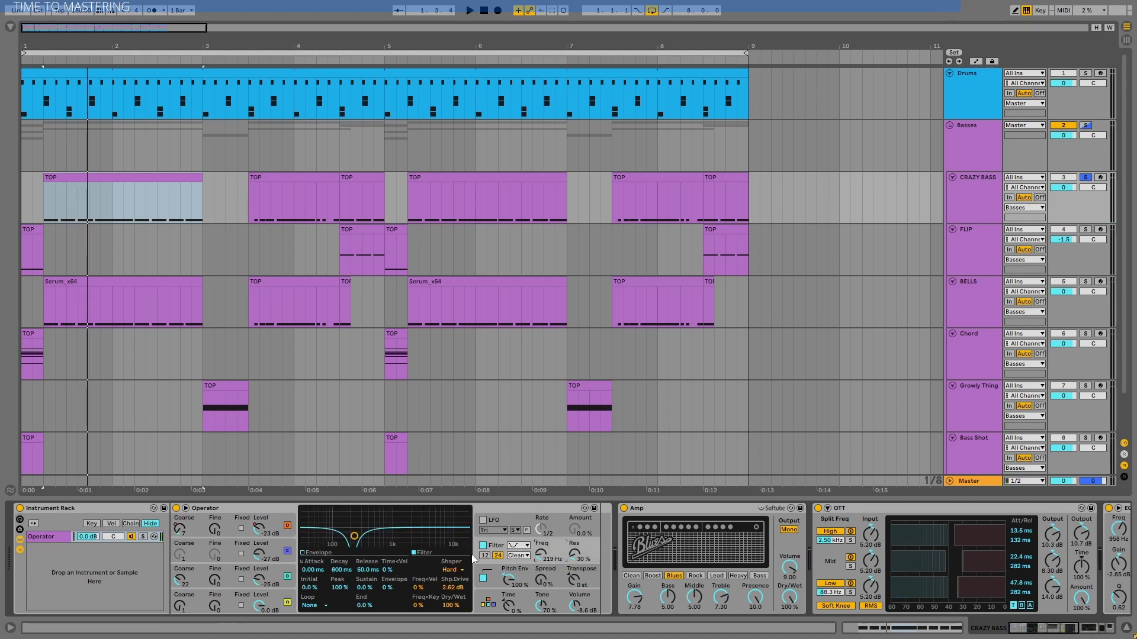
left_click(453, 568)
left_click(354, 537)
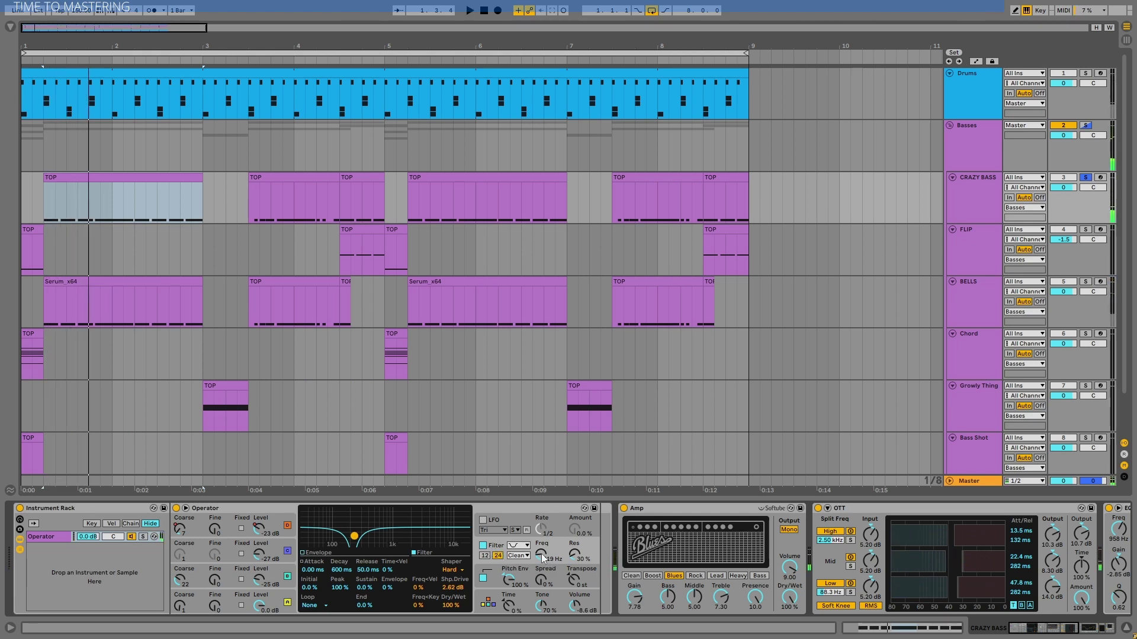
- Audition the bass with Operator's filter frequency raised, and undo the frequency change
left_click_drag(541, 553, 541, 509)
key("space")
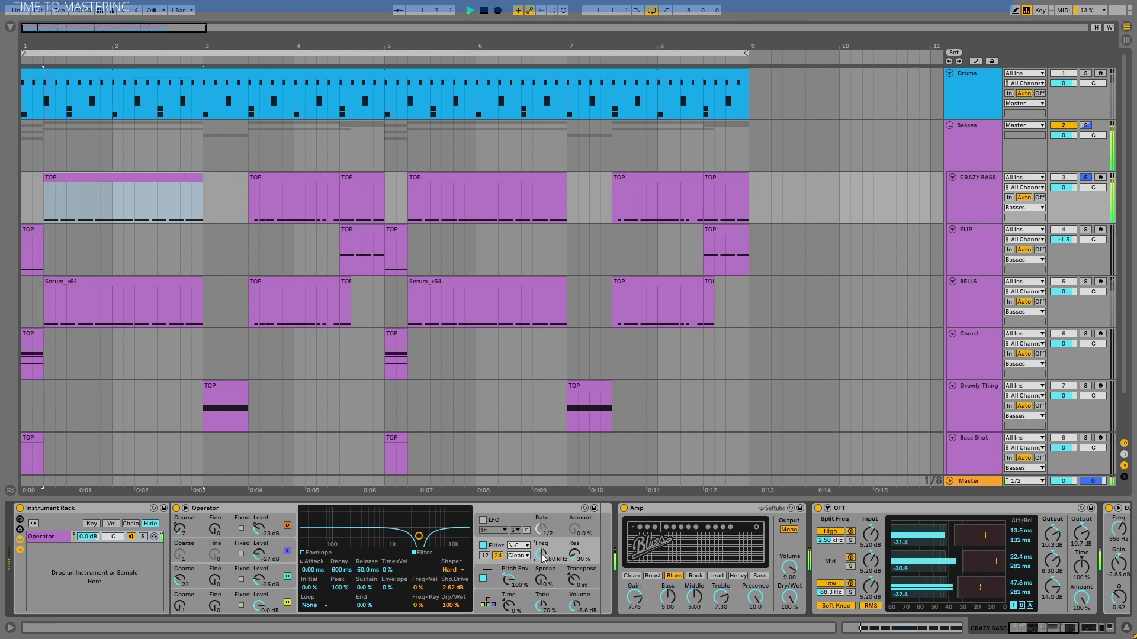
key("space")
key("ctrl+z")
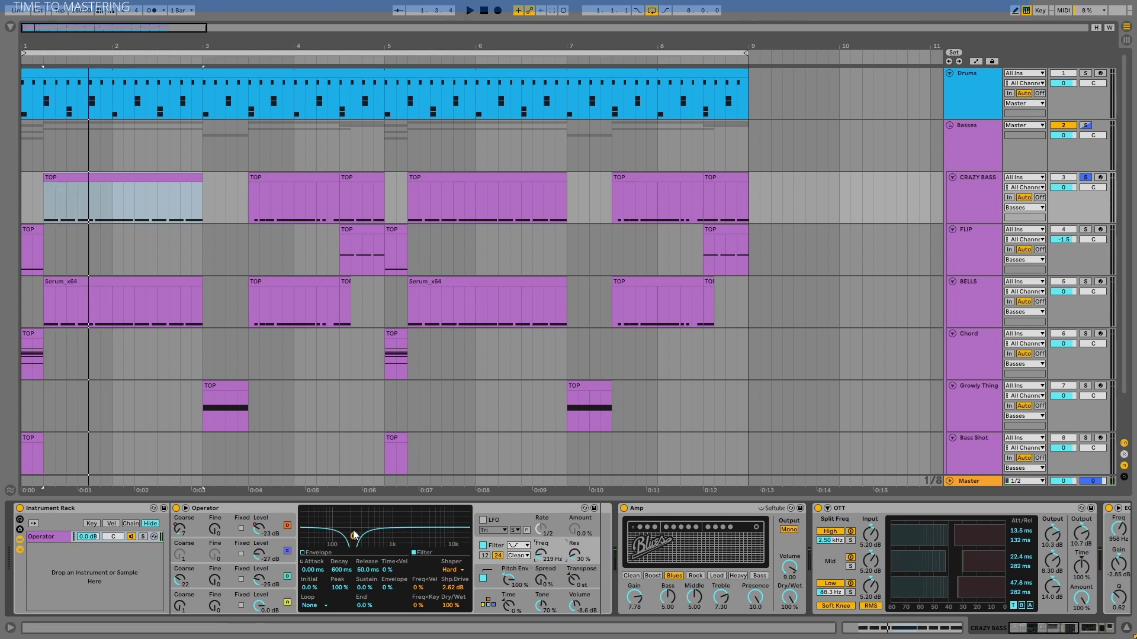
- Select the Amp device on the CRAZY BASS track and toggle it off and on
left_click(649, 509)
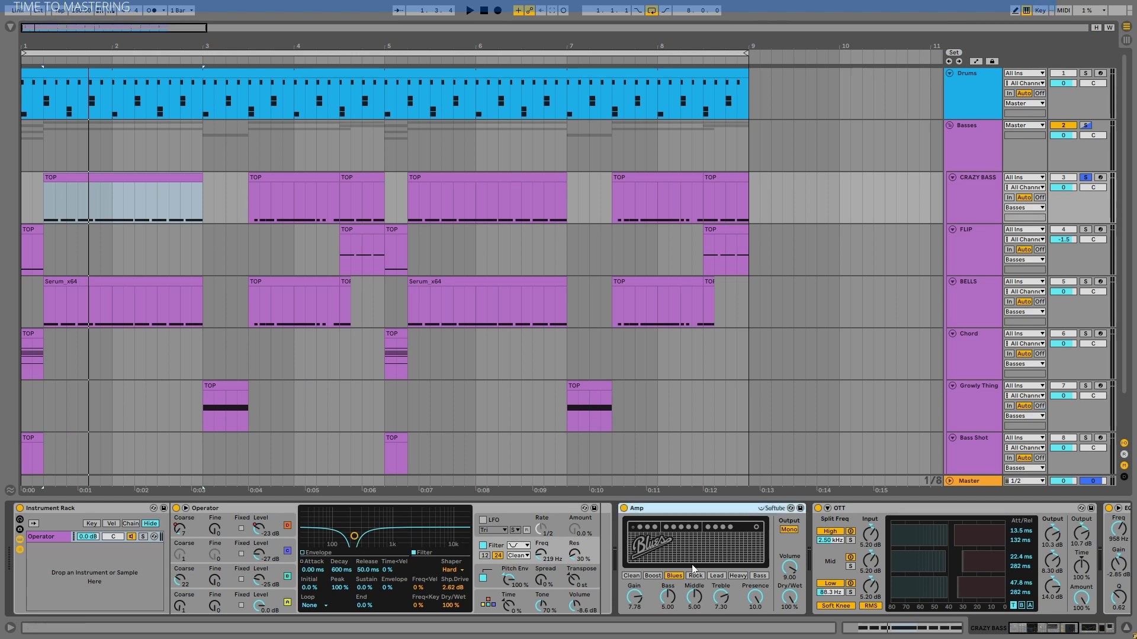
key("0")
key("0")
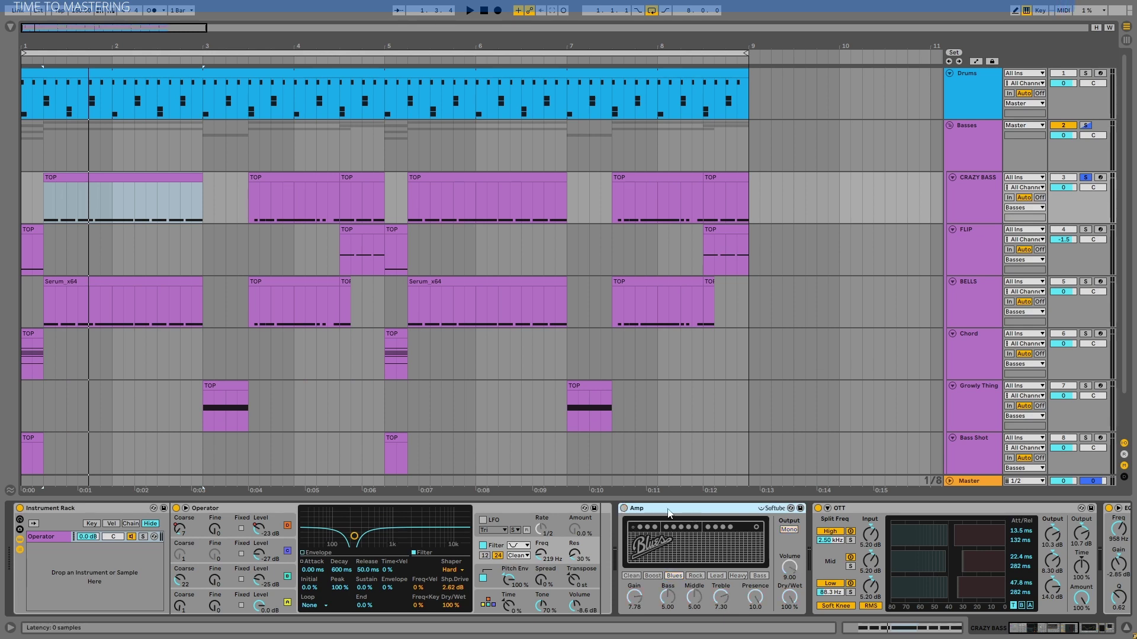
key("0")
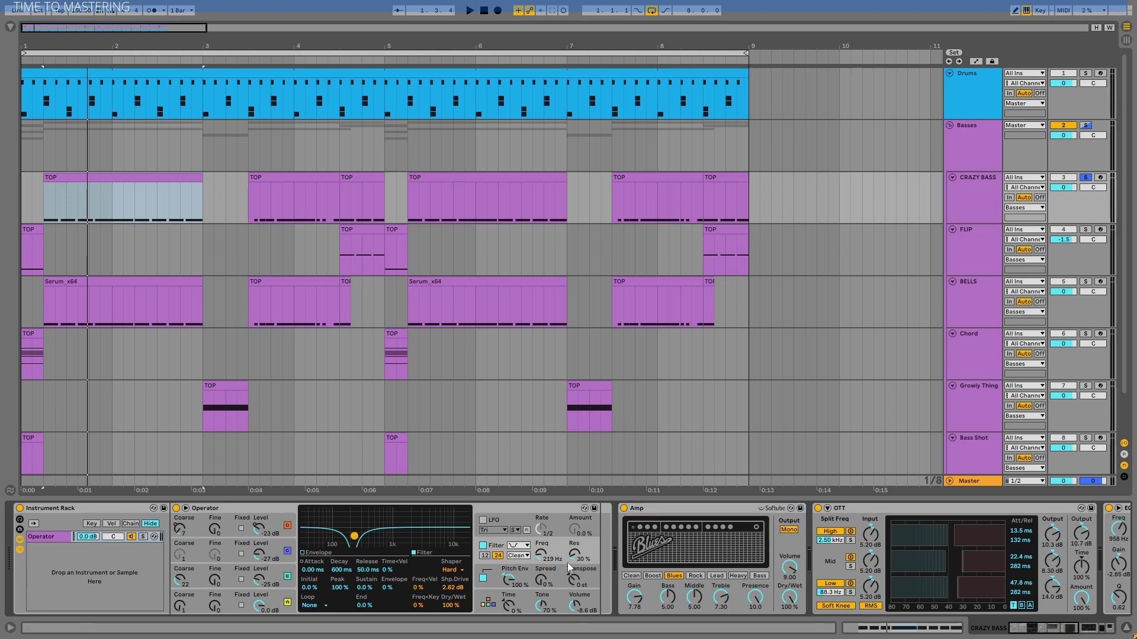
- Play the bass with Operator's filter frequency at 609 Hz and Amp toggled for comparison, restoring both settings
key("space")
left_click_drag(545, 560, 545, 532)
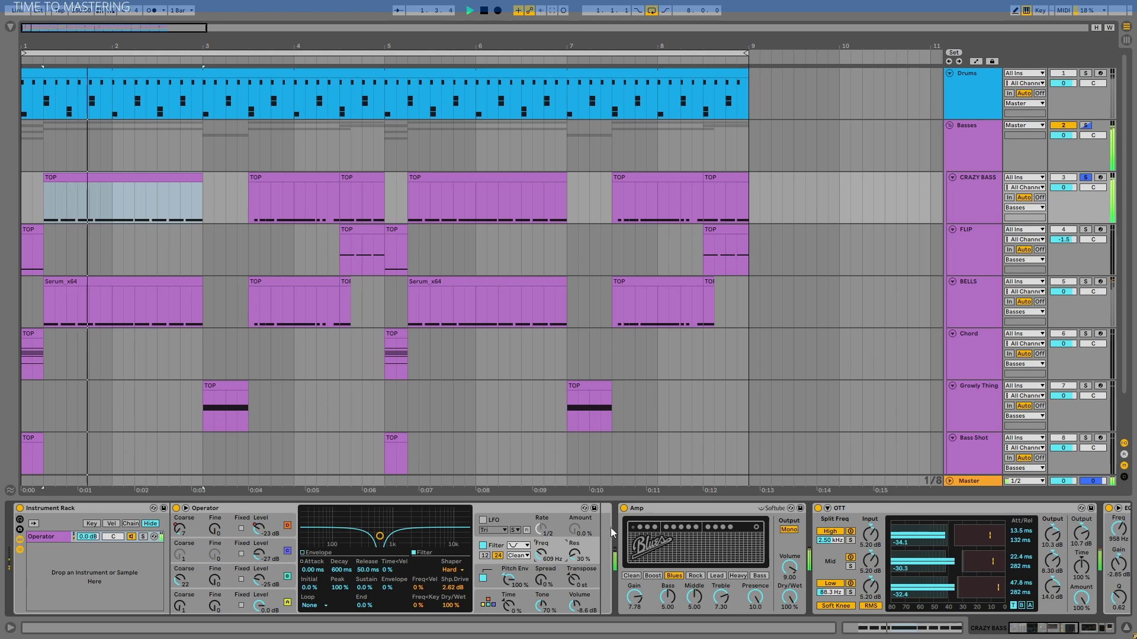
left_click(622, 509)
left_click(623, 508)
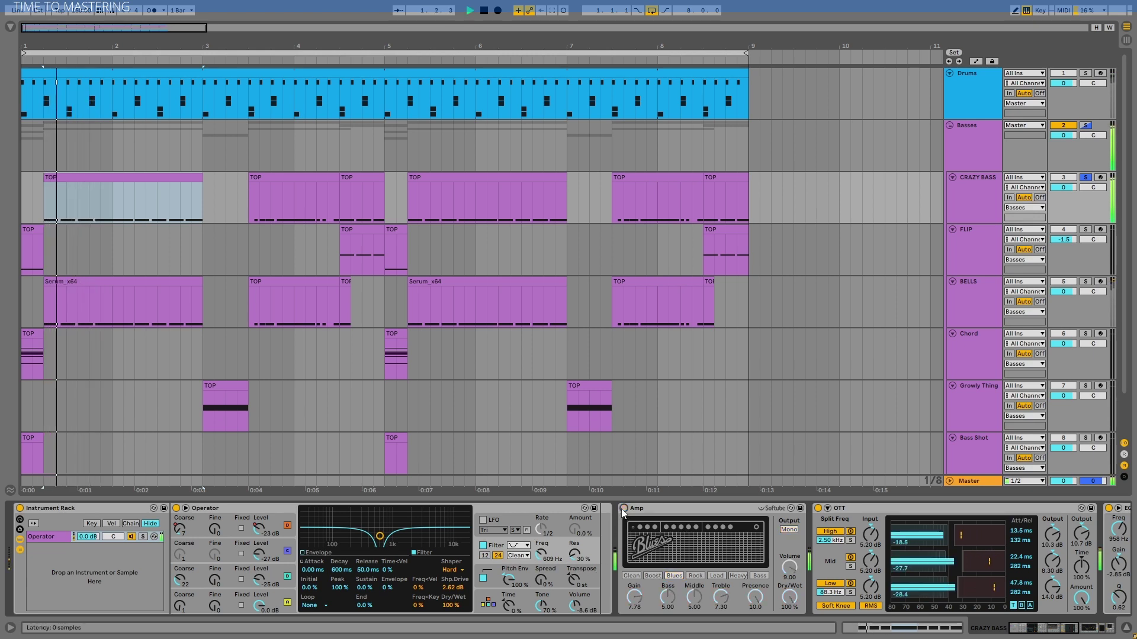
key("space")
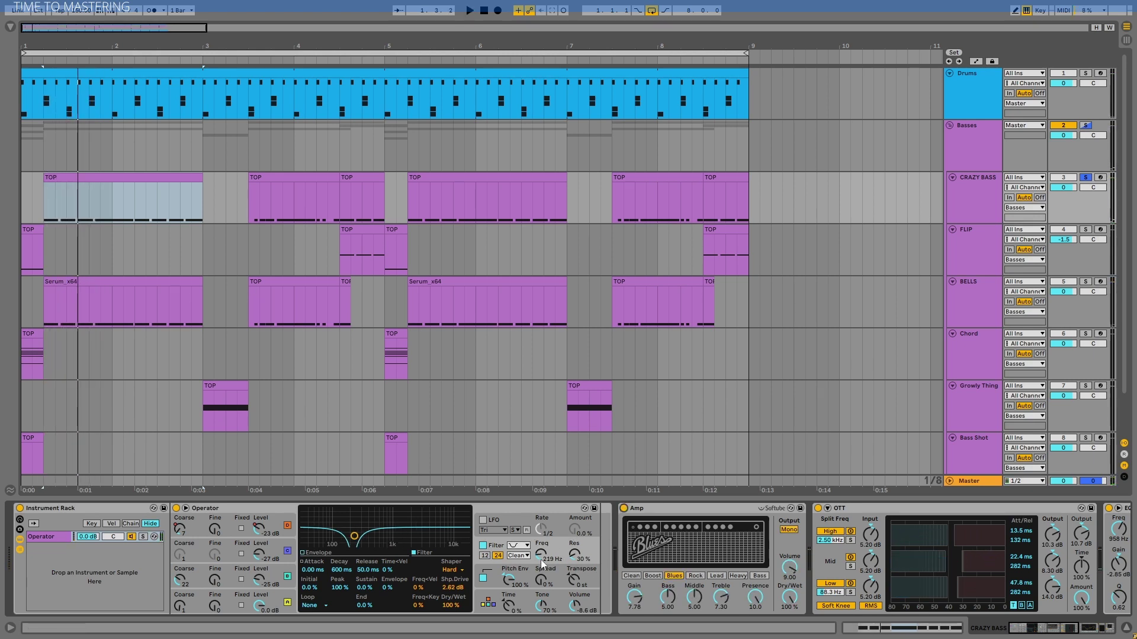
left_click(673, 513)
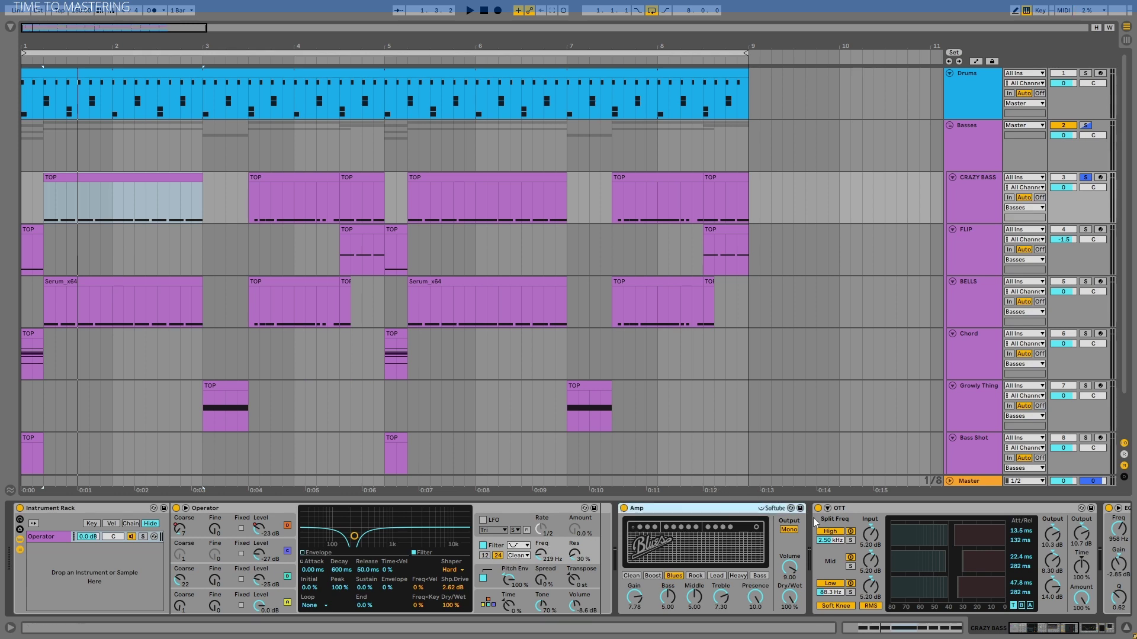
- Bring the rest of the device chain into view and toggle OTT during playback to hear its effect
left_click(1069, 631)
left_click(414, 513)
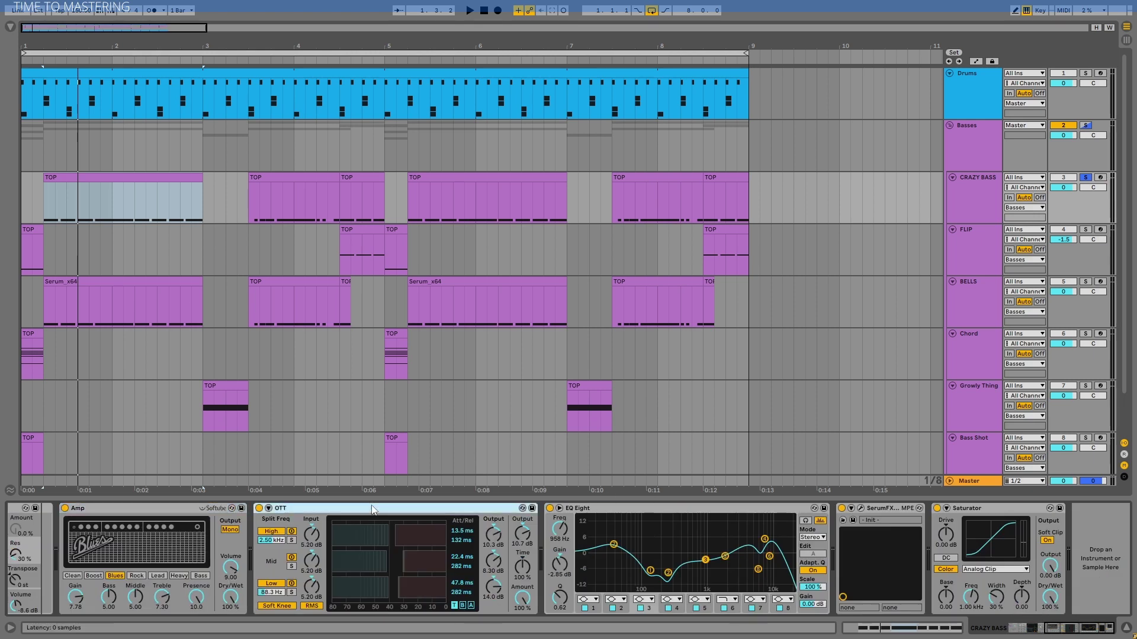
key("space")
left_click(259, 509)
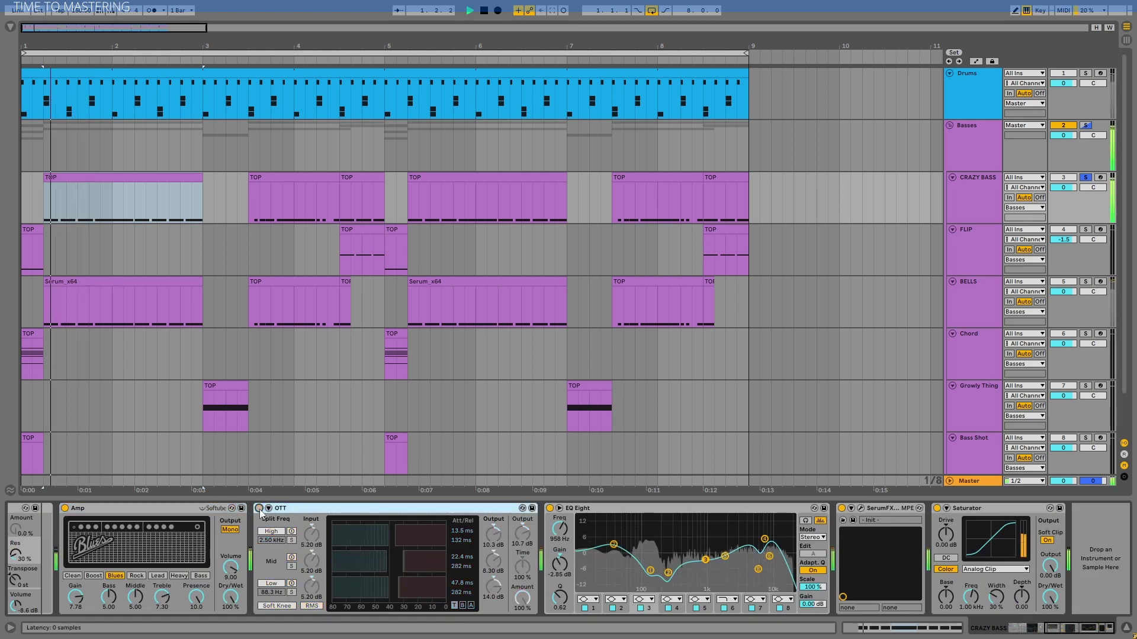
left_click(260, 508)
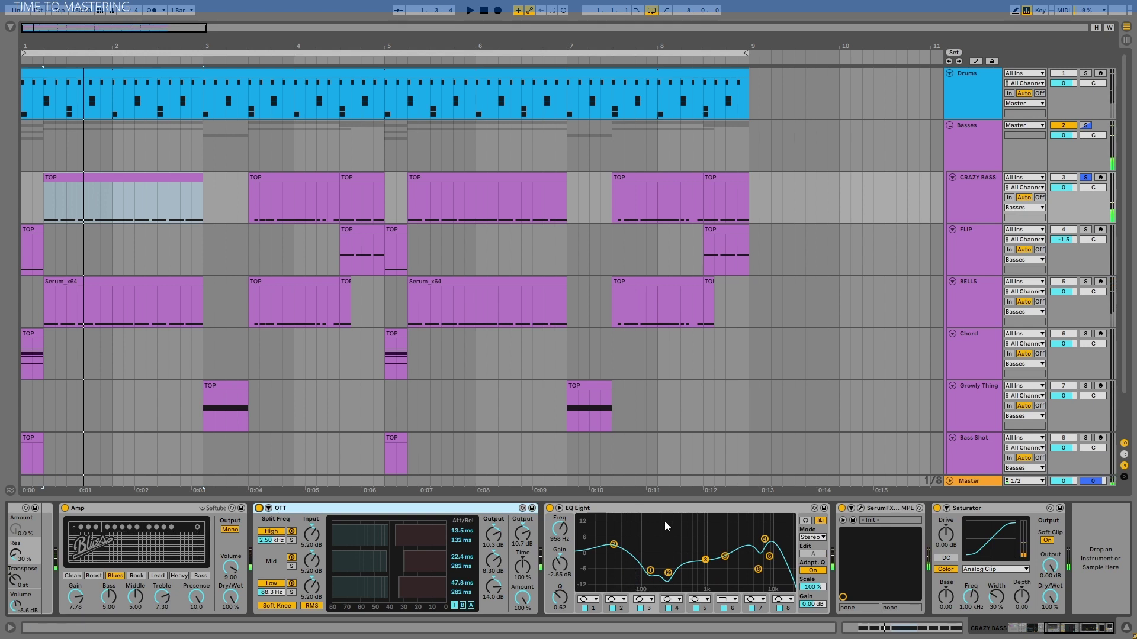
- Toggle EQ Eight on the CRAZY BASS track during playback to compare, and inspect its 6.39 kHz band
left_click(639, 510)
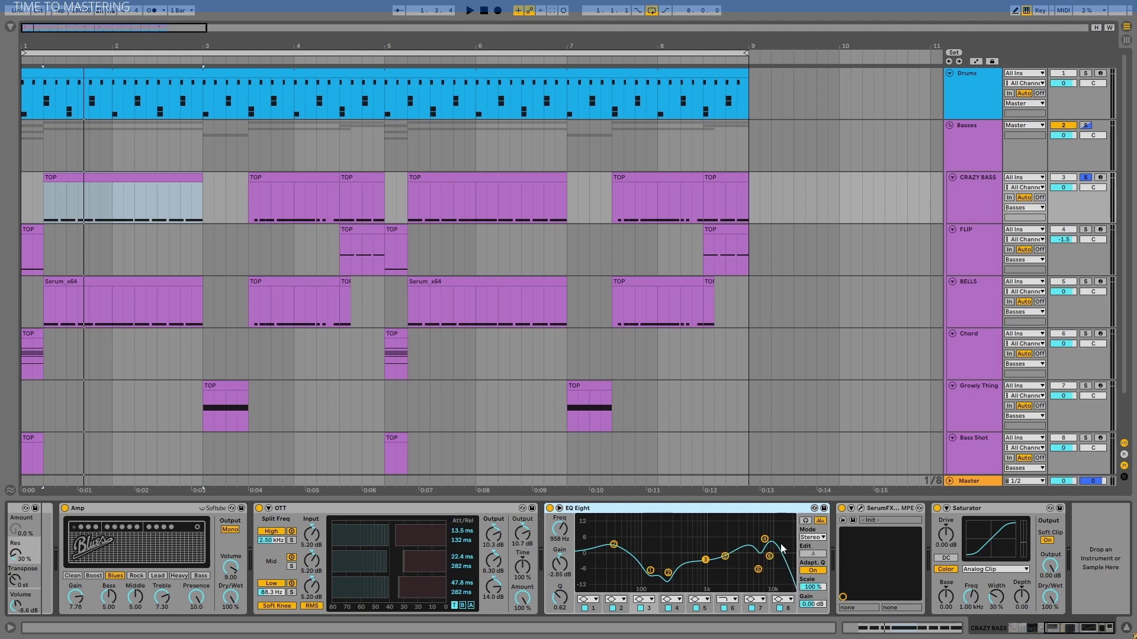
left_click(550, 508)
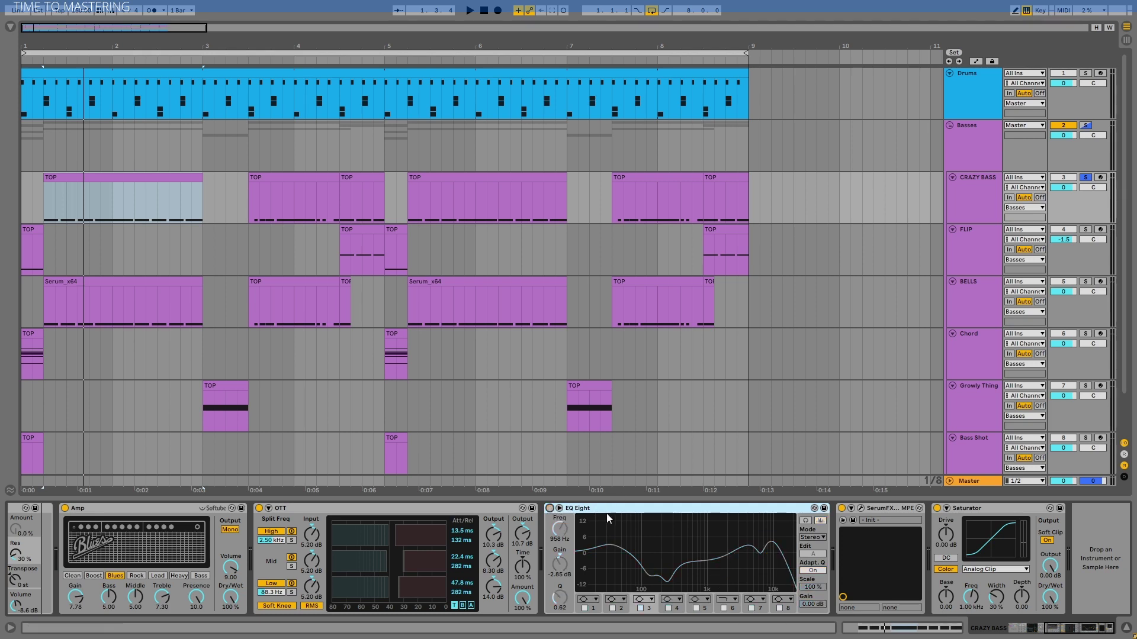
key("space")
left_click(550, 508)
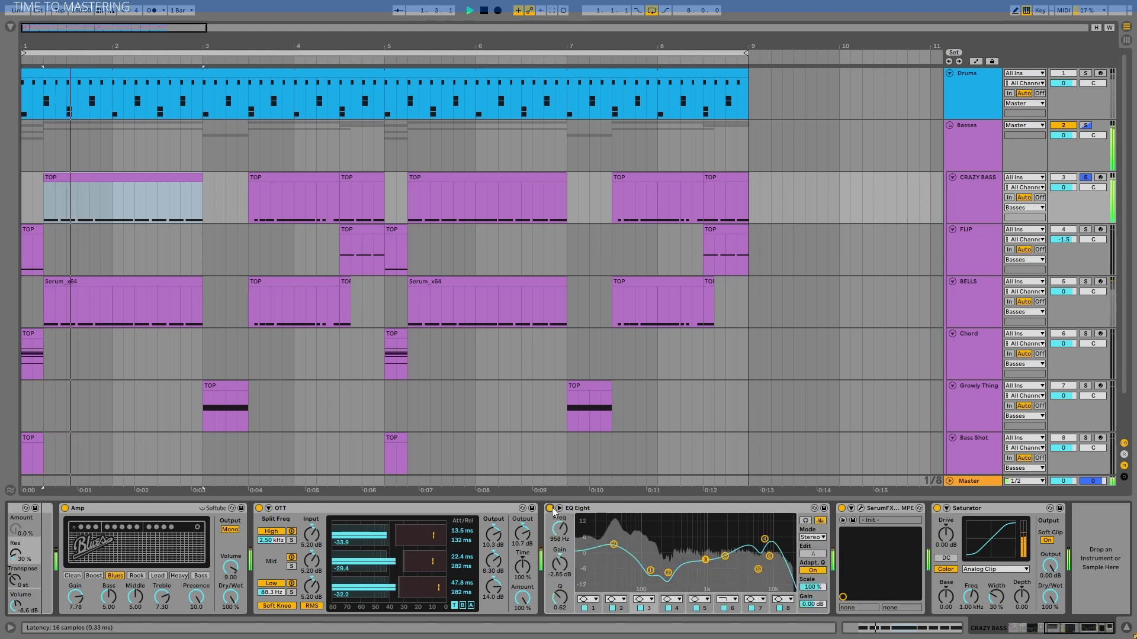
left_click(550, 508)
key("space")
left_click(550, 508)
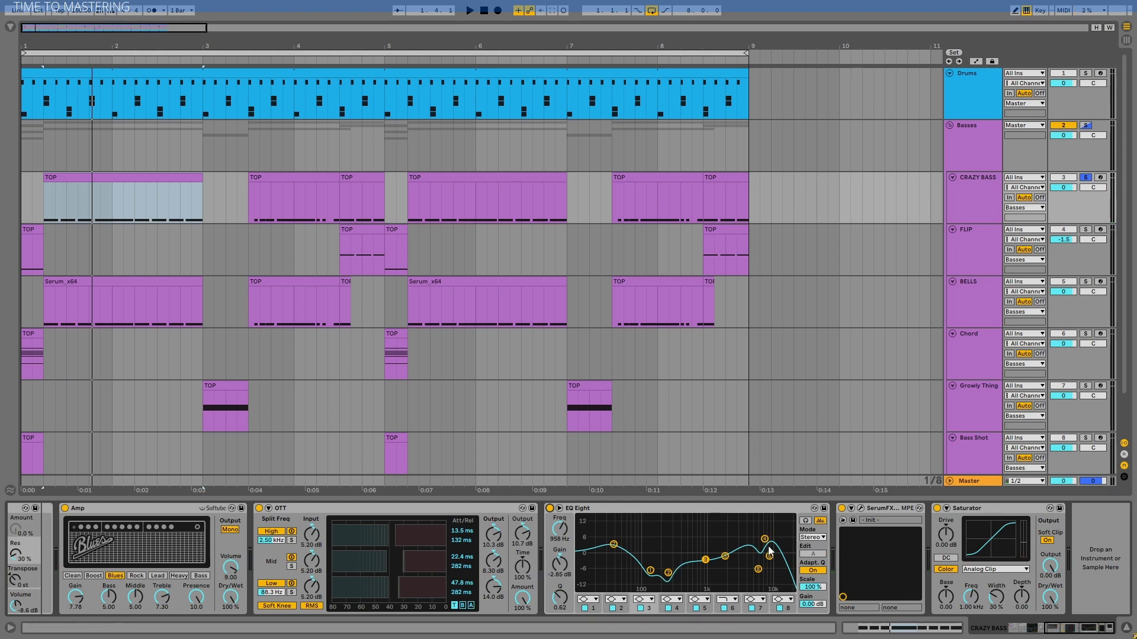
left_click(758, 569)
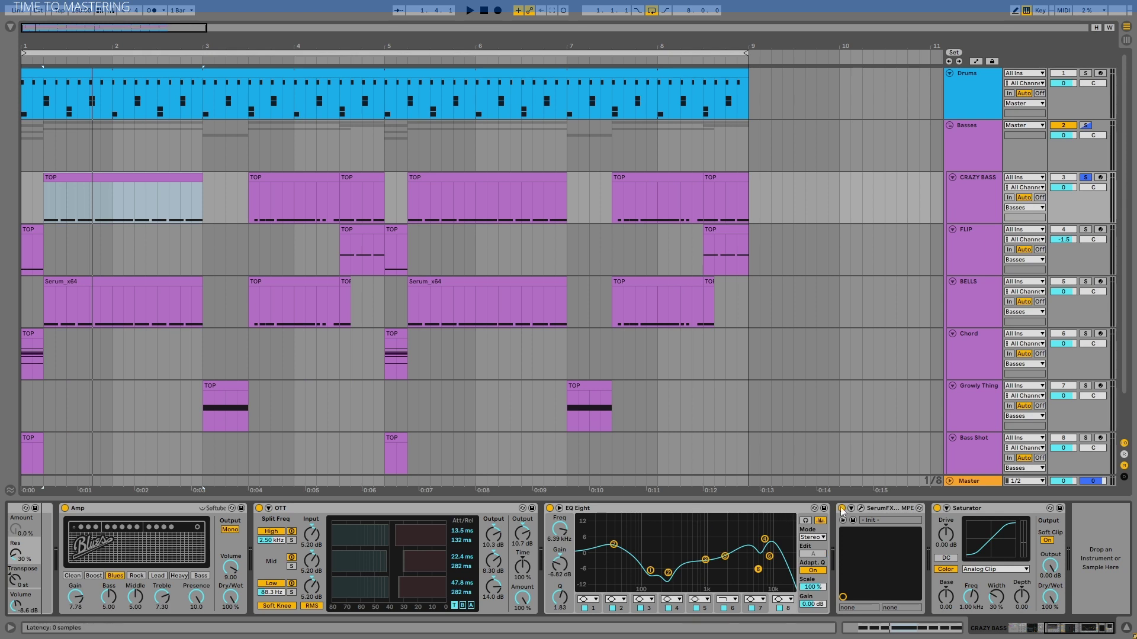
- Inspect SerumFX's Hyper/Dimension effect, close the plug-in window and audition the bass with the effect
left_click(861, 508)
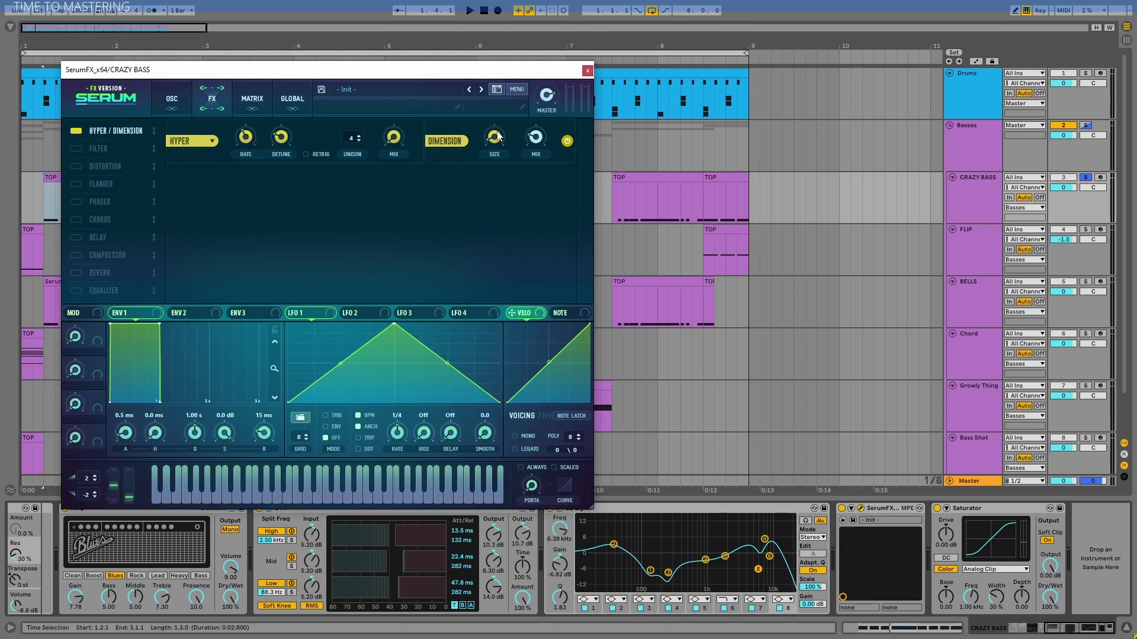
left_click(588, 72)
key("space")
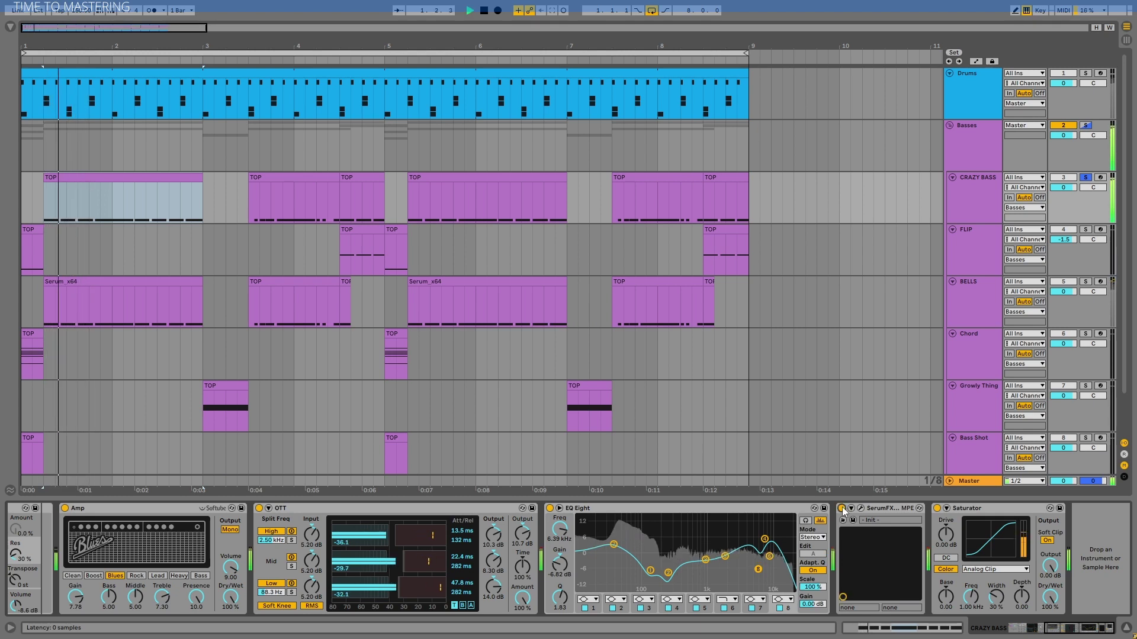
key("space")
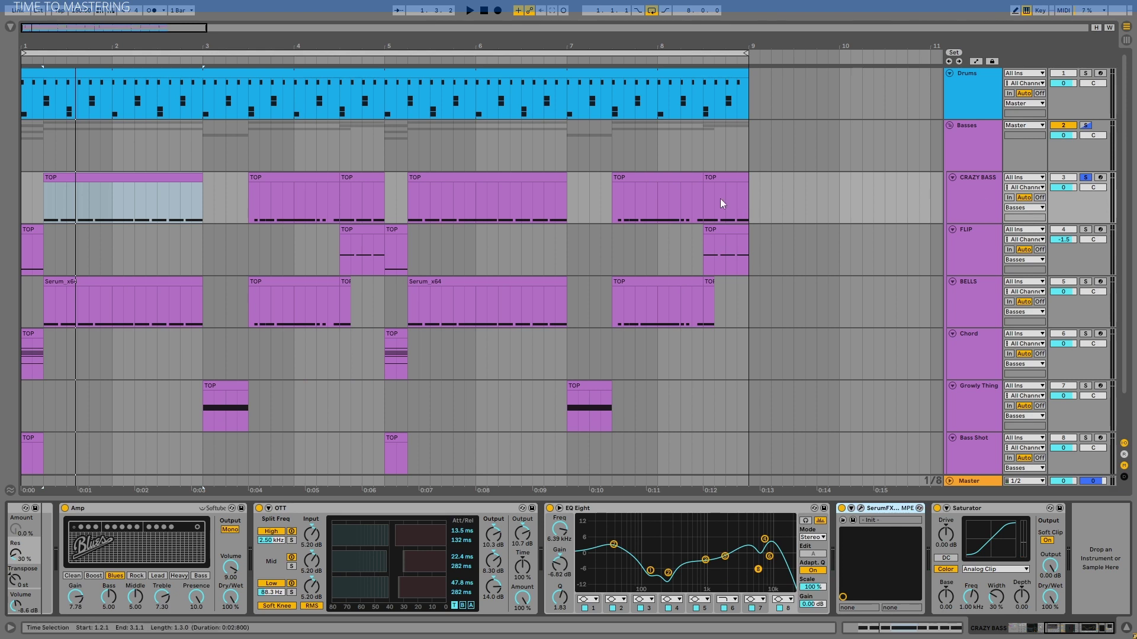
- Show the FLIP track's device chain, clear the solos and play the full mix from position 7.3.1
left_click(657, 177)
key("Down")
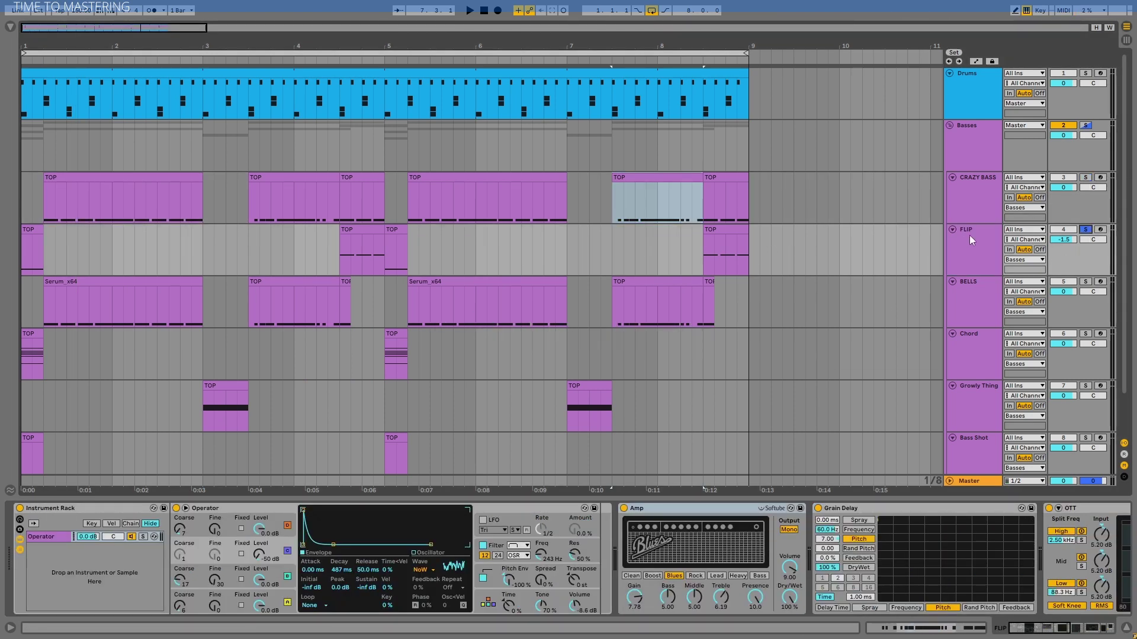
left_click(701, 251)
key("space")
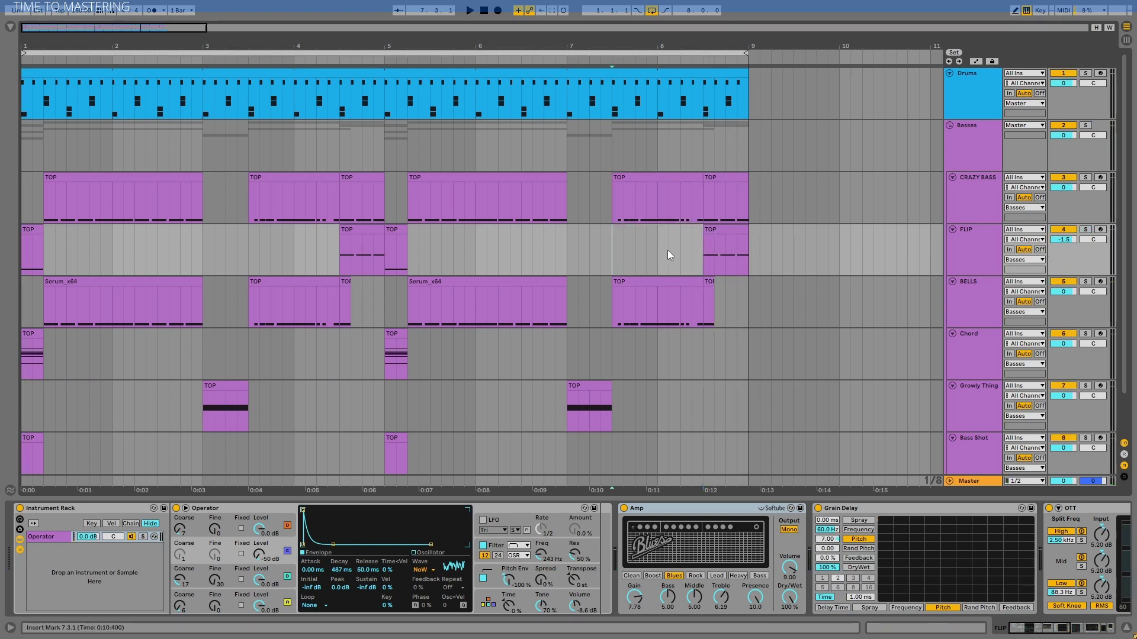
key("space")
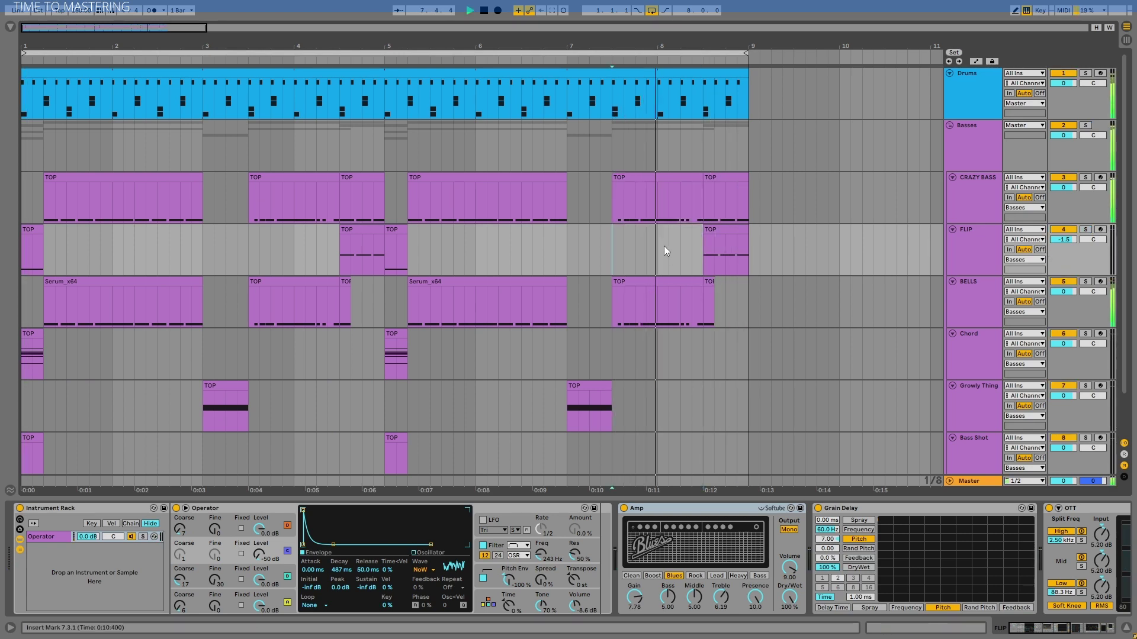
- Play the full mix from position 8.2.3 and mute the FLIP track to hear the section without it
left_click(691, 246)
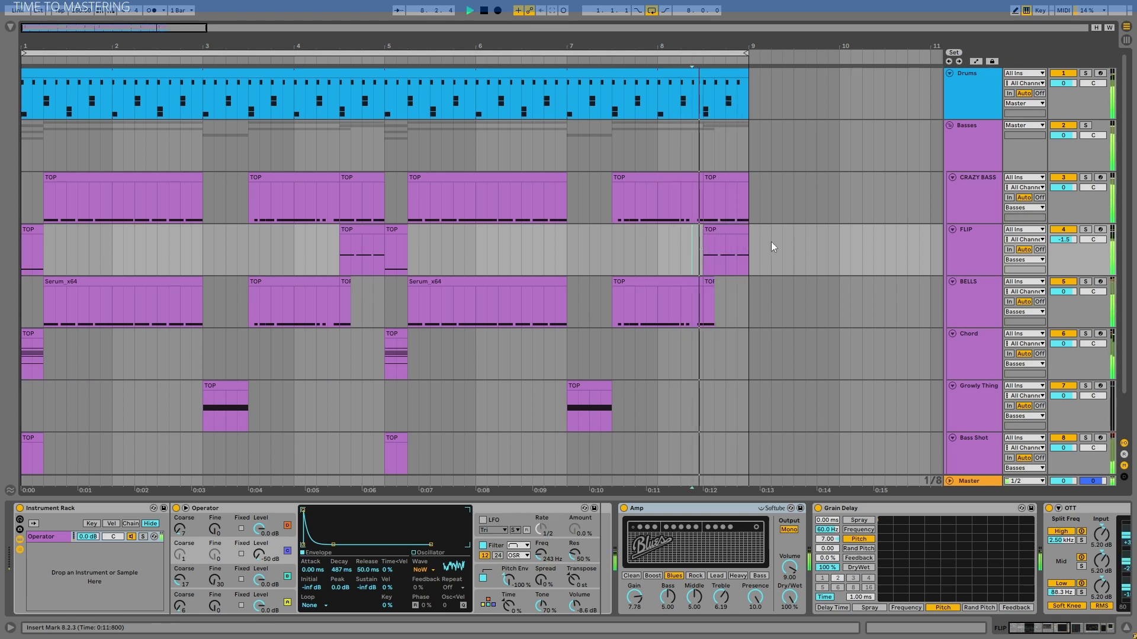
left_click(1063, 229)
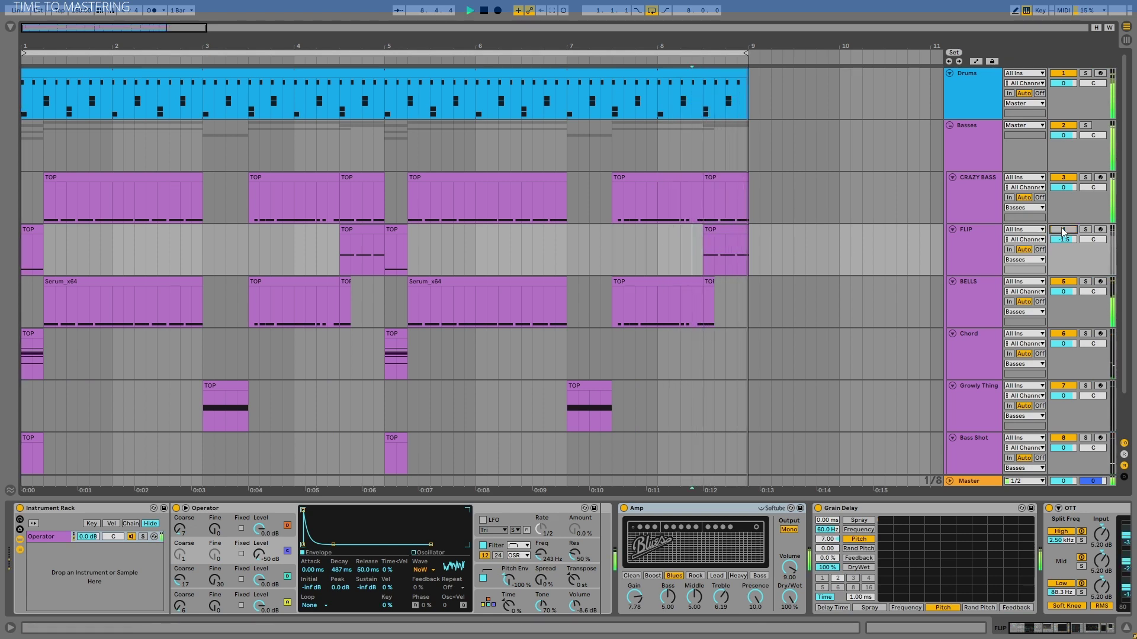
left_click(981, 236)
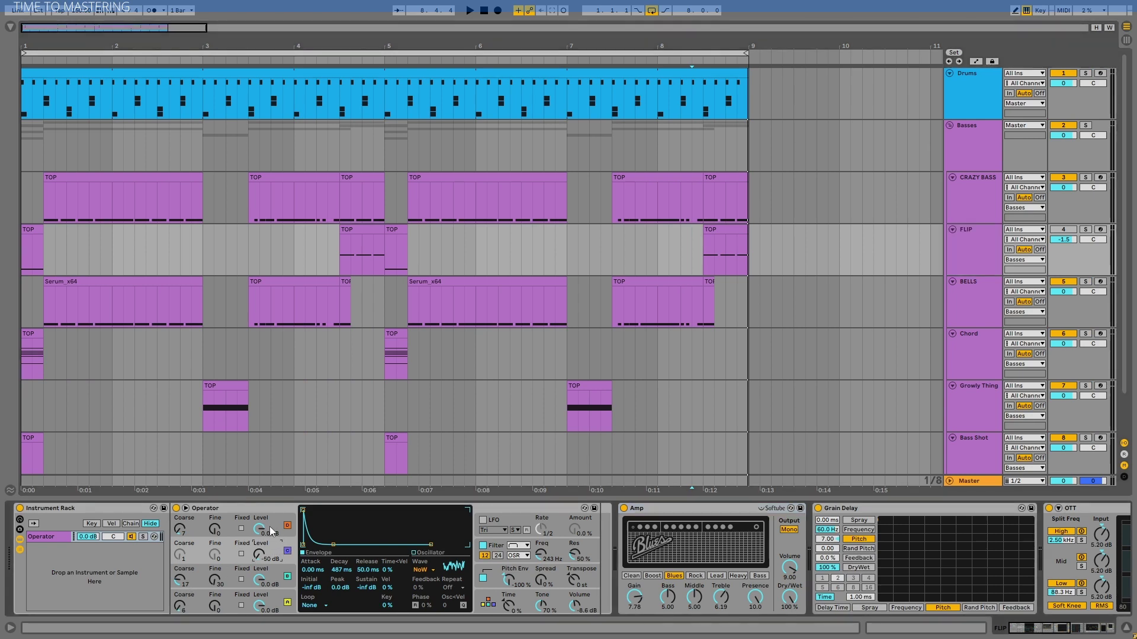
- Show Operator's filter settings on the FLIP track and audition the soloed bass with the filter off and back on
left_click(555, 545)
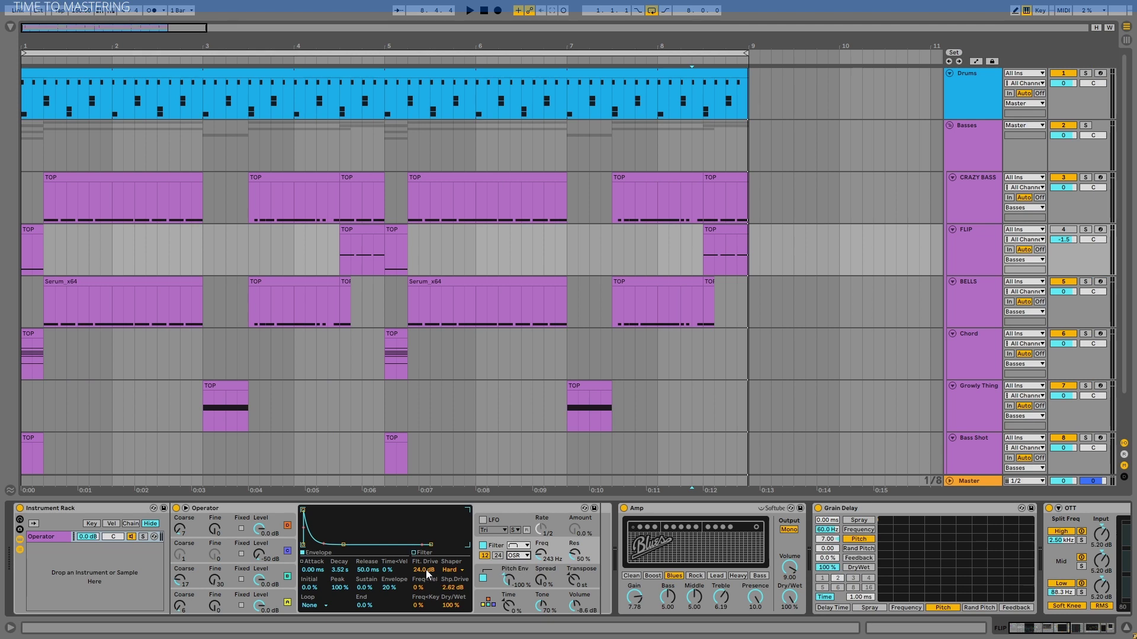
left_click(483, 545)
key("space")
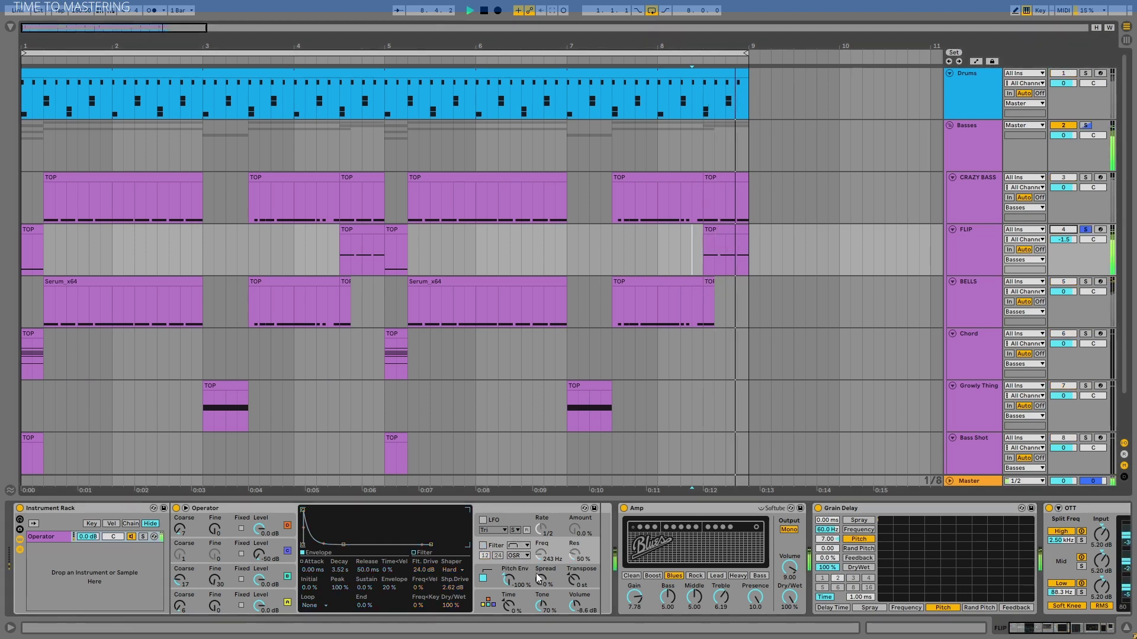
key("space")
left_click(483, 546)
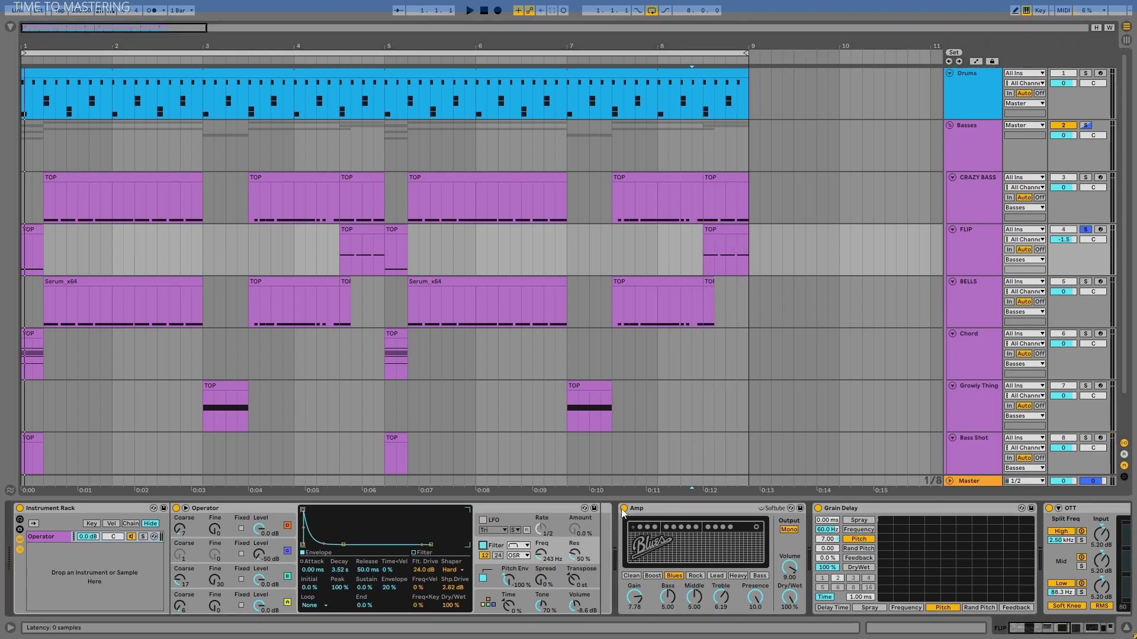
key("space")
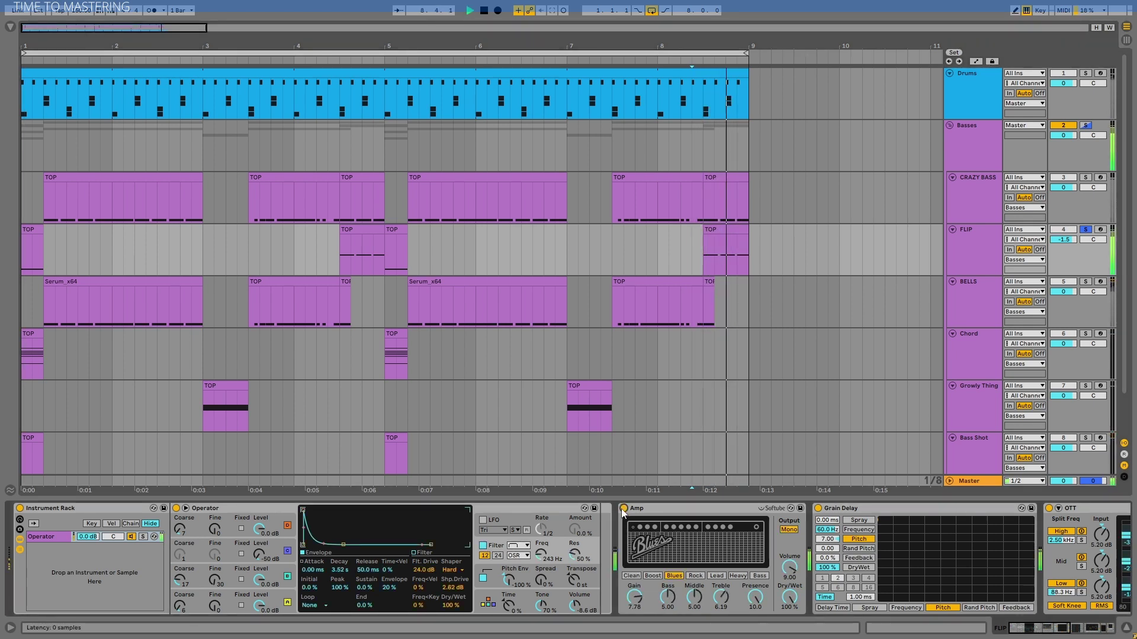
key("space")
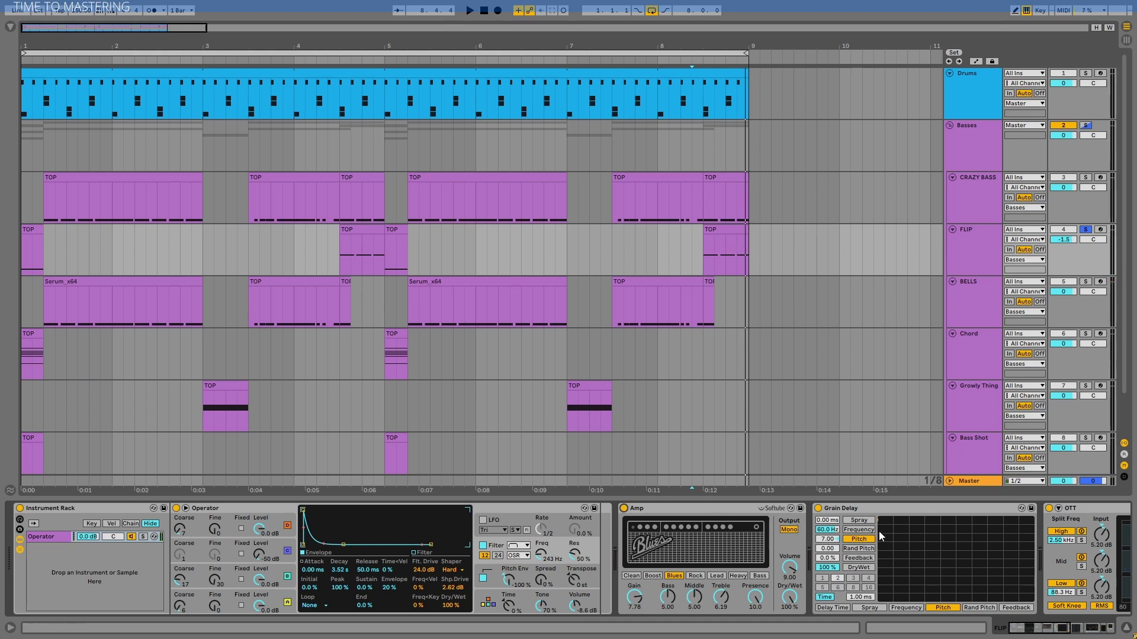
- Audition the FLIP bass with Grain Delay's Pitch set to 0.00, and return the Pitch to 7.00
left_click(860, 510)
left_click(1047, 634)
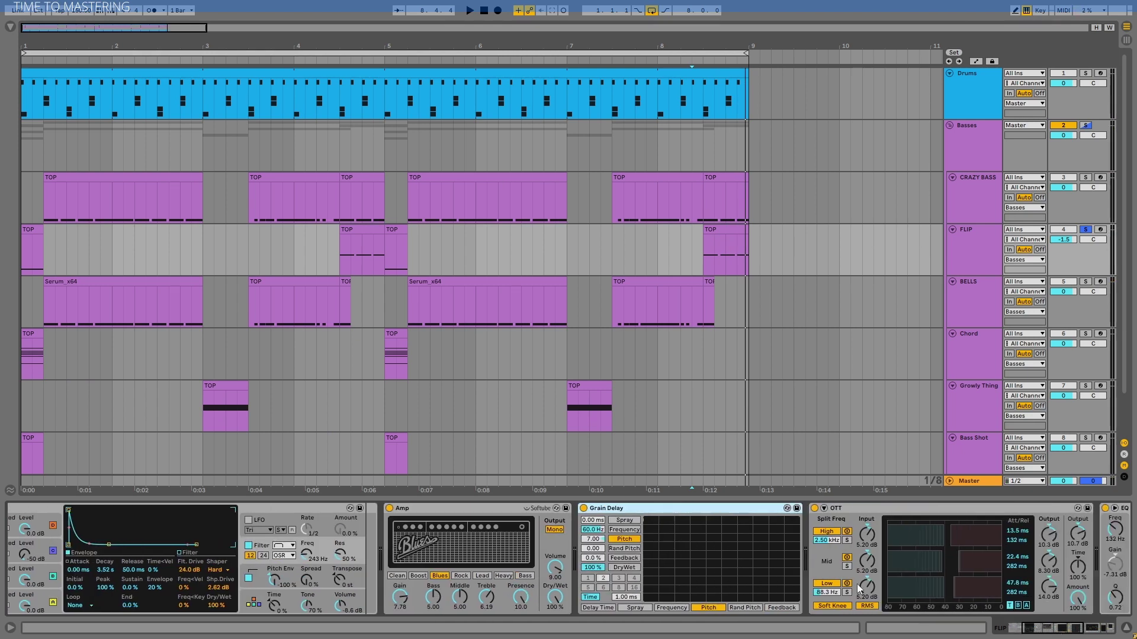
left_click(626, 599)
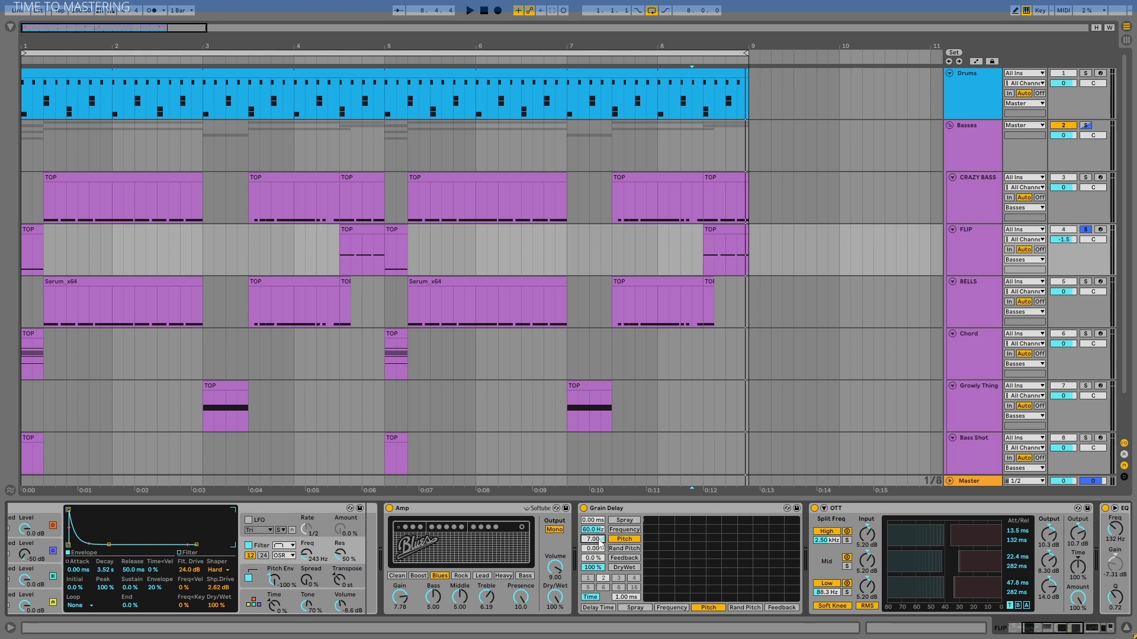
left_click(623, 507)
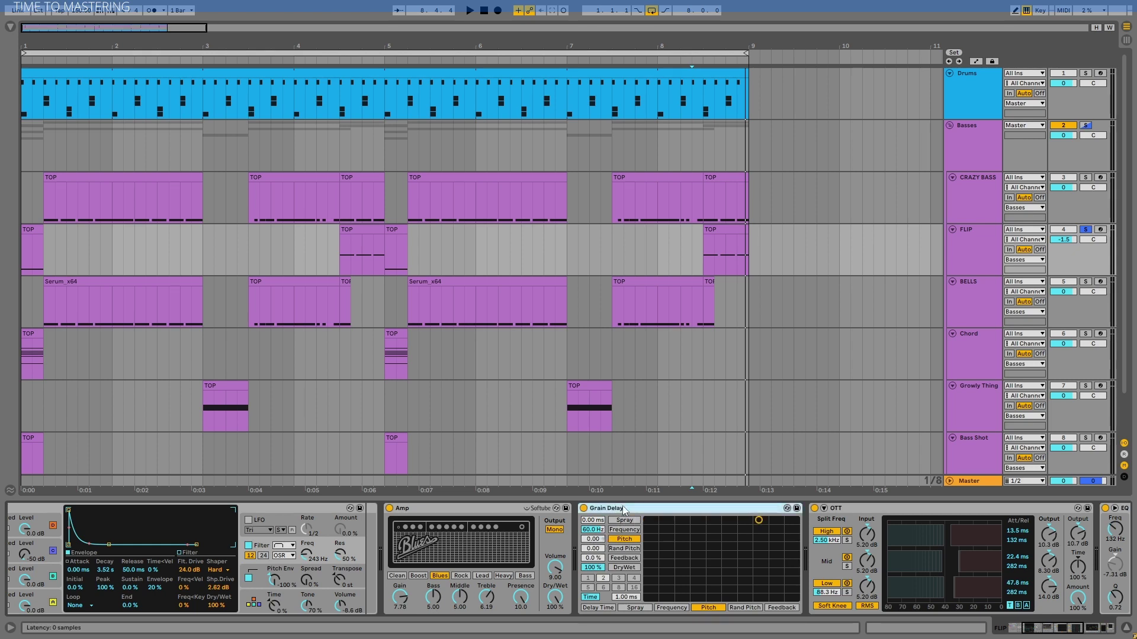
key("space")
key("space")
key("space")
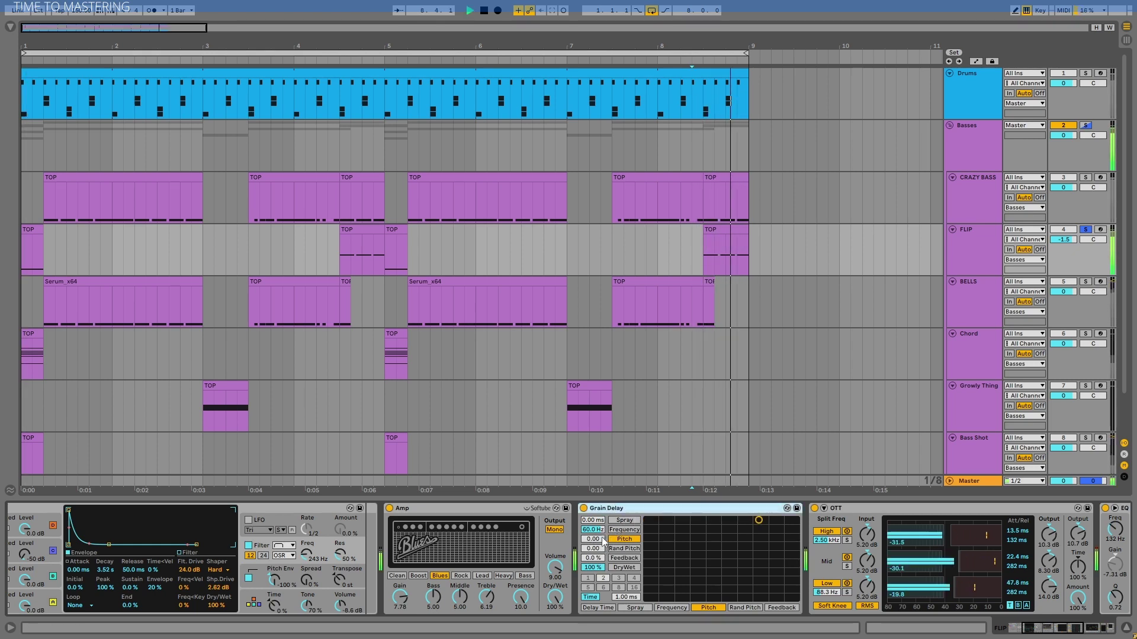
key("space")
left_click_drag(604, 537, 604, 521)
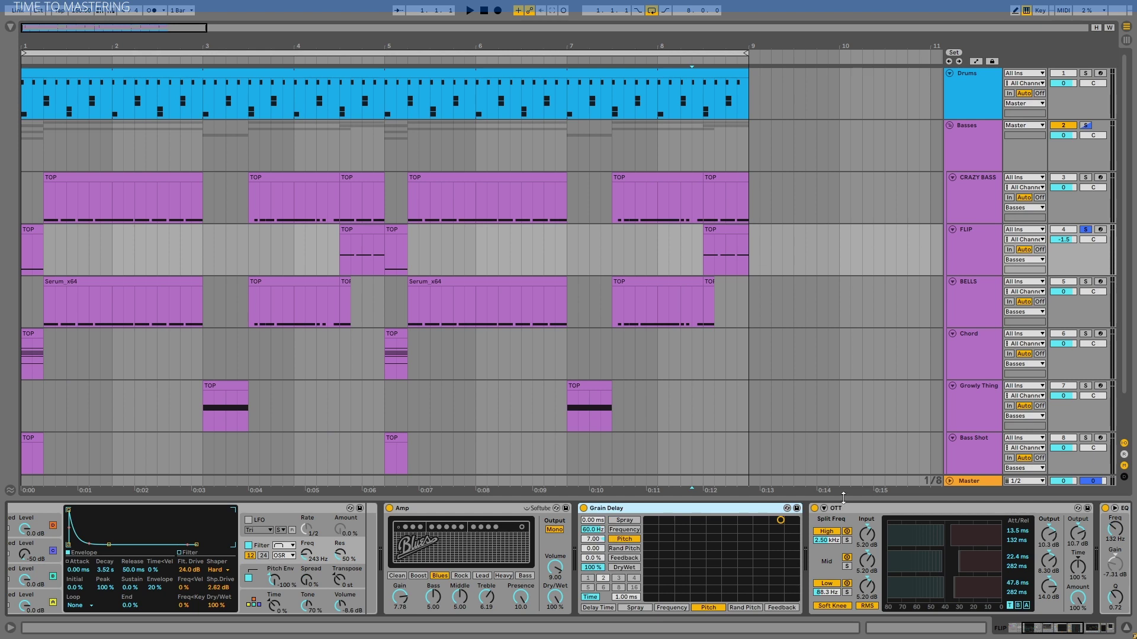
- Toggle EQ Eight and OTT off and on while playing FLIP, and inspect SerumFX's Hyper/Dimension and Reverb settings
left_click_drag(1057, 629, 1088, 627)
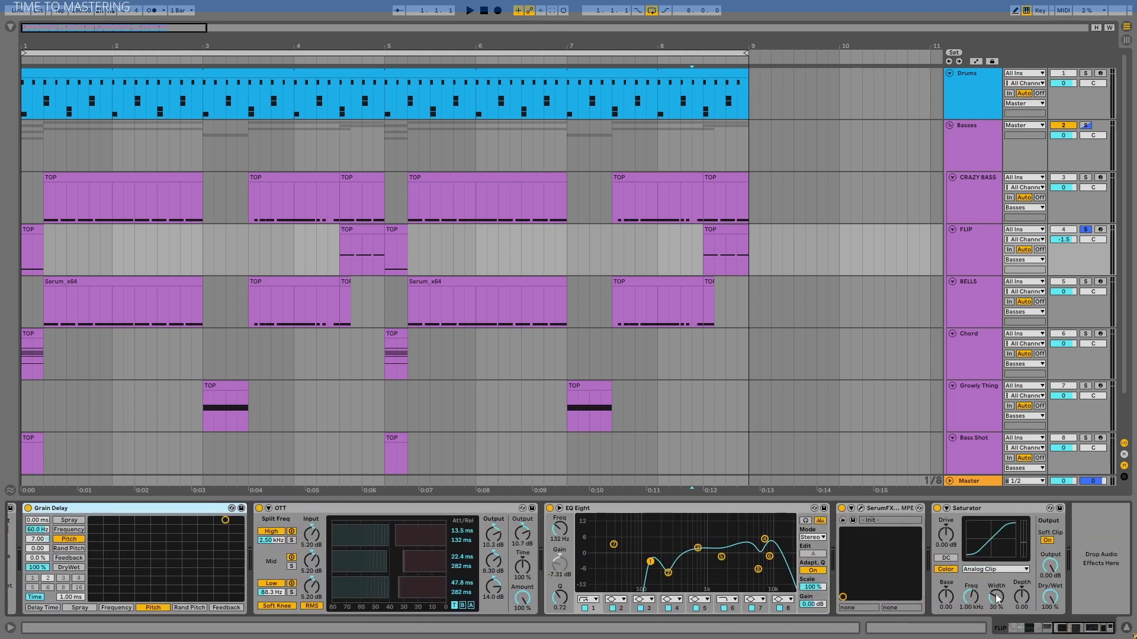
left_click(636, 513)
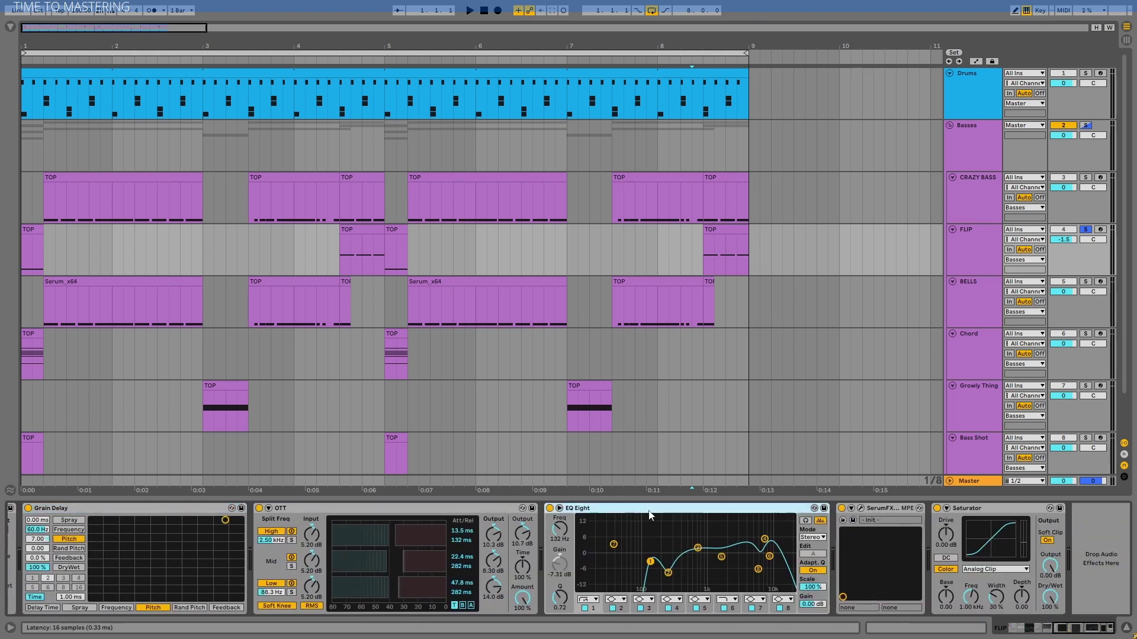
left_click(550, 508)
key("space")
left_click(259, 508)
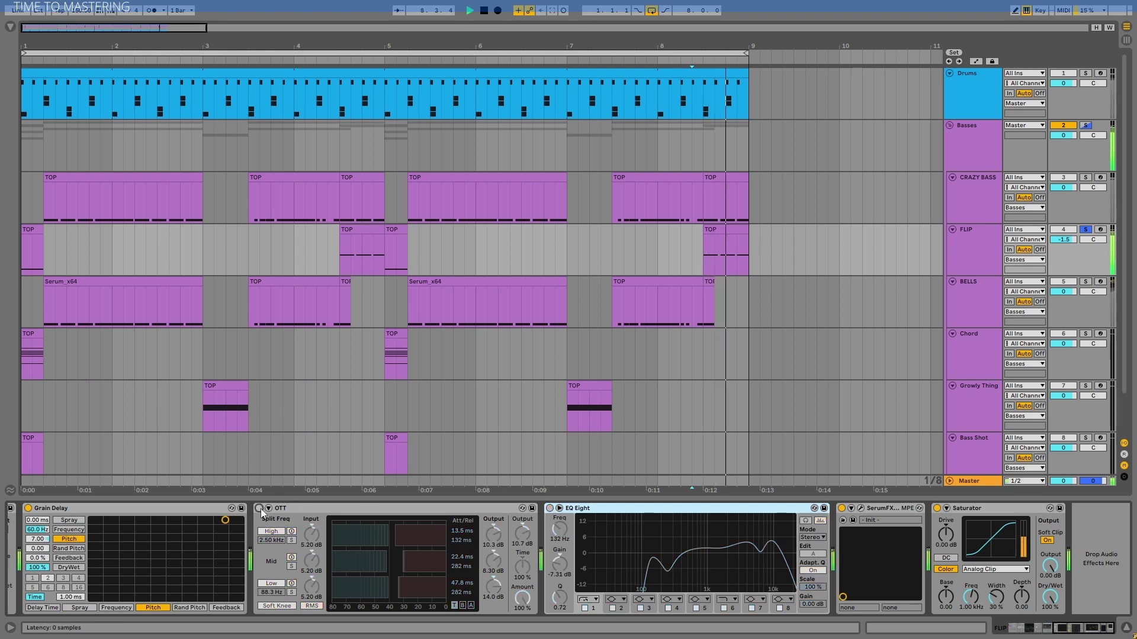
left_click(258, 508)
left_click(550, 508)
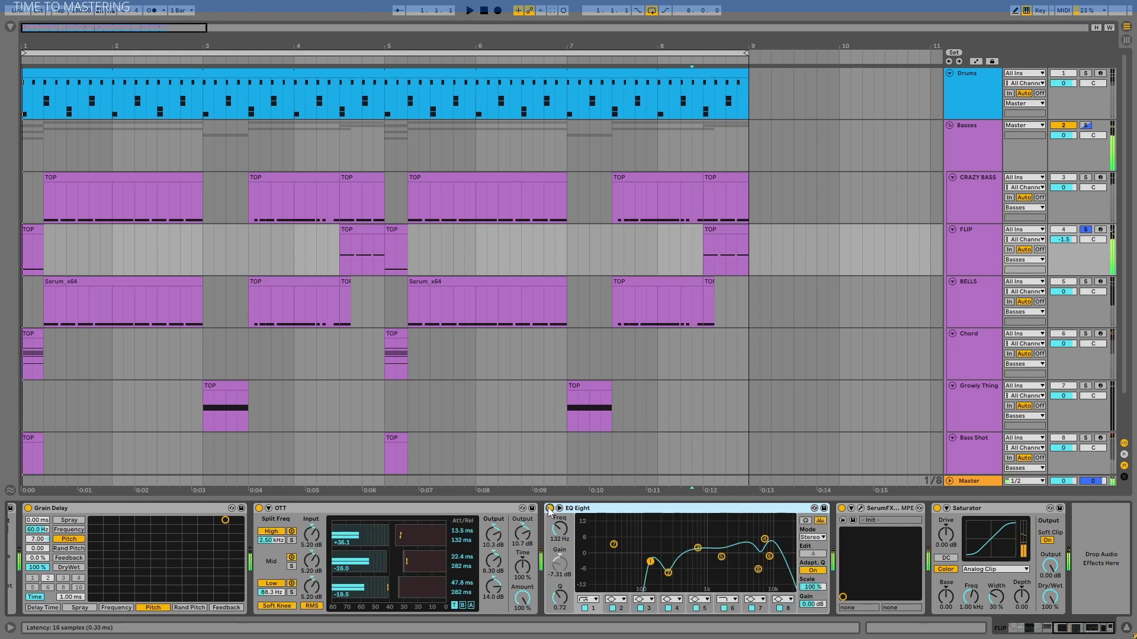
left_click(861, 508)
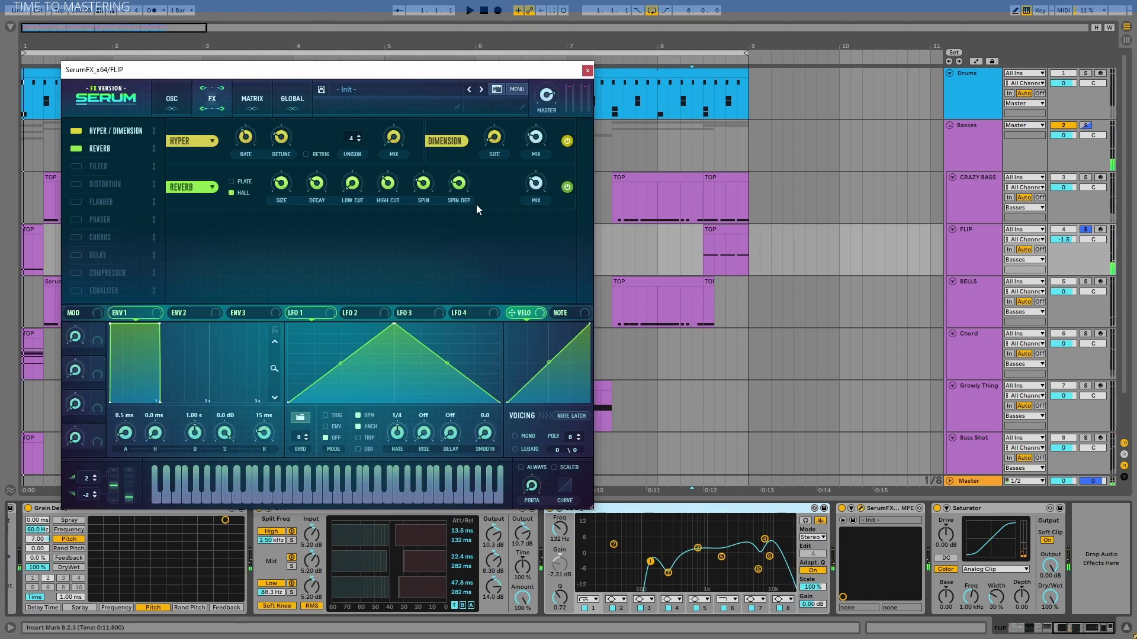
left_click(587, 71)
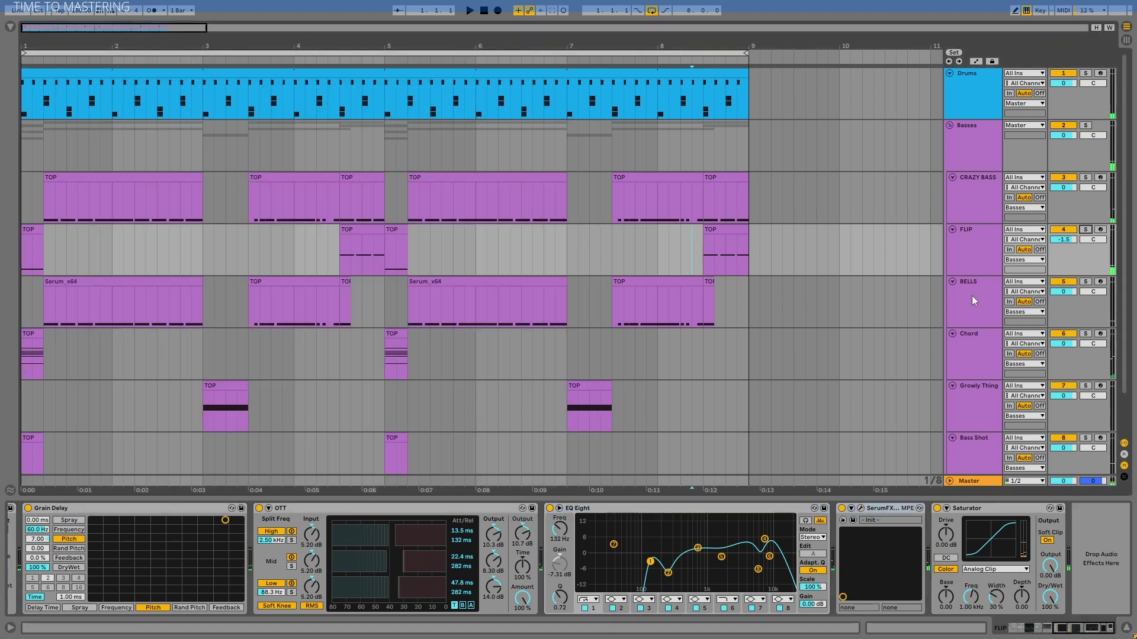
- Solo the BELLS track and audition it from the start of its first clip at 1.2.1
left_click(971, 296)
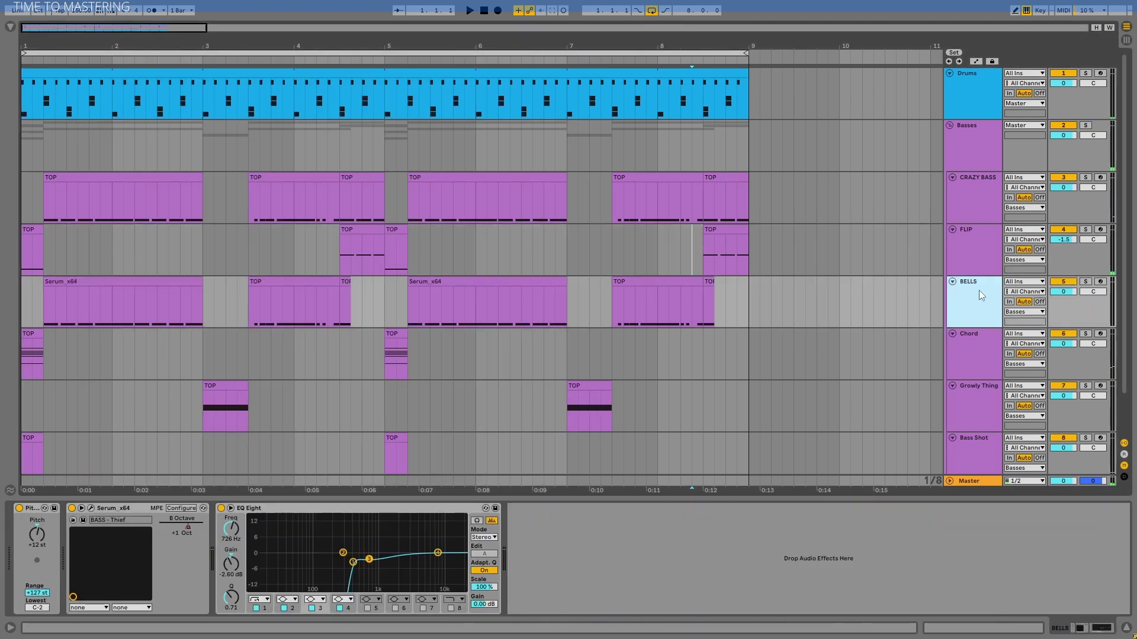
left_click(1085, 281)
left_click(100, 281)
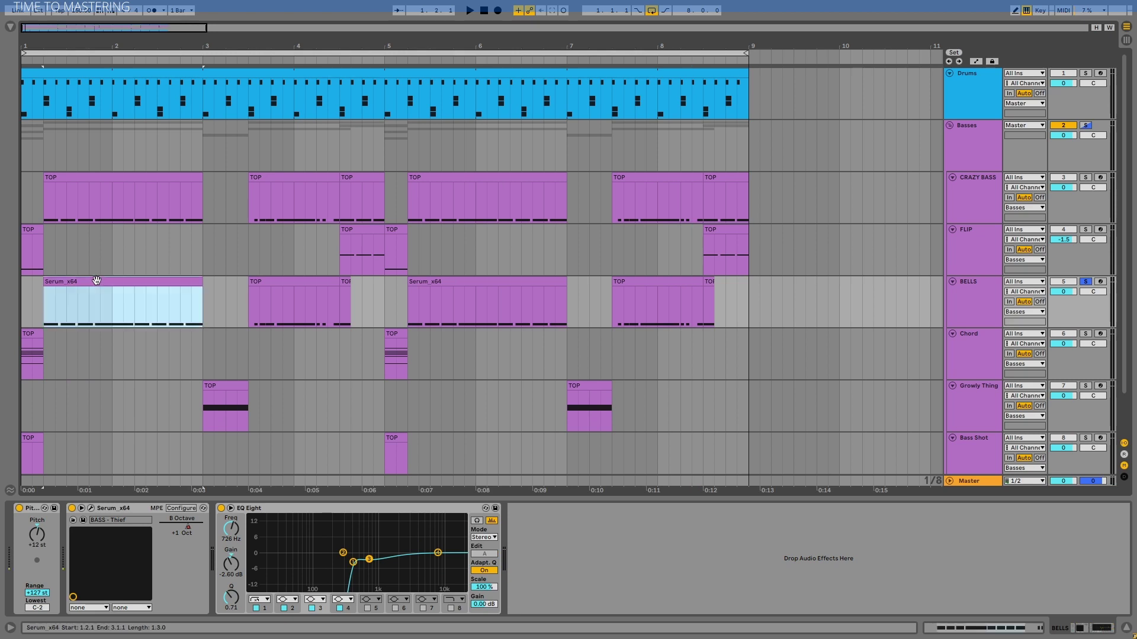
key("space")
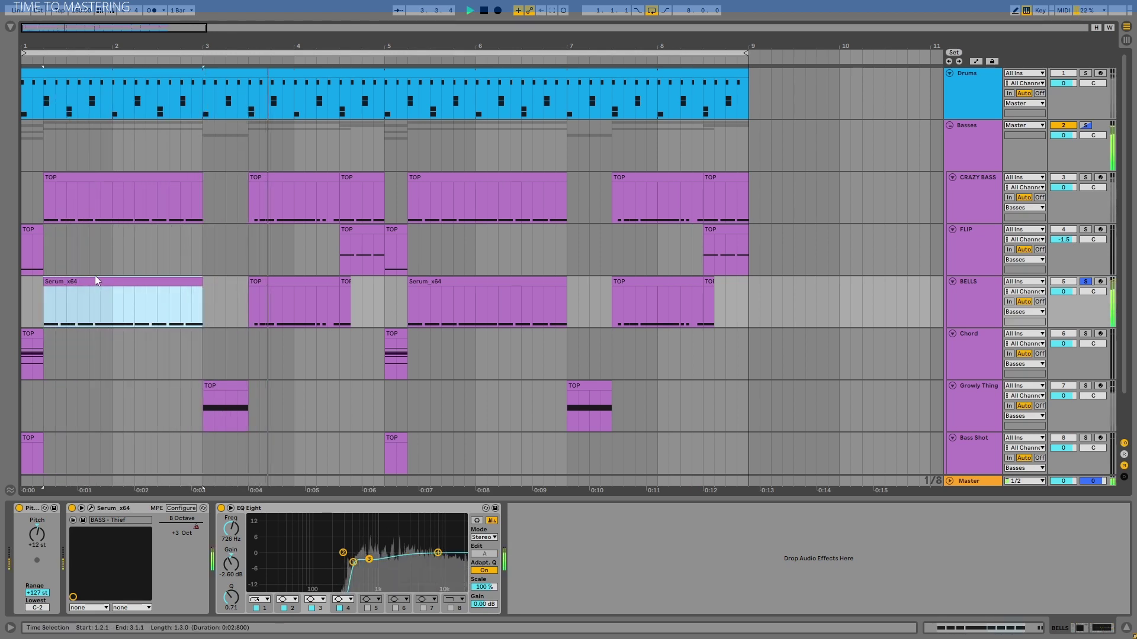
key("space")
- Inspect the BELLS track's Serum oscillators and toggle the noise oscillator off and on during playback to compare
left_click(90, 508)
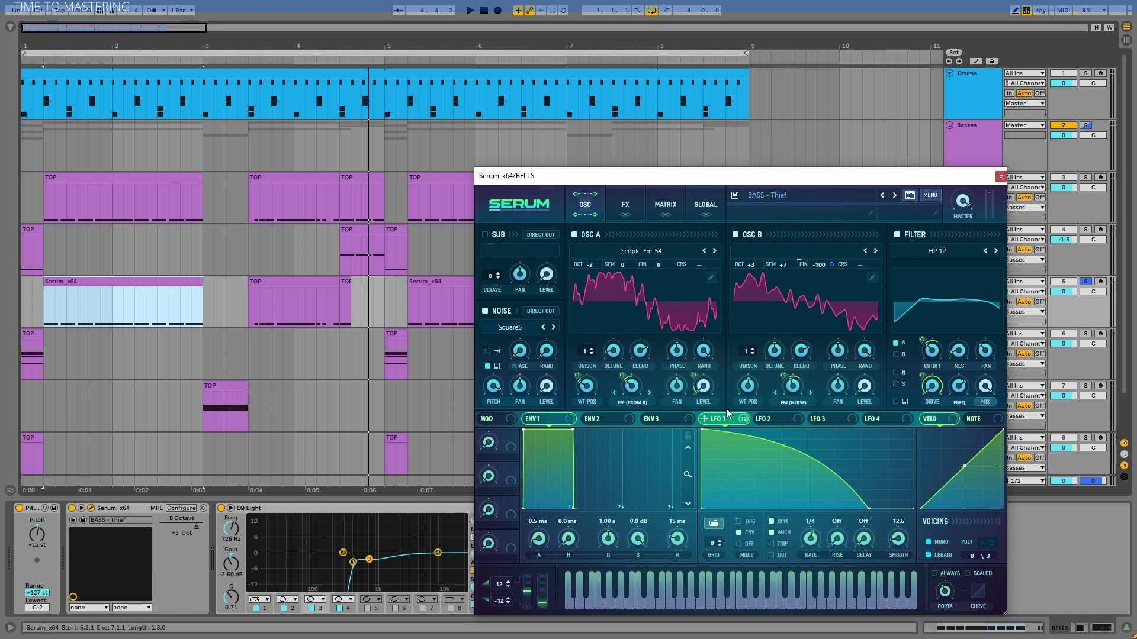
key("space")
left_click(483, 311)
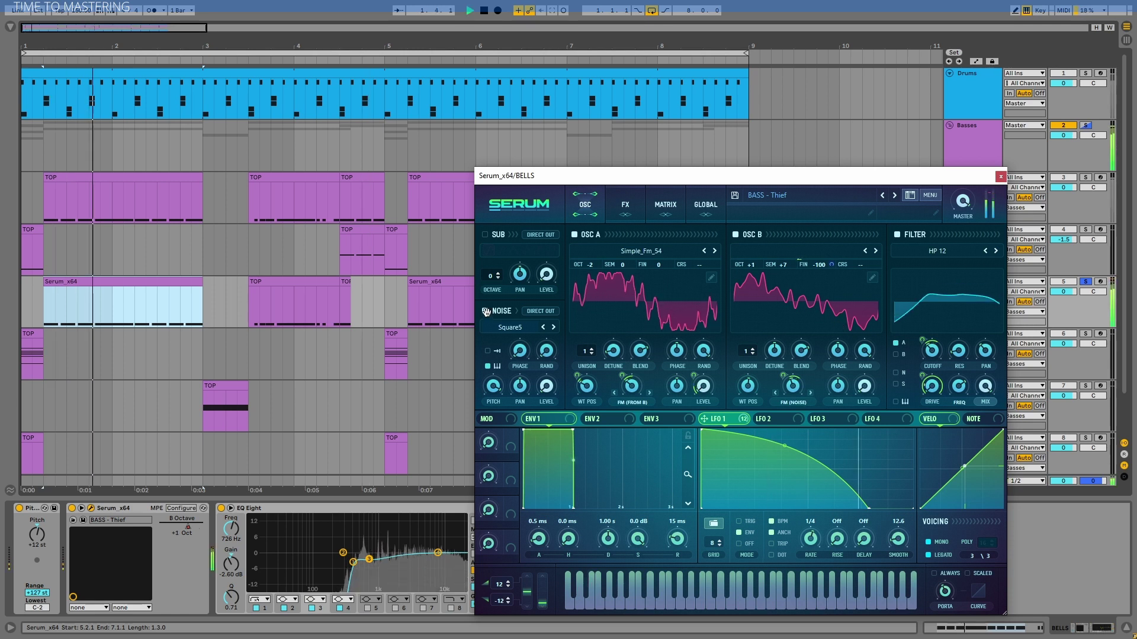
key("space")
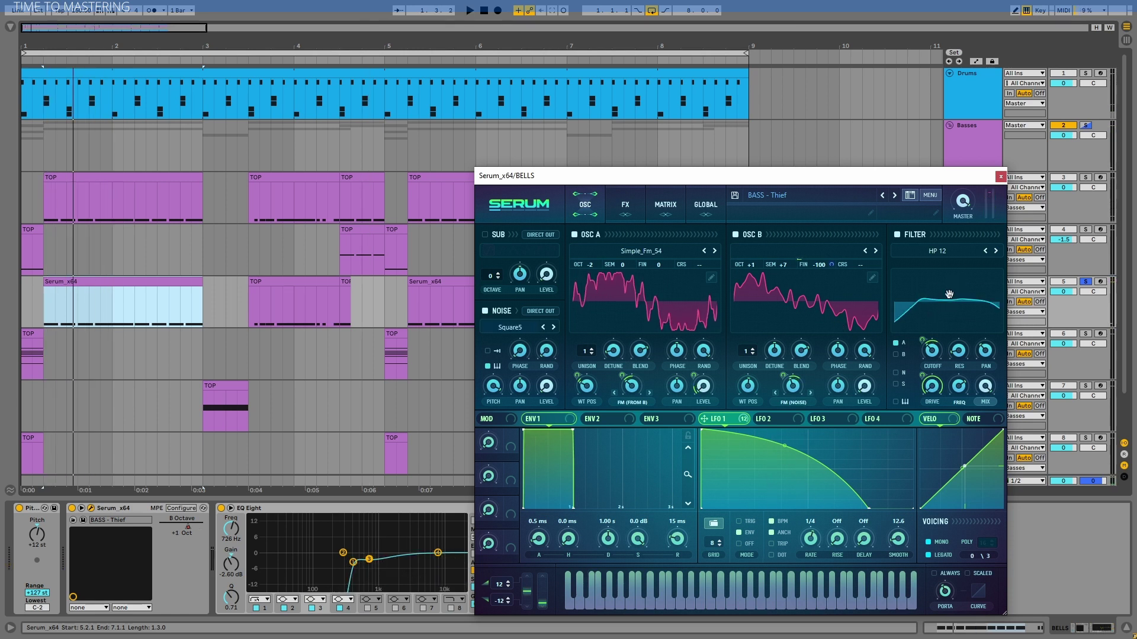
- Examine Serum's effects from Hyper/Dimension down to Delay, return to the oscillators and close the plug-in window
left_click(625, 204)
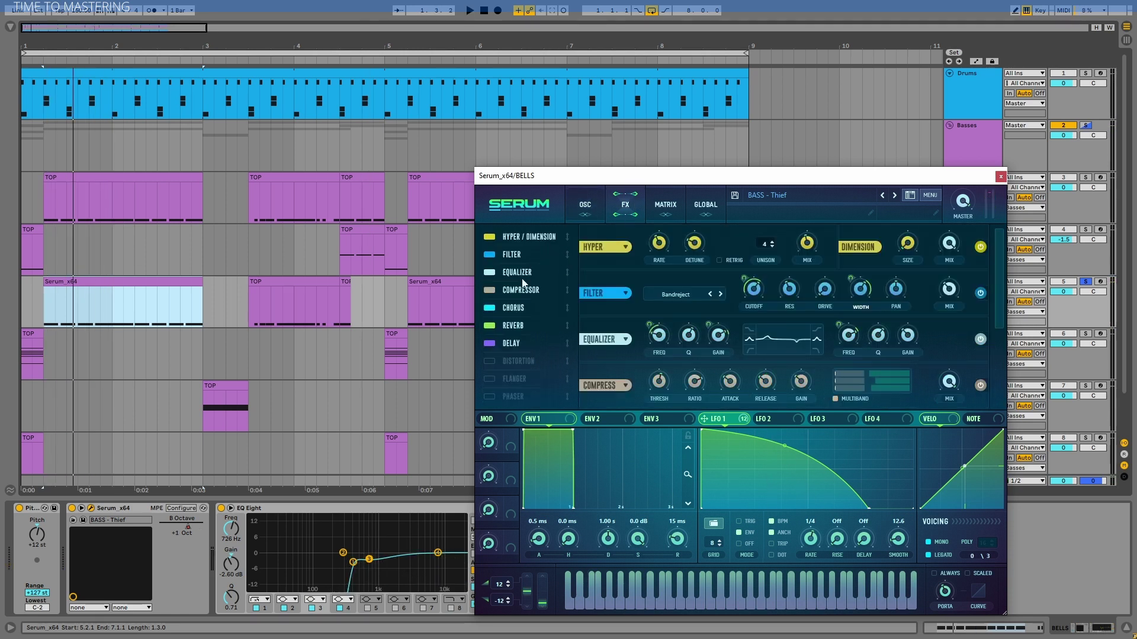
left_click(513, 345)
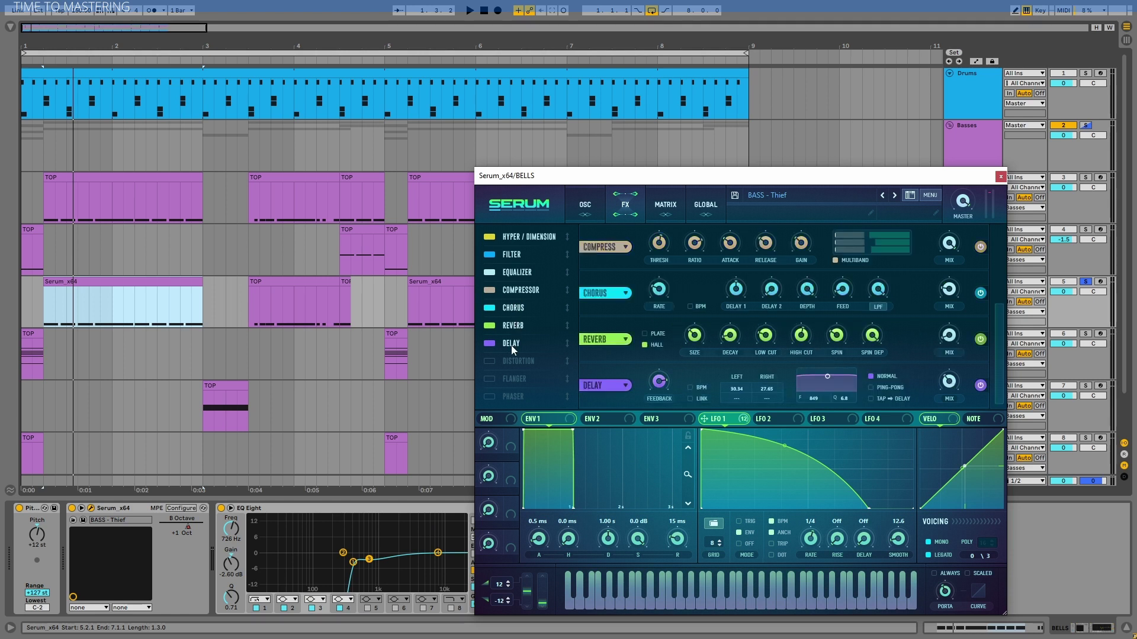
left_click(585, 204)
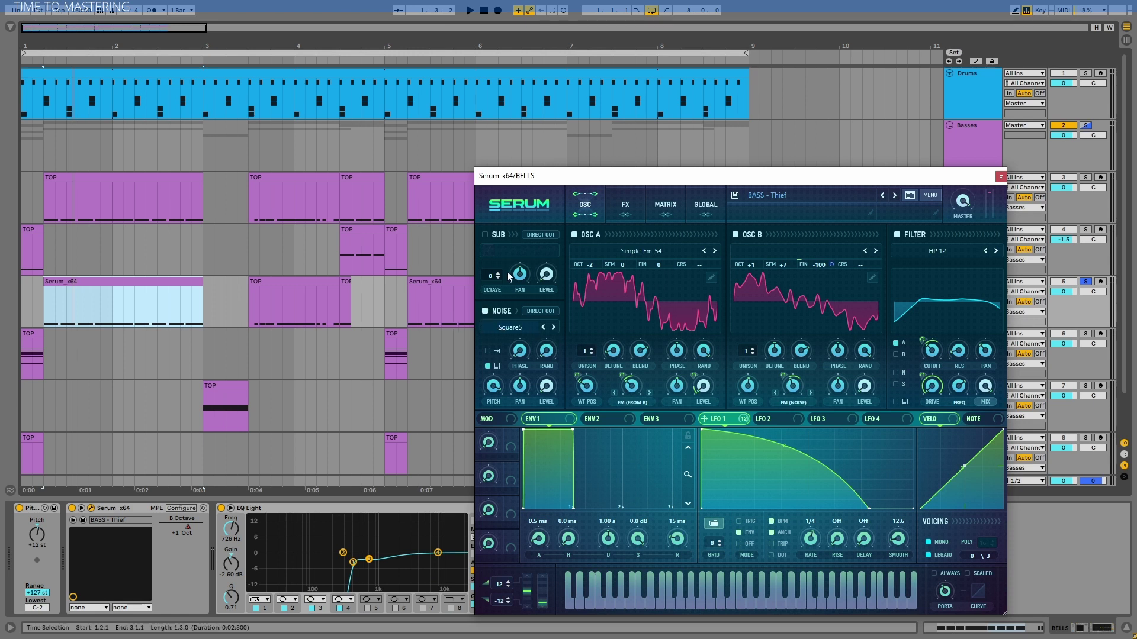
left_click_drag(750, 178, 706, 157)
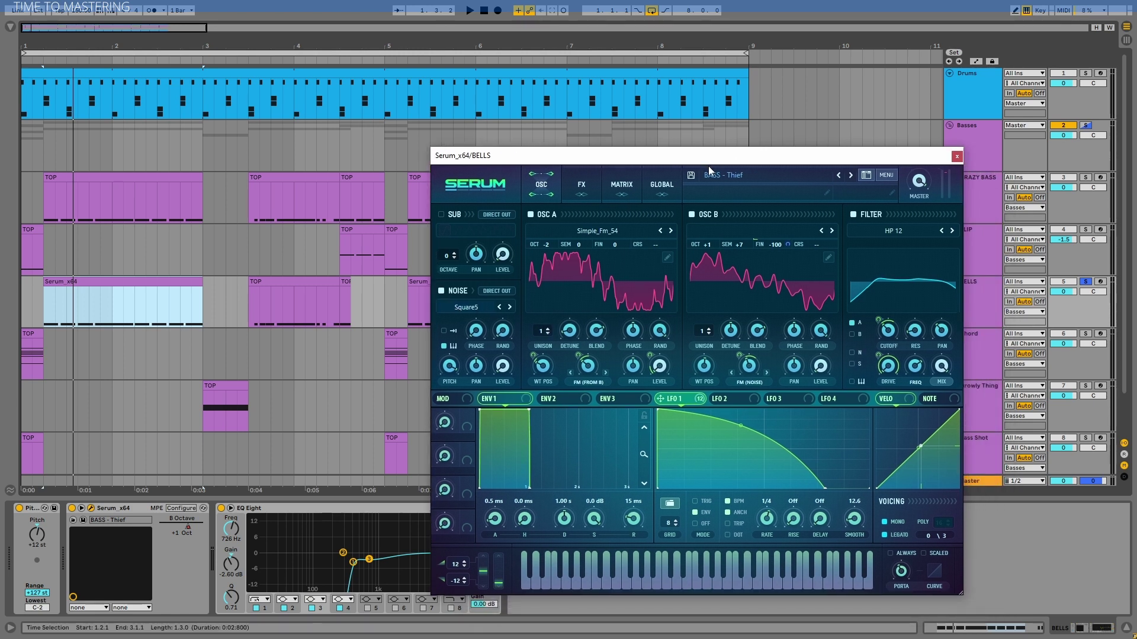
left_click(957, 156)
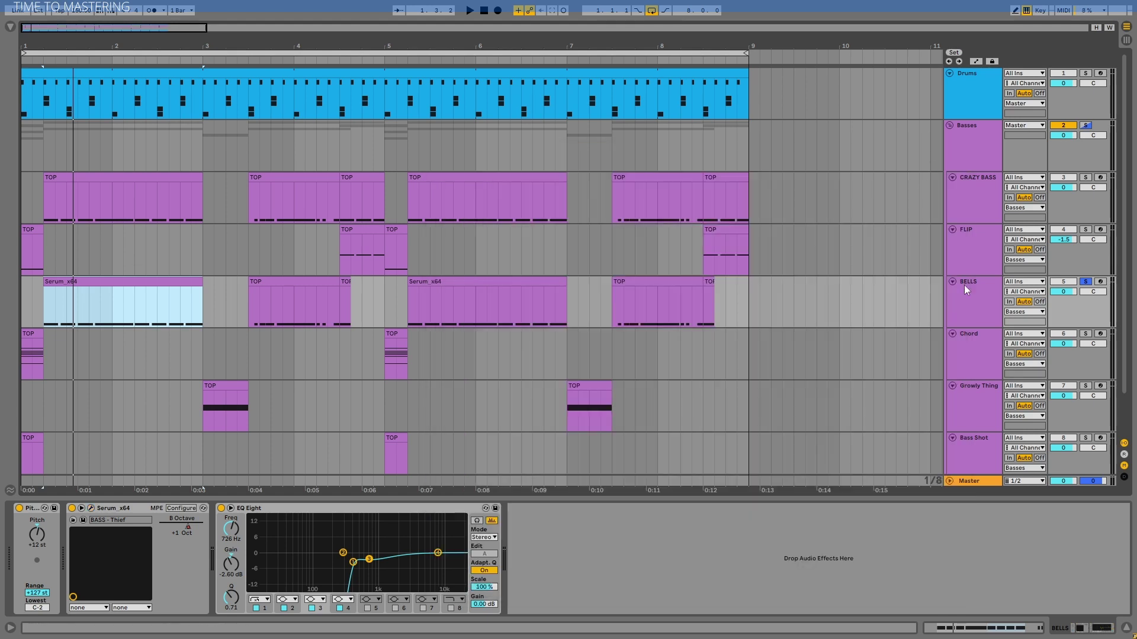
- Show the Chord track's device chain, solo that track and switch the solo to the whole Basses group
left_click(982, 276)
left_click(1085, 334)
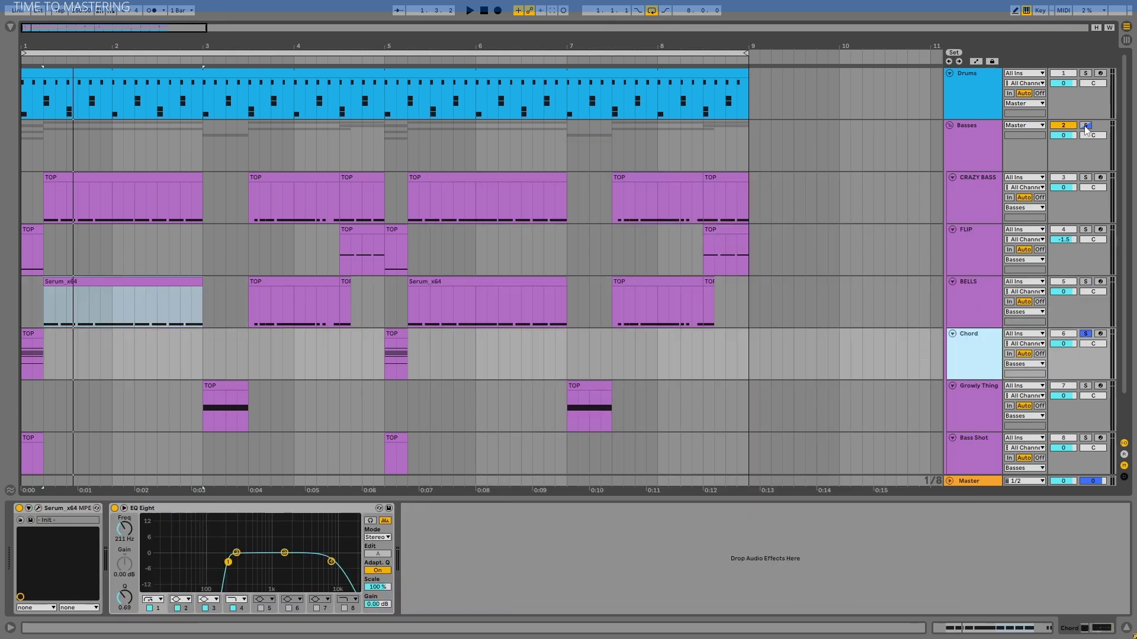
left_click(1085, 127)
- Select the first FLIP clip at 1.1.1, zoom in on the opening bars and play the layered bass hit
left_click(33, 252)
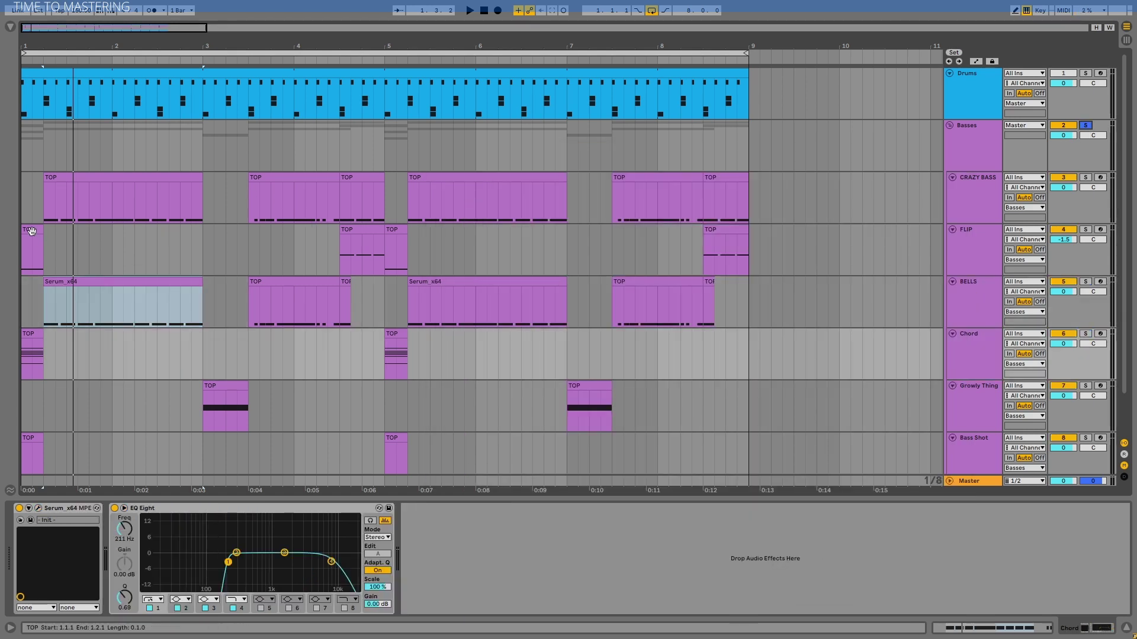
left_click_drag(33, 45, 34, 117)
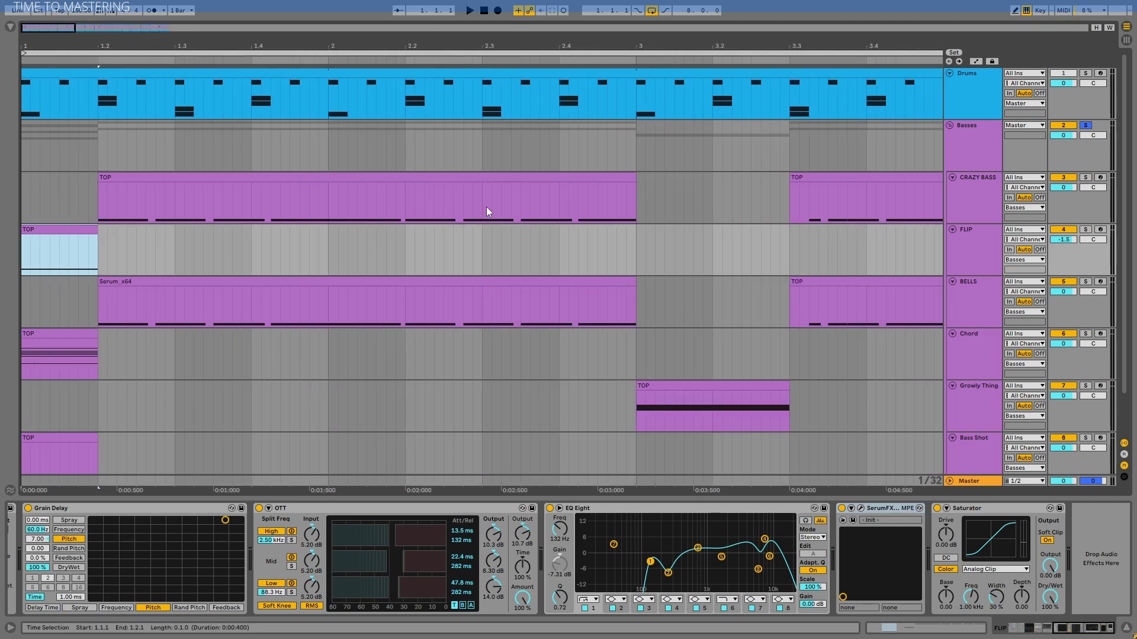
scroll(592, 222, "down", 2)
key("space")
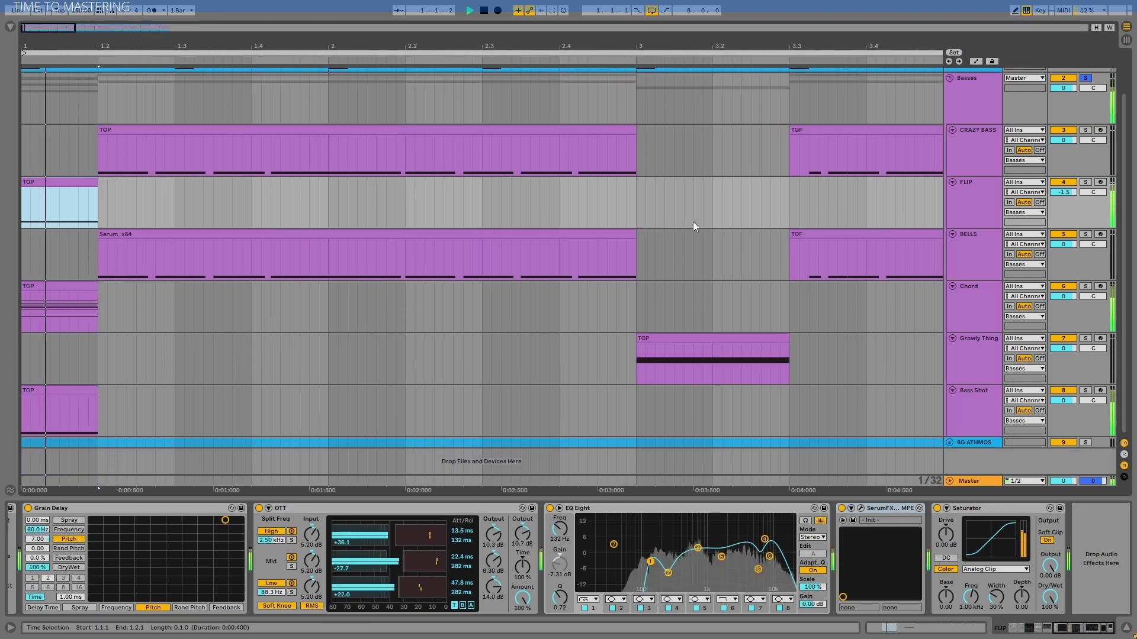
key("space")
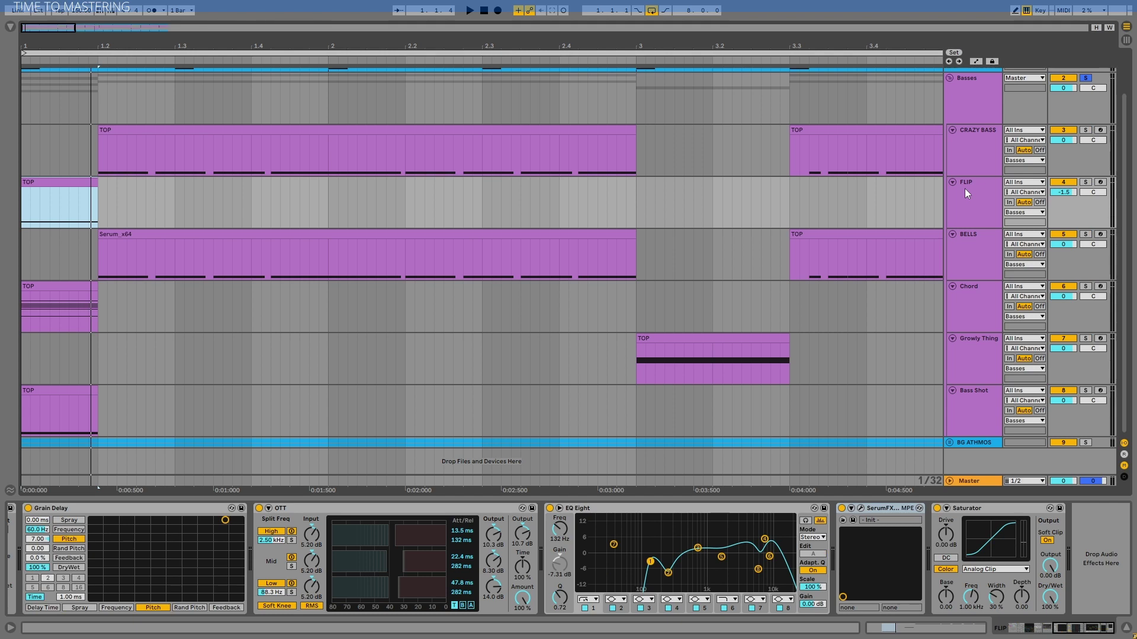
- Solo the FLIP track and open its opening clip to show the D#-1 note
left_click(1085, 182)
left_click(968, 188)
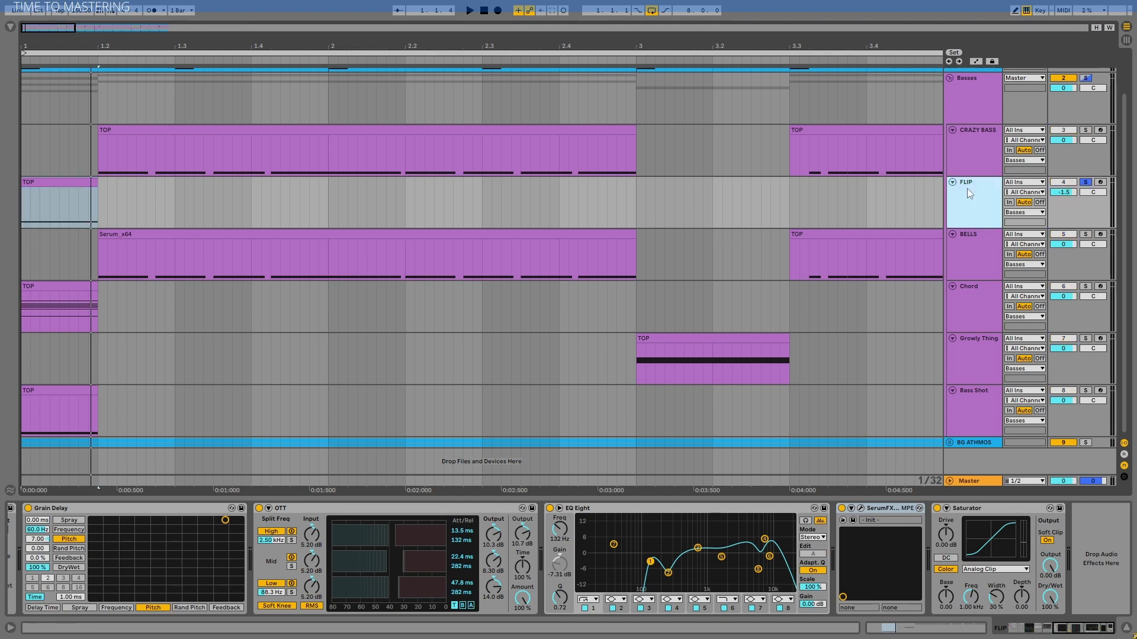
scroll(906, 183, "down", 4)
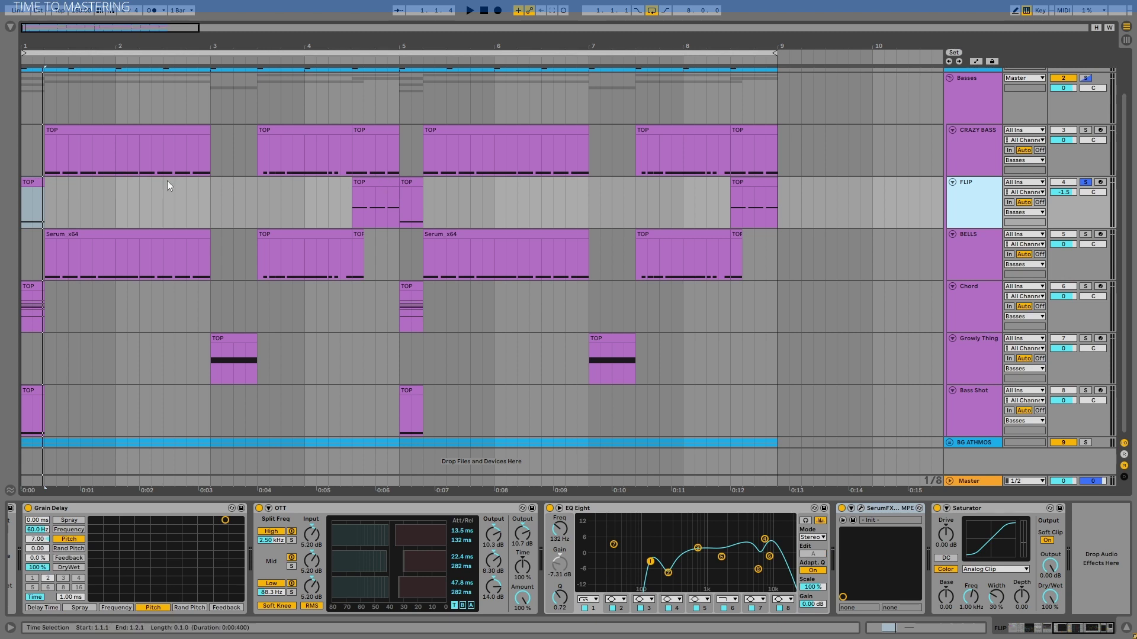
double_click(34, 175)
left_click(421, 582)
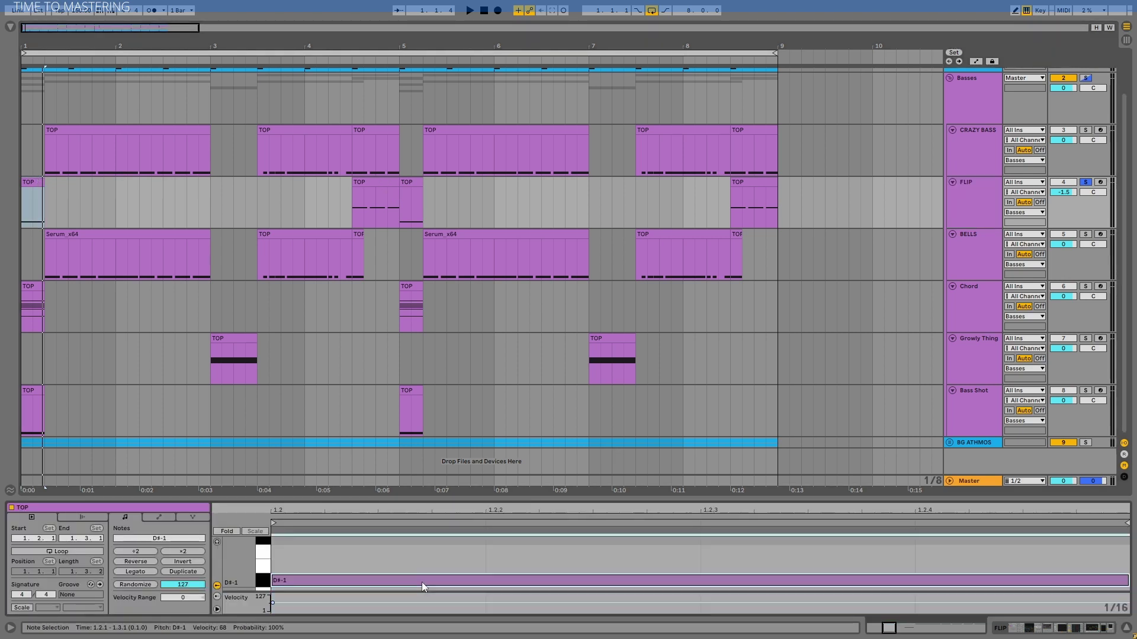
- Play the soloed FLIP hit from the start of the arrangement several times
key("space")
key("space")
key("space")
key("space")
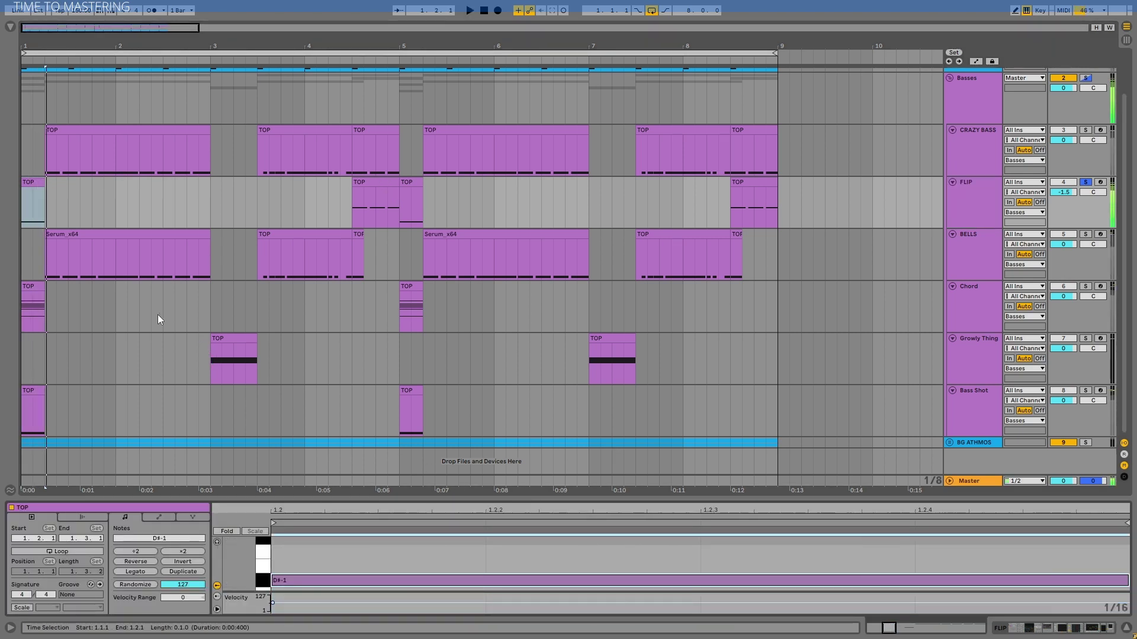
key("space")
key("space")
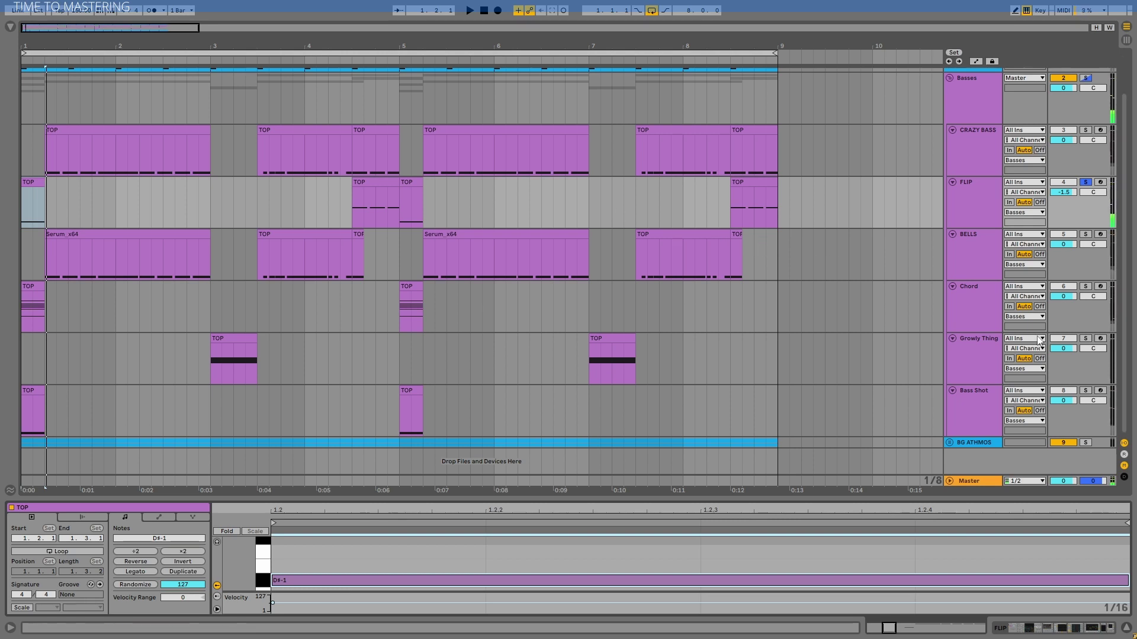
- Solo the Chord track and the Bass Shot track in turn and play each one's opening hit
left_click(977, 298)
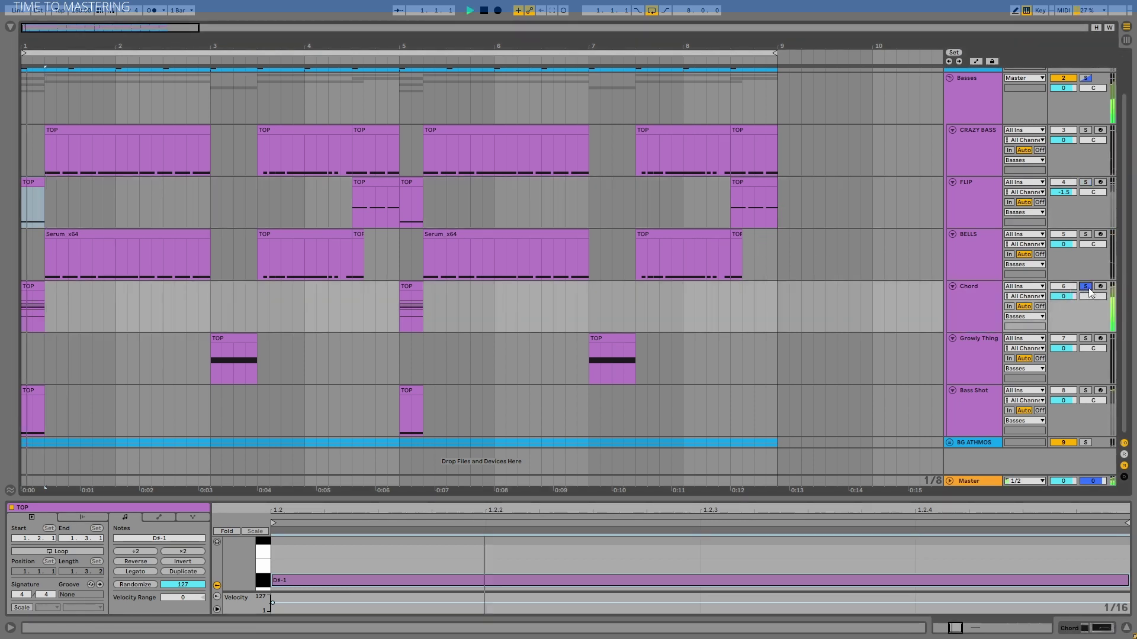
left_click(989, 395)
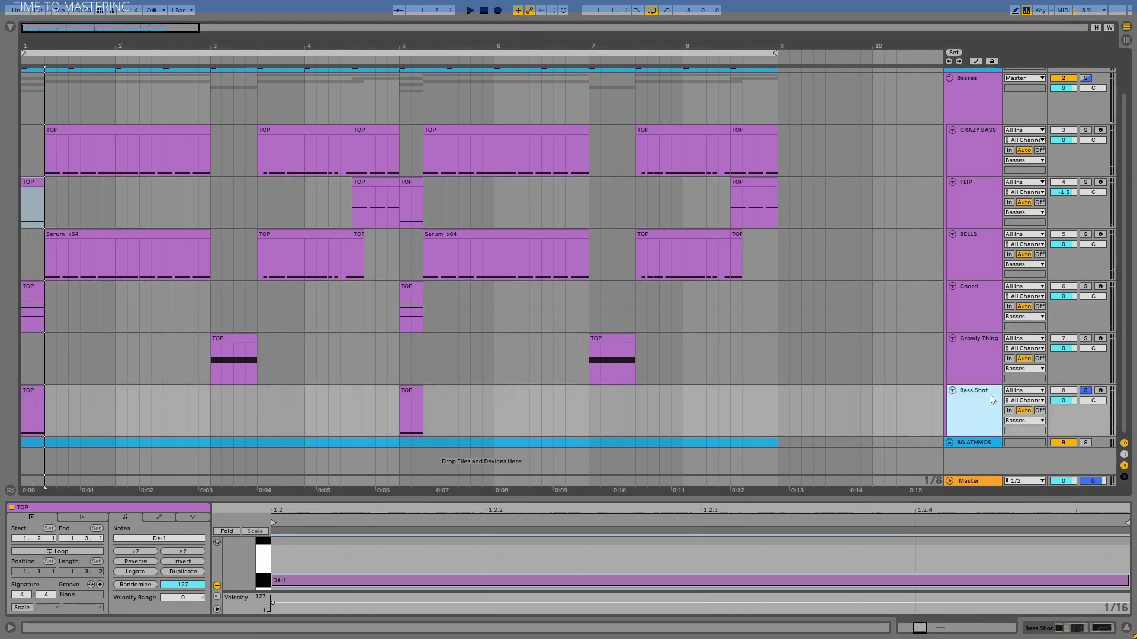
key("space")
key("space")
key("space")
key("space")
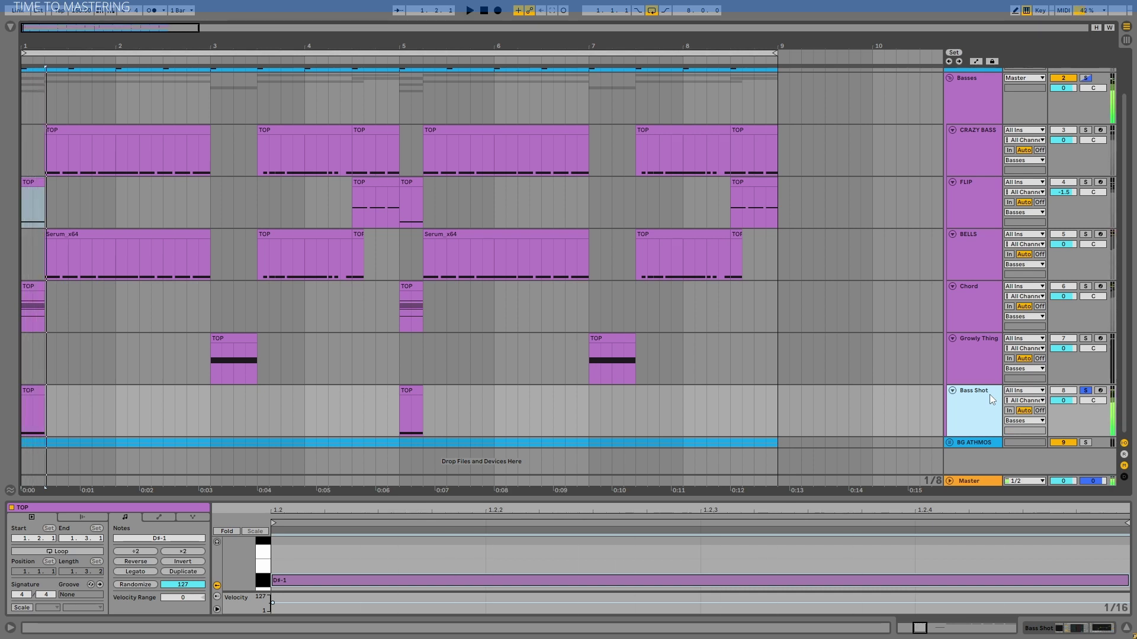
key("space")
key("space")
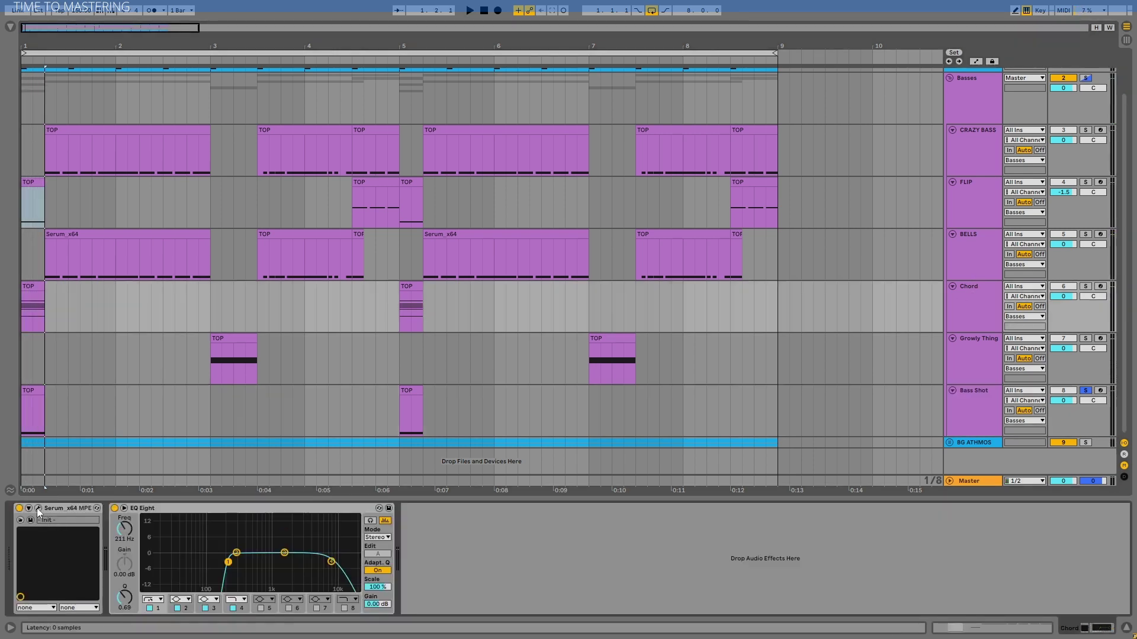
- Open the Chord track's Serum and audition oscillators A and B during playback
left_click(38, 509)
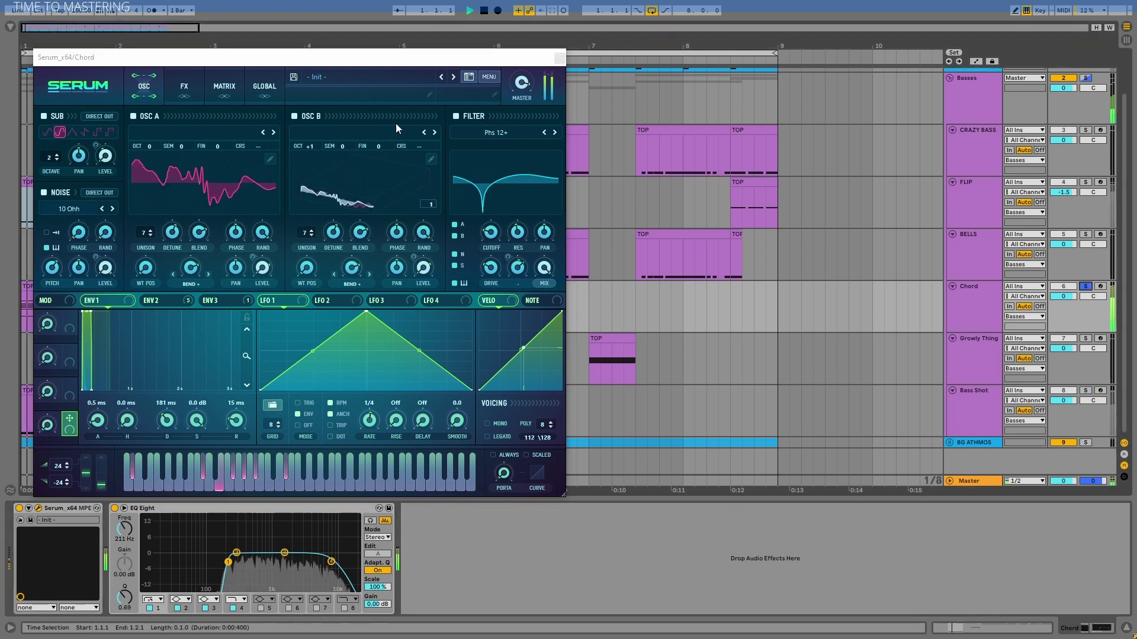
left_click(133, 116)
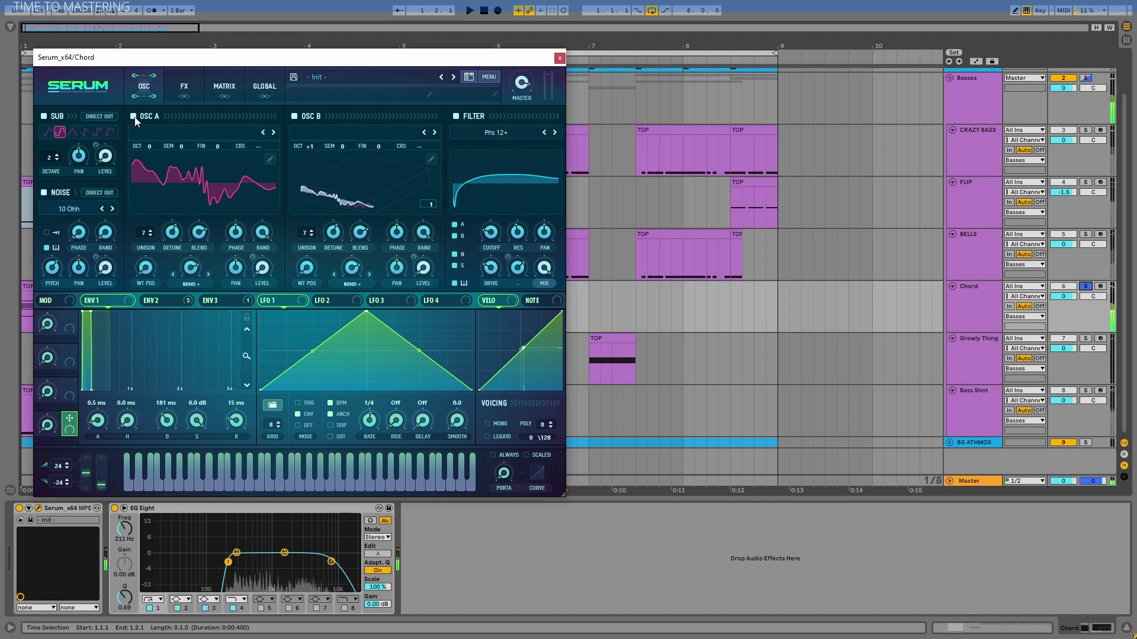
left_click(295, 116)
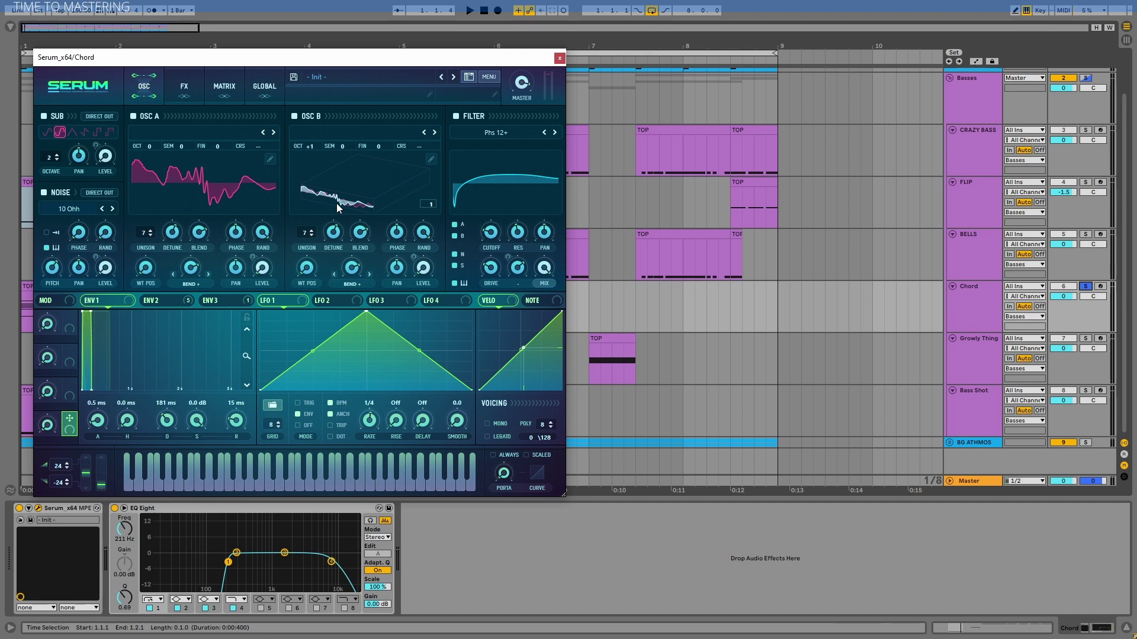
- View the Chord Serum's Hyper/Dimension, Compressor and Reverb effects, return to the oscillators and close the plug-in window
left_click(184, 86)
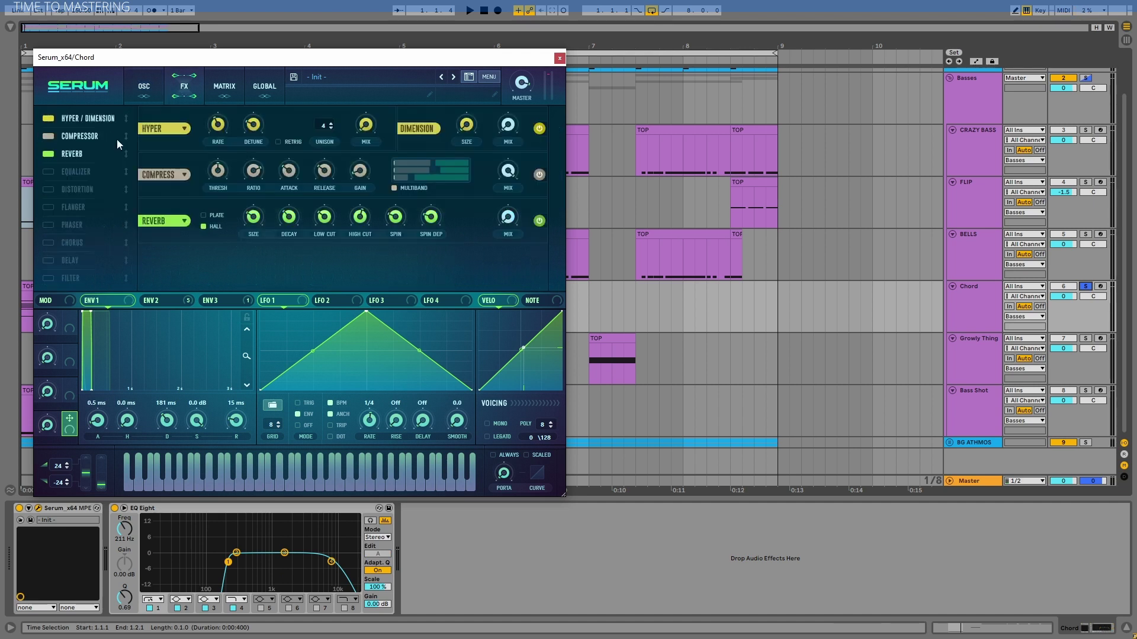
left_click(144, 86)
key("Escape")
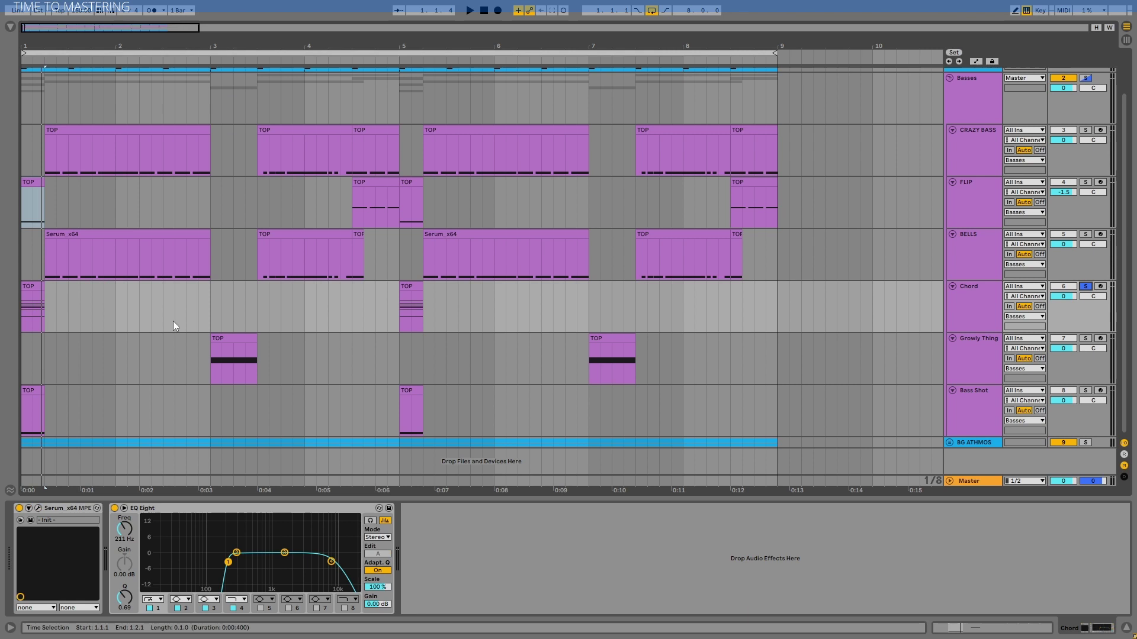
- Select the first Chord clip to play it, solo Bass Shot instead and audition it with its Serum oscillators open
left_click(28, 284)
left_click(980, 308)
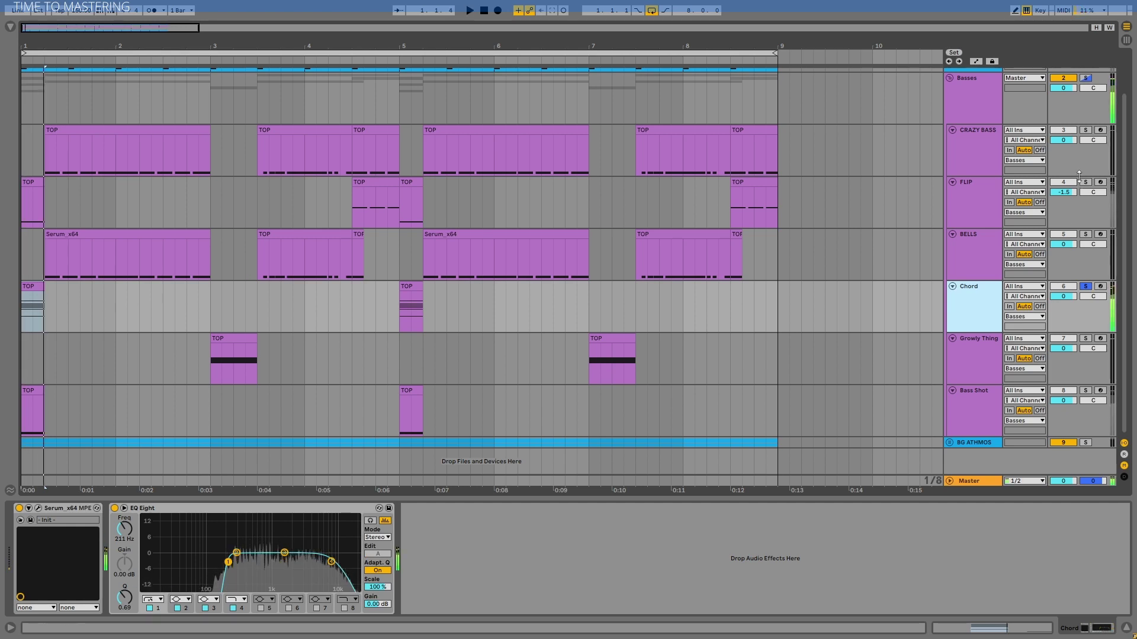
left_click(1086, 390)
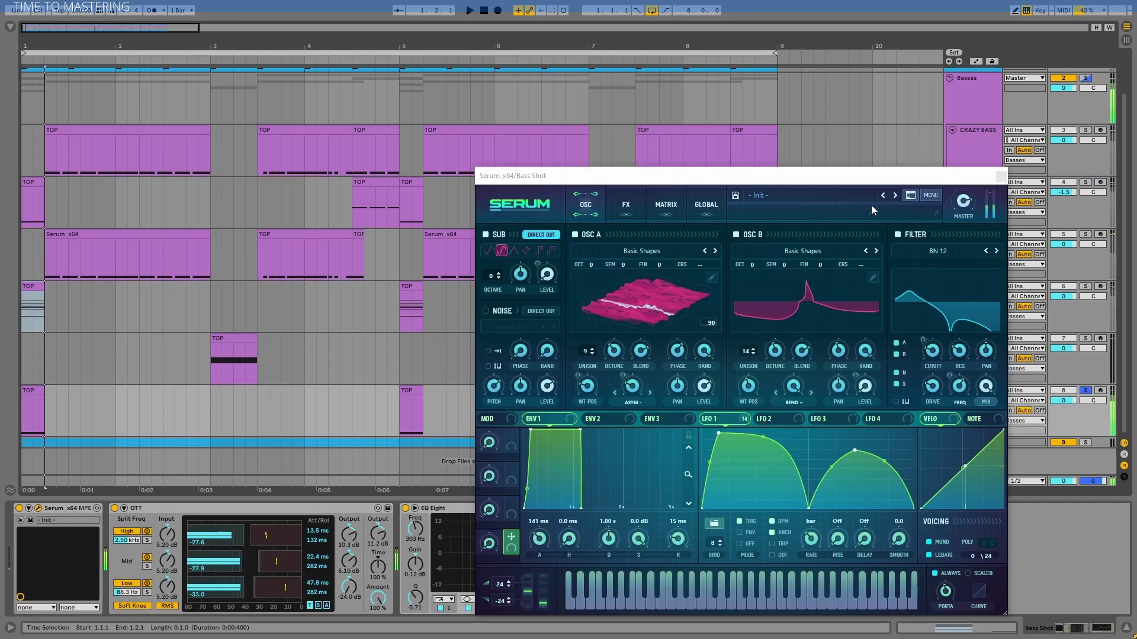
key("space")
key("space")
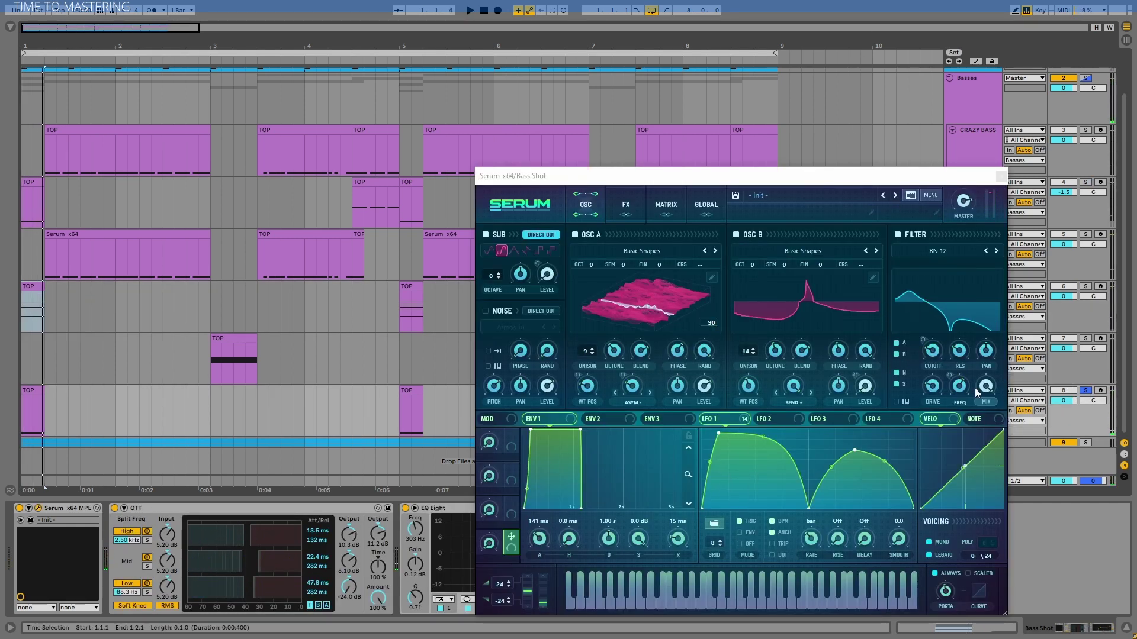
- Examine the Bass Shot Serum's effects from Hyper/Dimension down to Reverb while replaying the opening hit
left_click(626, 205)
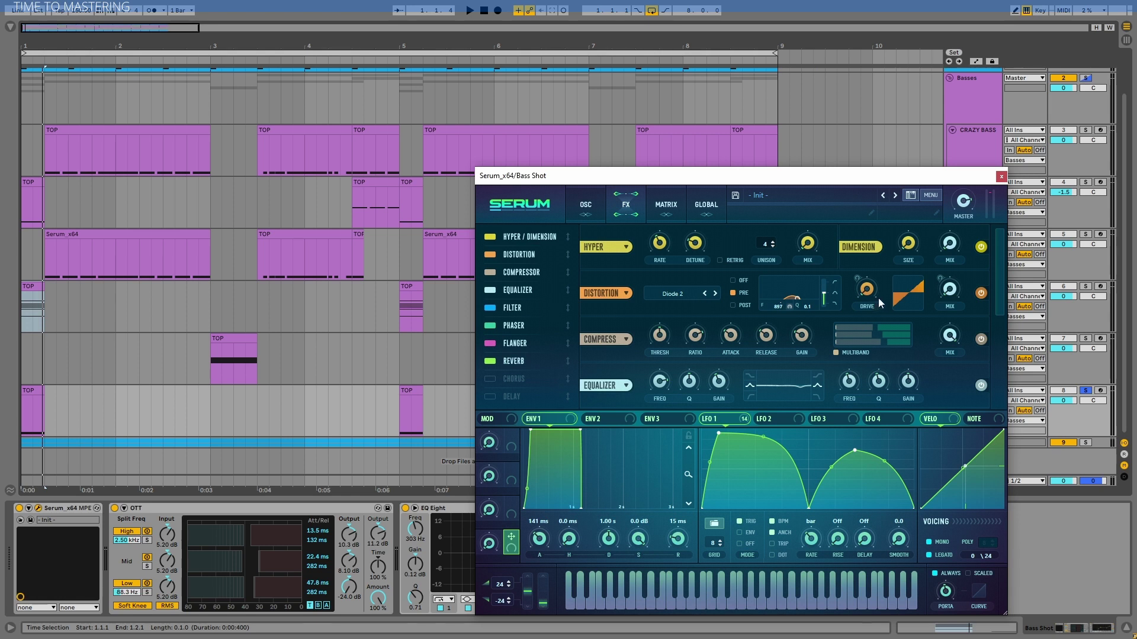
scroll(519, 273, "down", 3)
key("space")
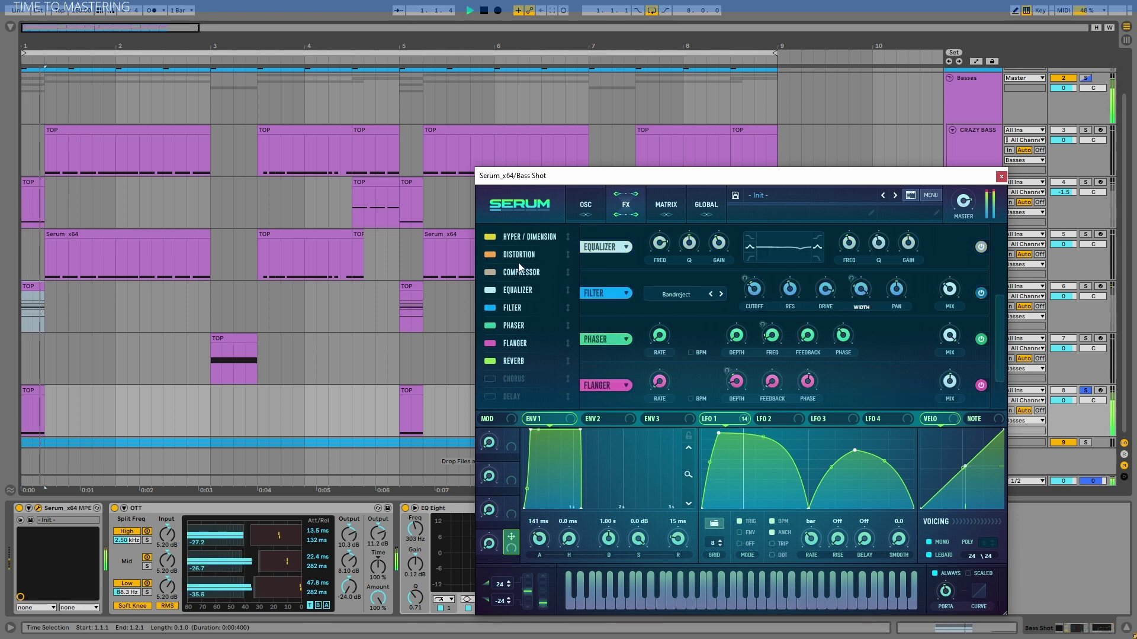
key("space")
scroll(696, 312, "down", 1)
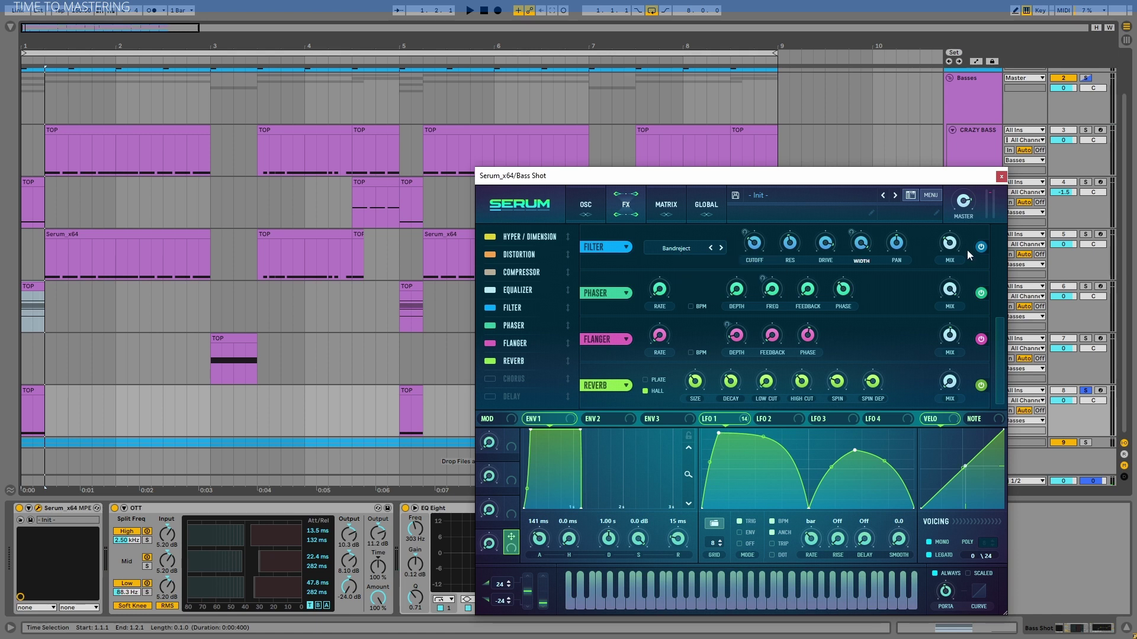
key("space")
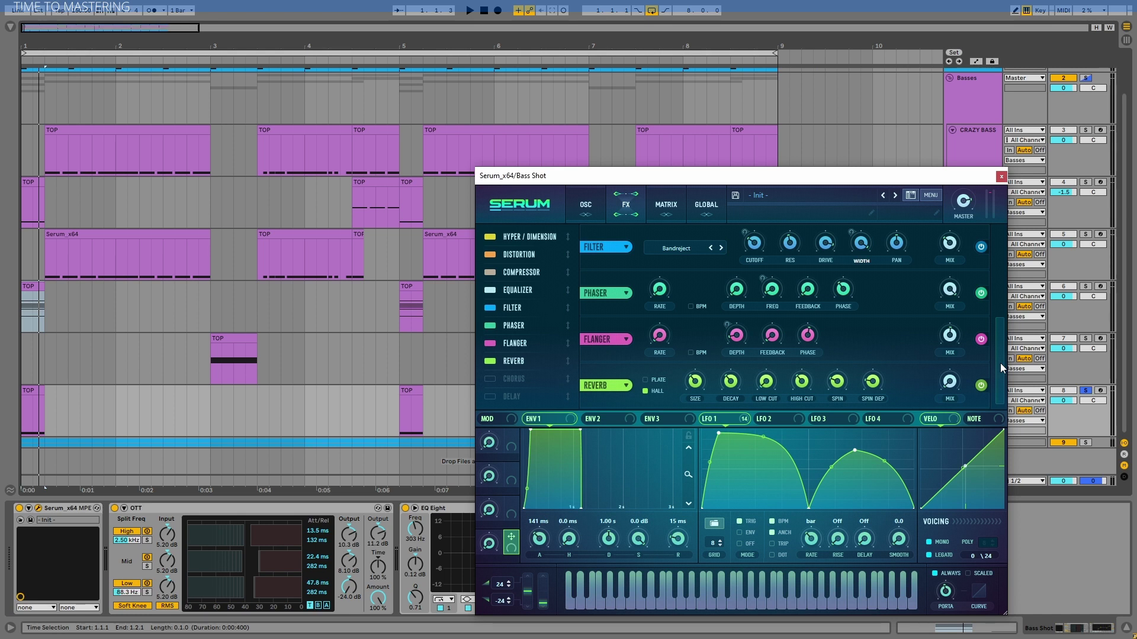
key("space")
key("space")
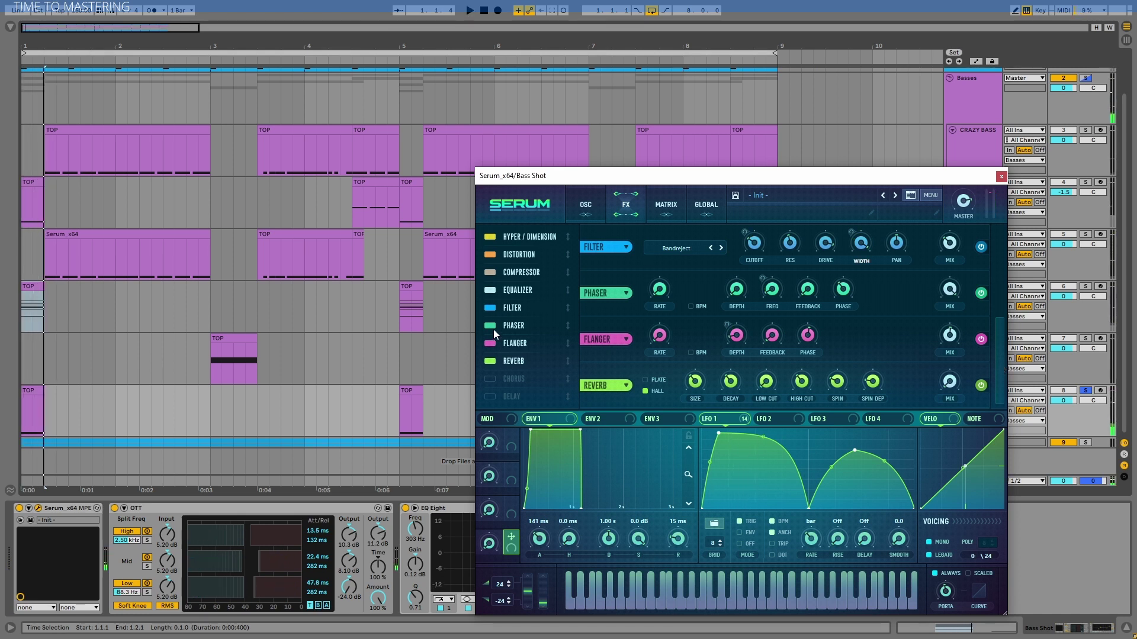
- Toggle the Bass Shot Serum's Phaser and Flanger off and on during playback to compare
left_click(490, 326)
left_click(488, 344)
key("space")
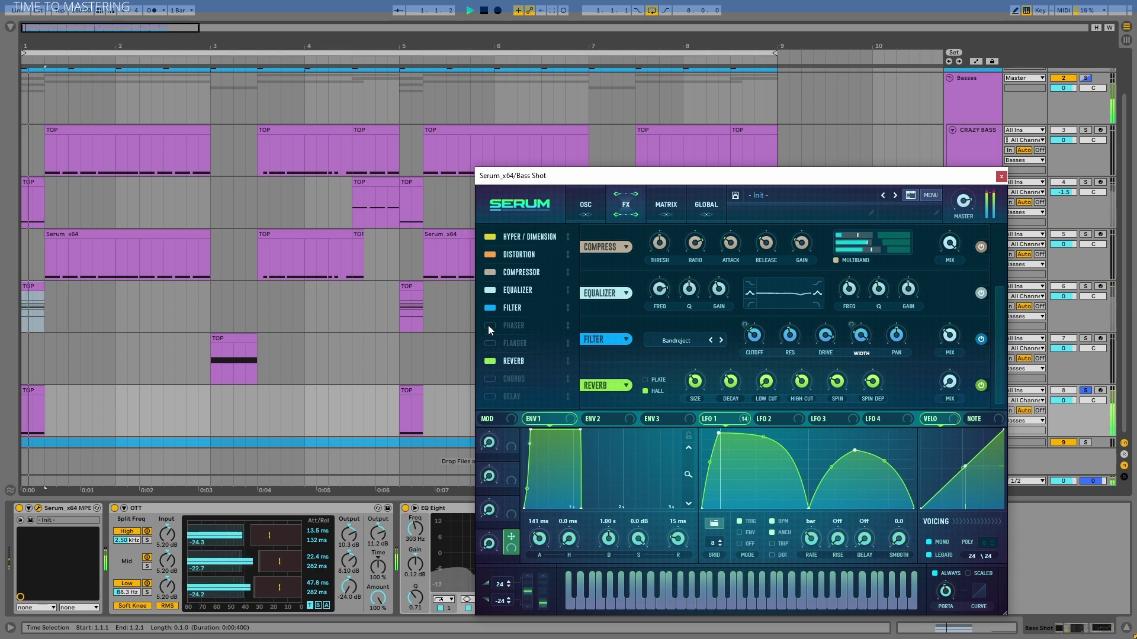
left_click(488, 327)
left_click(488, 343)
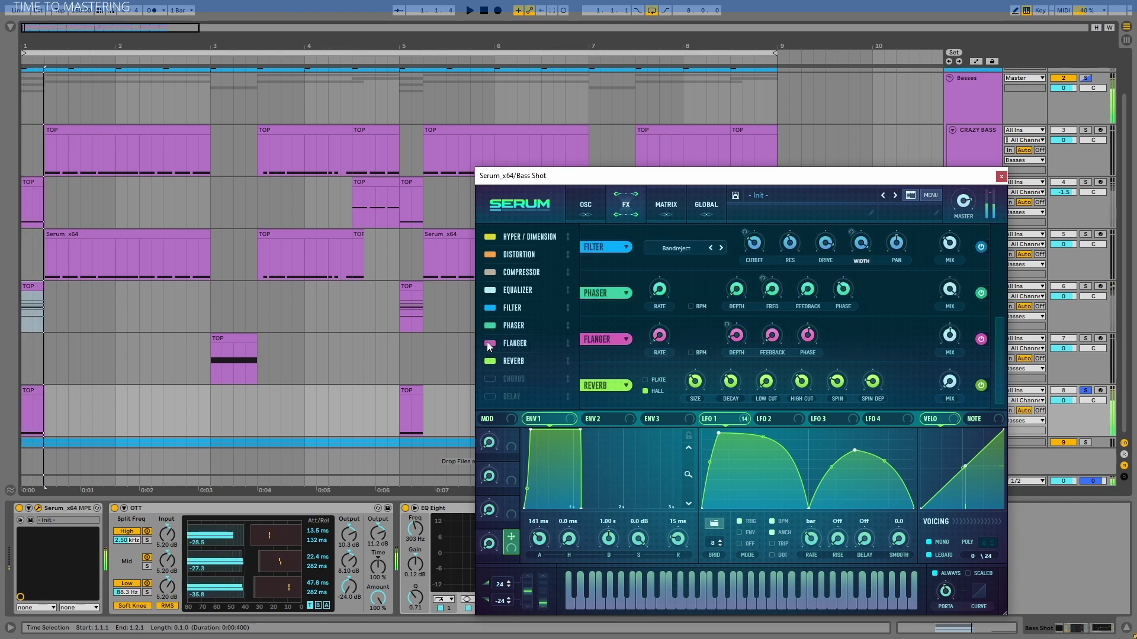
- Solo Growly Thing, play its clip at 3.1.1 and audition the rack's SUB and Serum_x64 chains separately
left_click(977, 340)
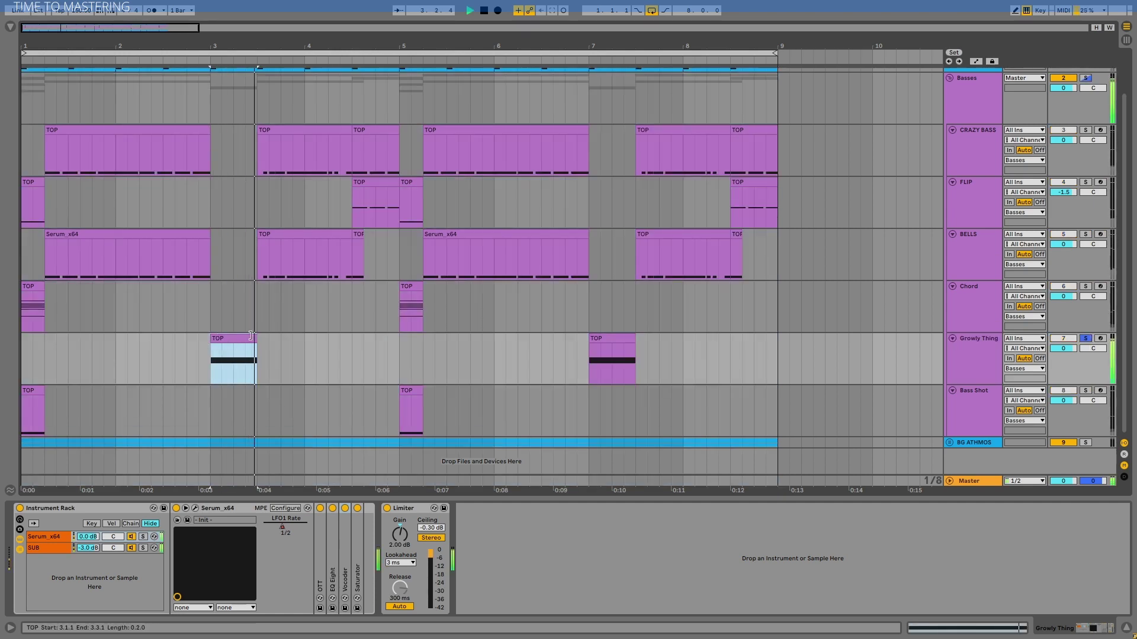
key("space")
key("space")
left_click(38, 551)
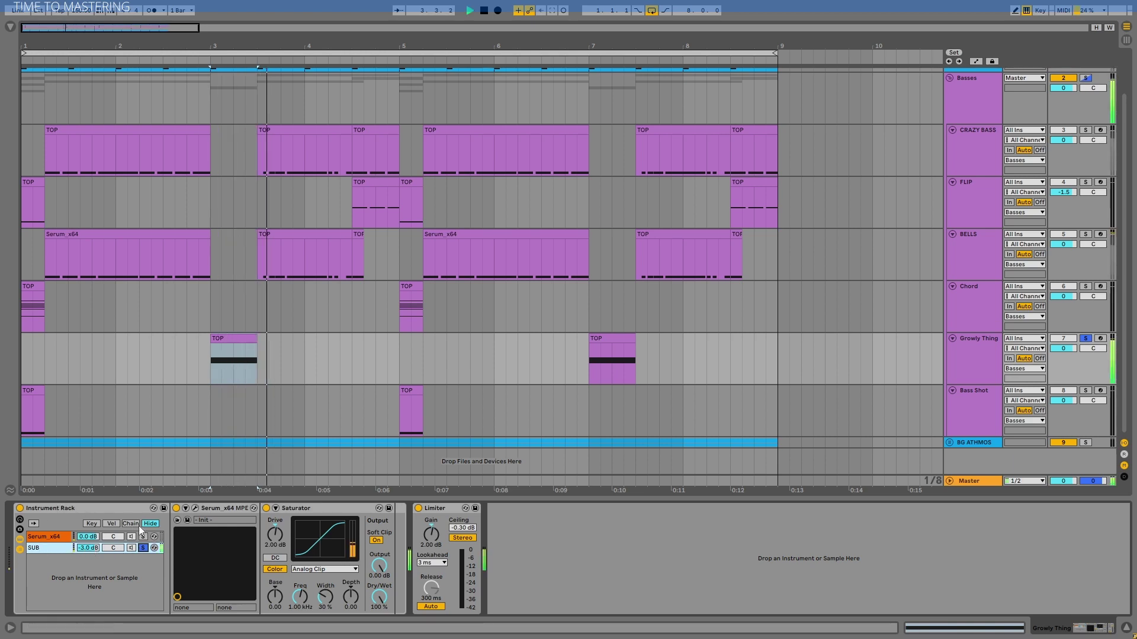
left_click(57, 539)
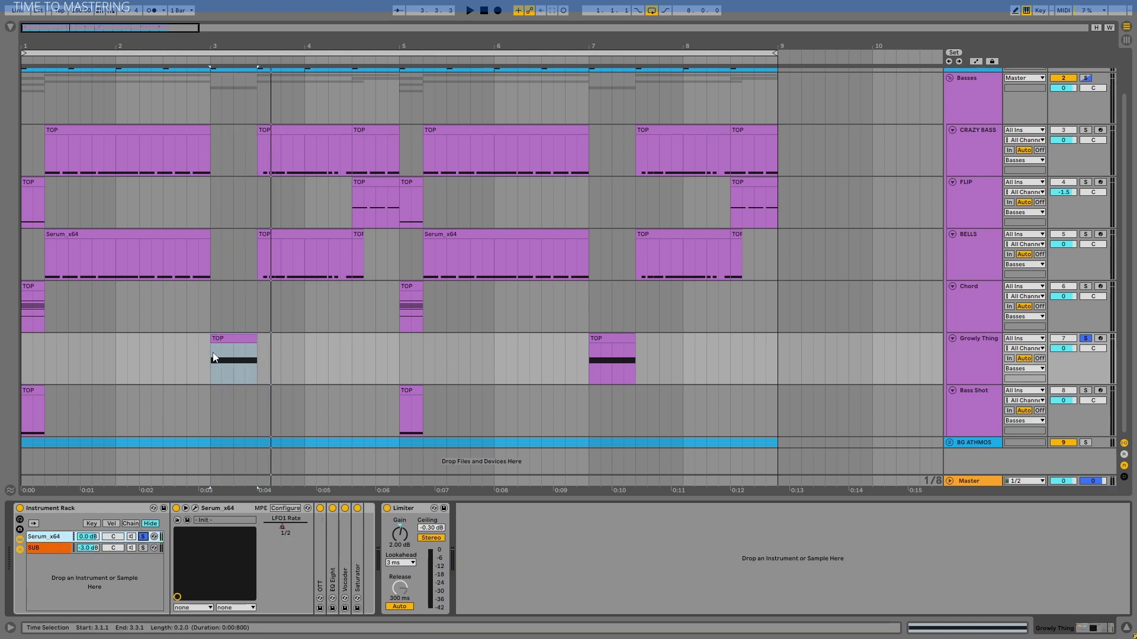
- Inspect the Growly Thing Serum's oscillators and toggle its Dist.Comb 1 LP filter off and on during playback to compare
left_click(195, 508)
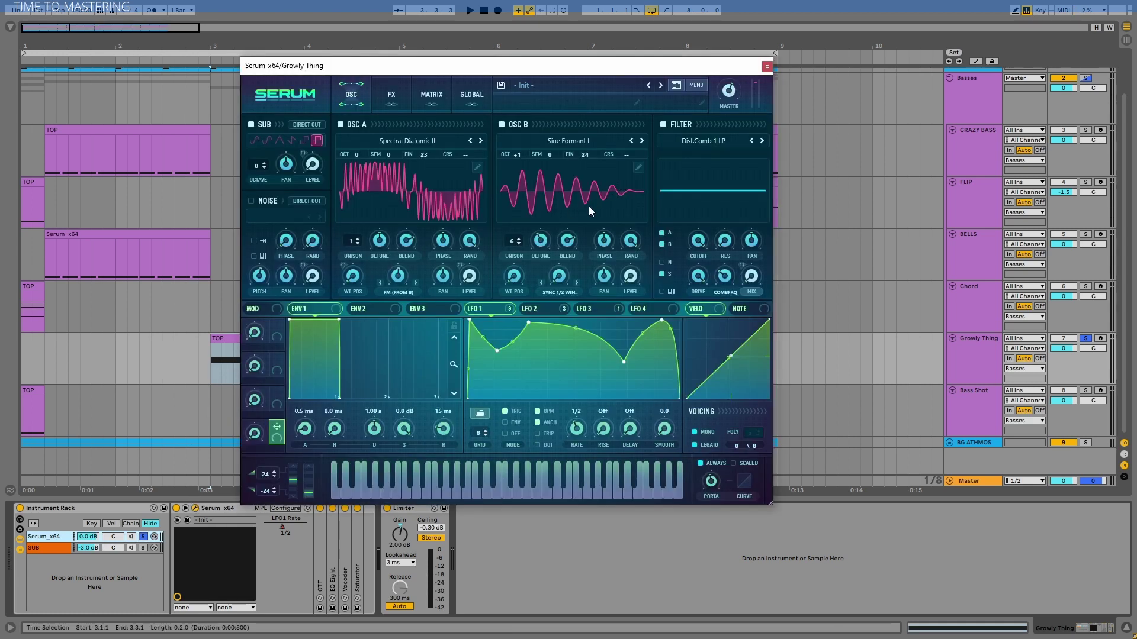
left_click(406, 141)
left_click(515, 63)
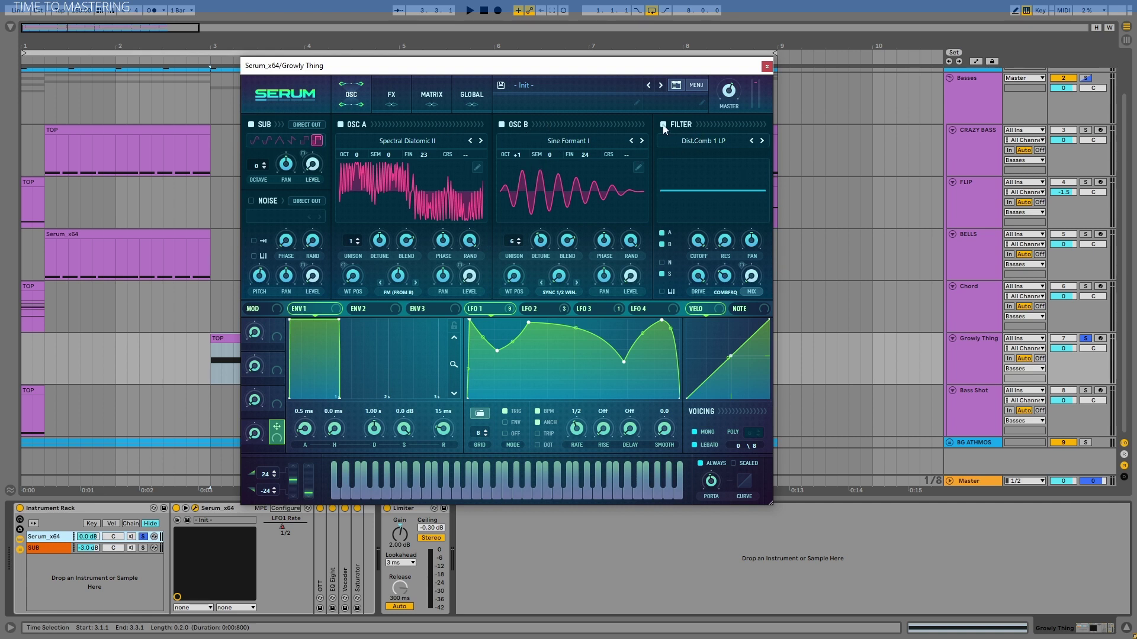
key("space")
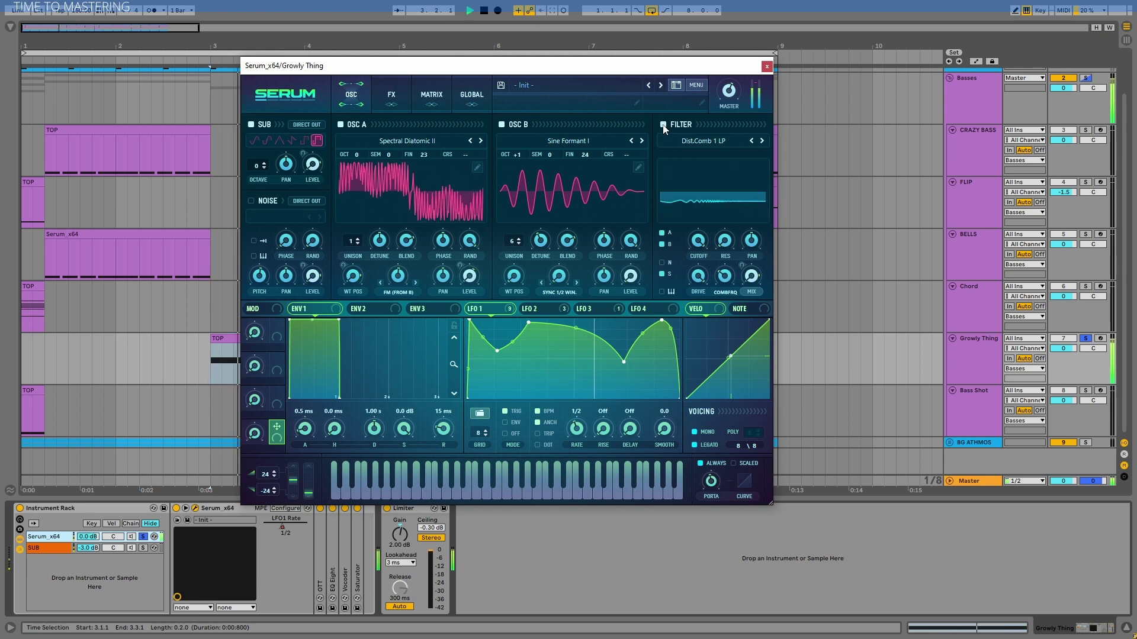
left_click(663, 124)
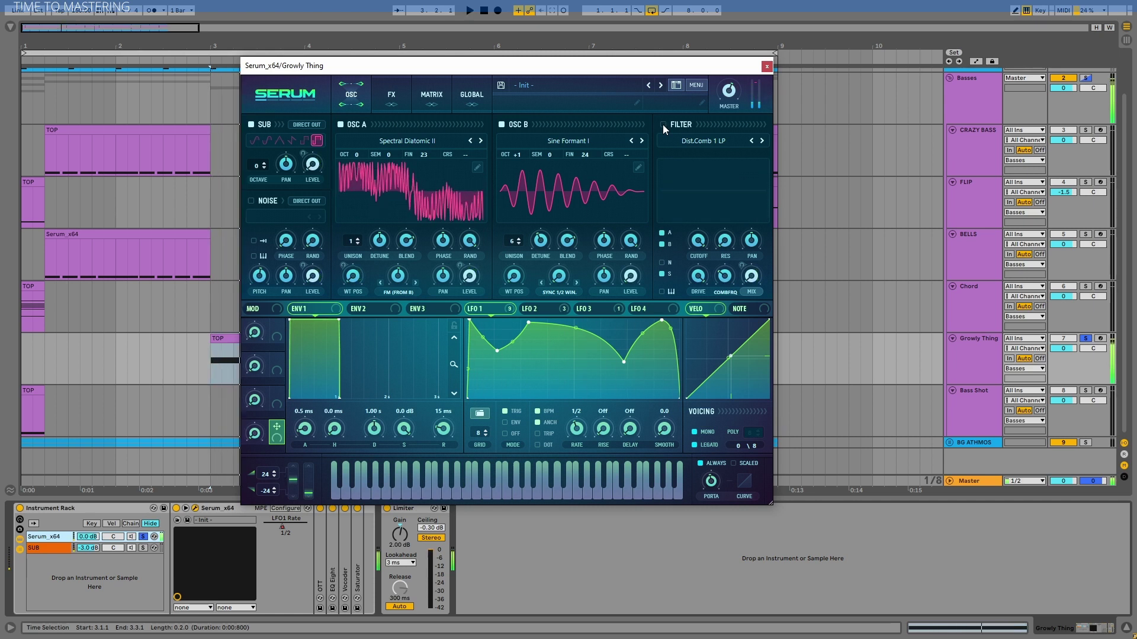
left_click(663, 124)
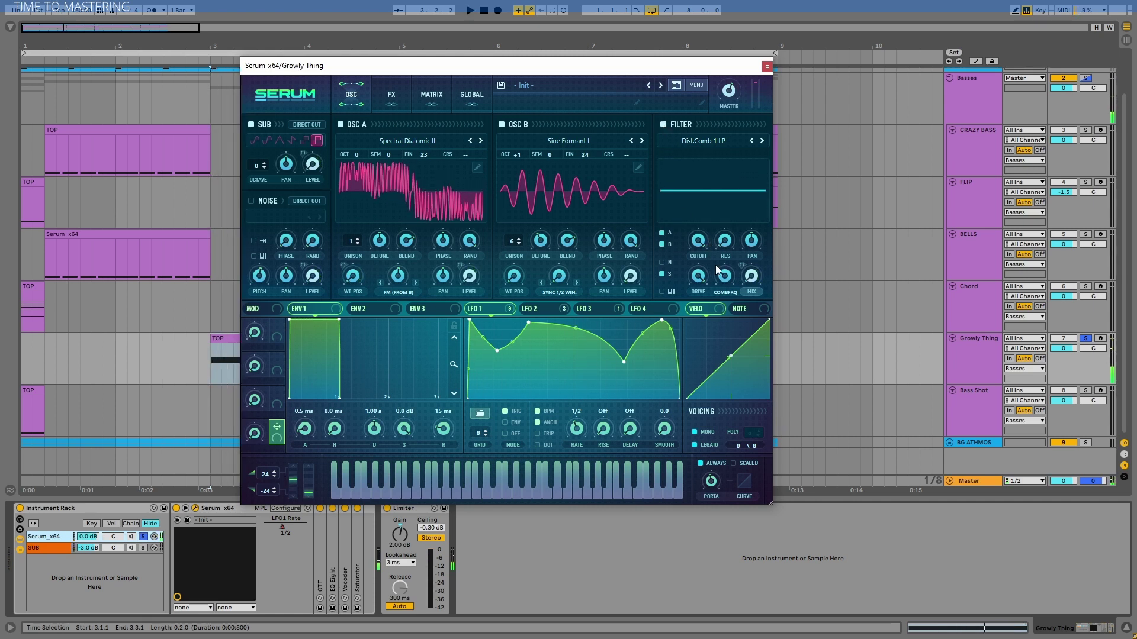
- Examine the Growly Thing Serum's effects through Filter, Phaser, Equalizer and Hyper/Dimension down to Reverb
left_click(391, 95)
left_click(278, 164)
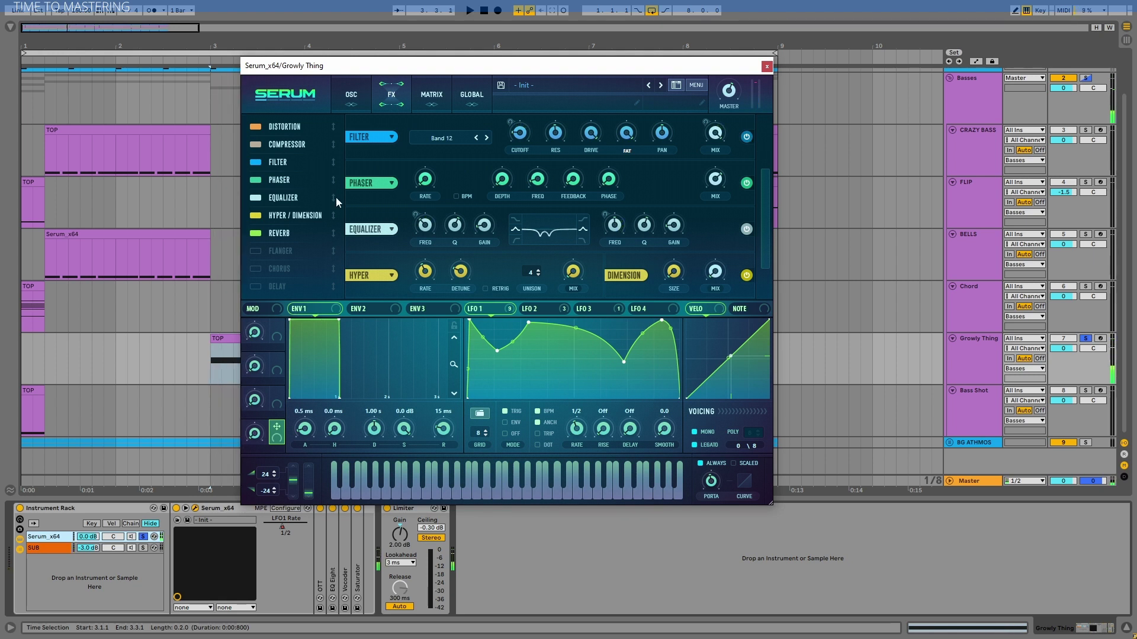
scroll(277, 207, "down", 1)
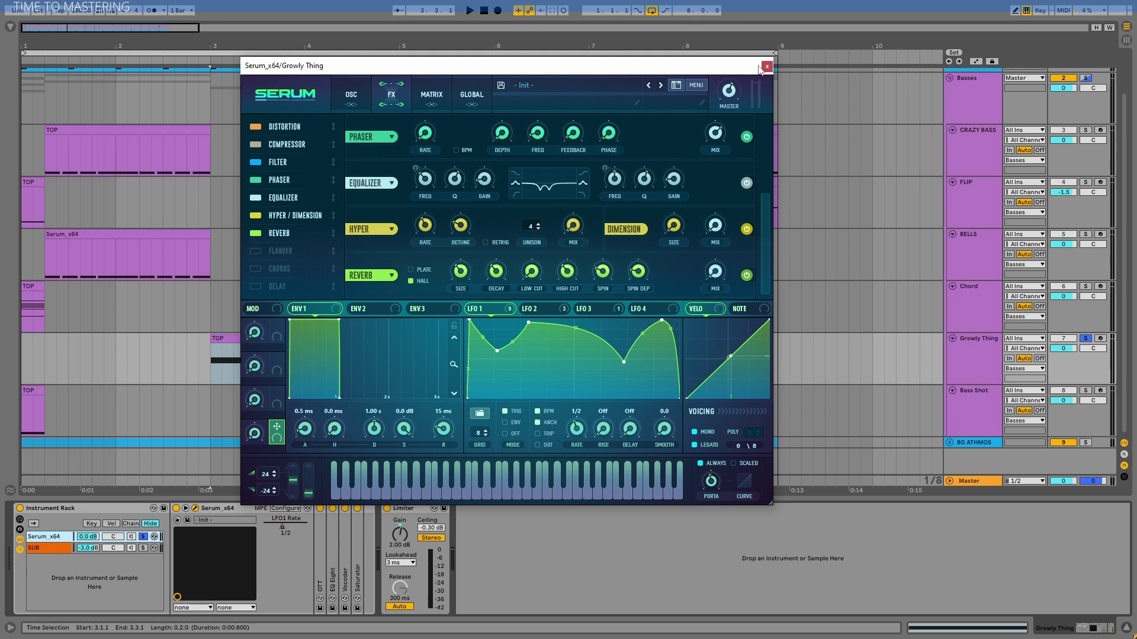
- Close the Growly Thing Serum window and unfold the Vocoder in the Serum_x64 chain
left_click(767, 66)
double_click(344, 546)
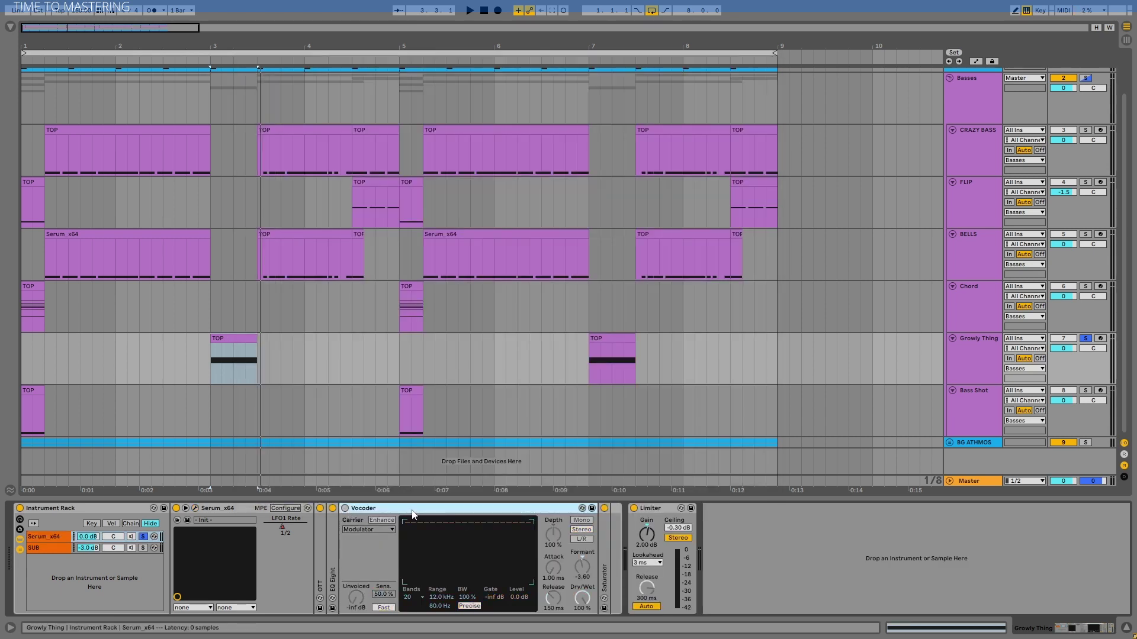
- Play the Growly Thing clip and toggle the Vocoder on and off to compare its effect on the sound
key("space")
key("space")
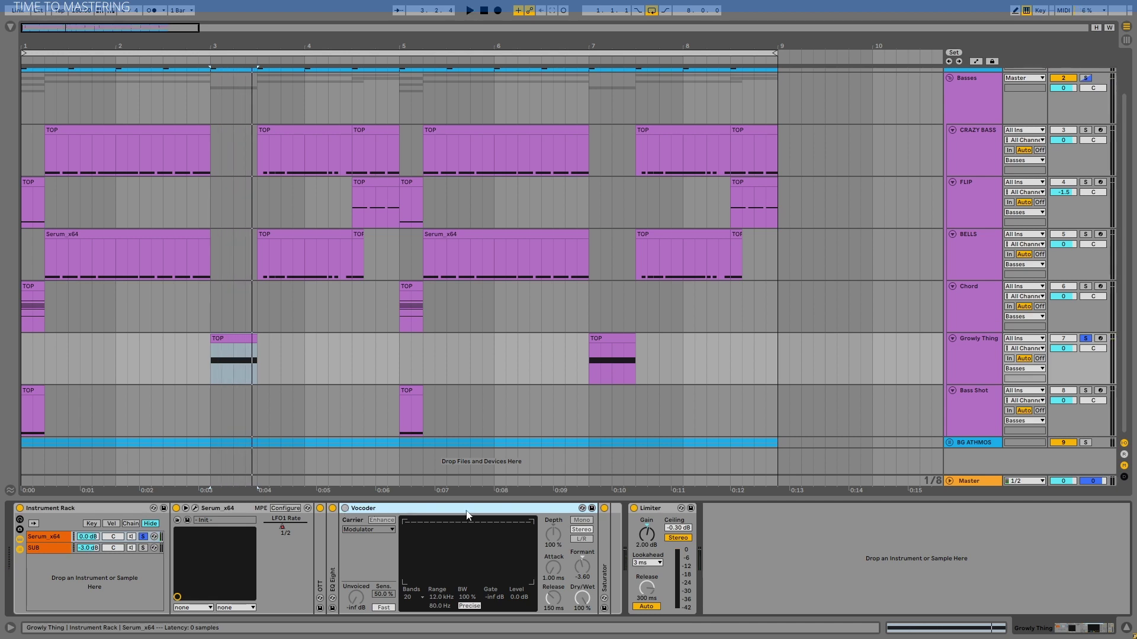
left_click(345, 509)
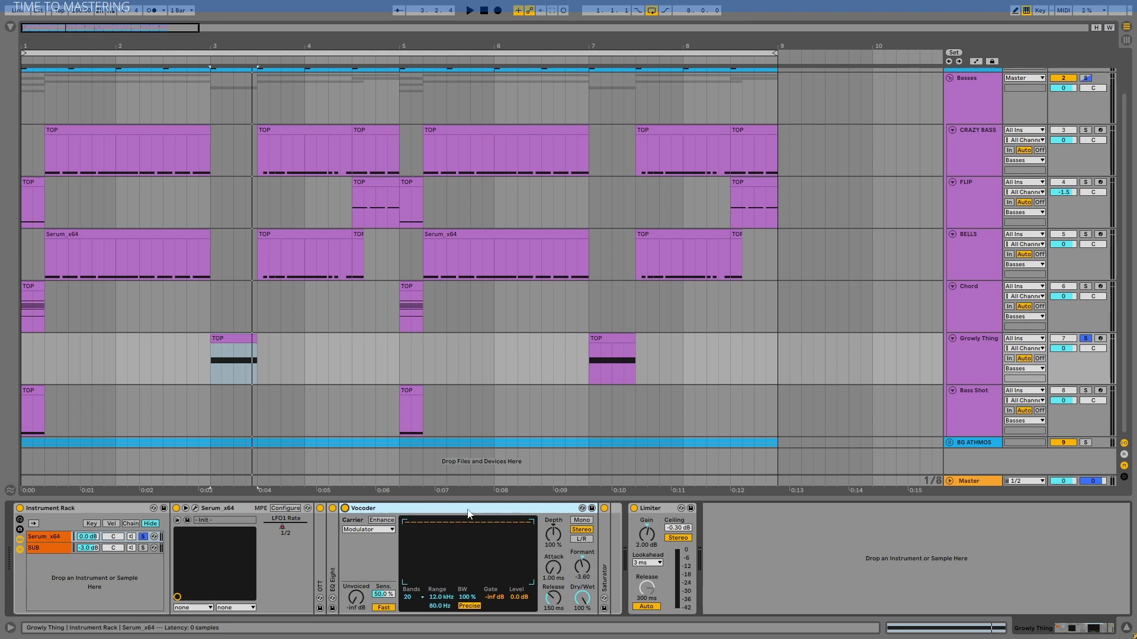
left_click(345, 508)
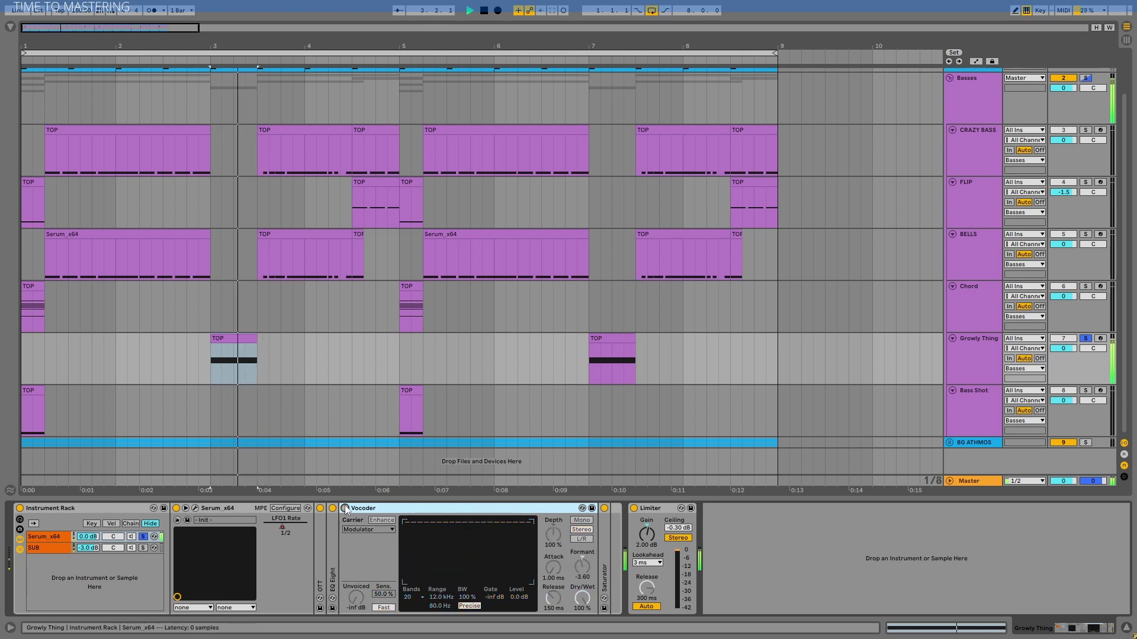
left_click(345, 509)
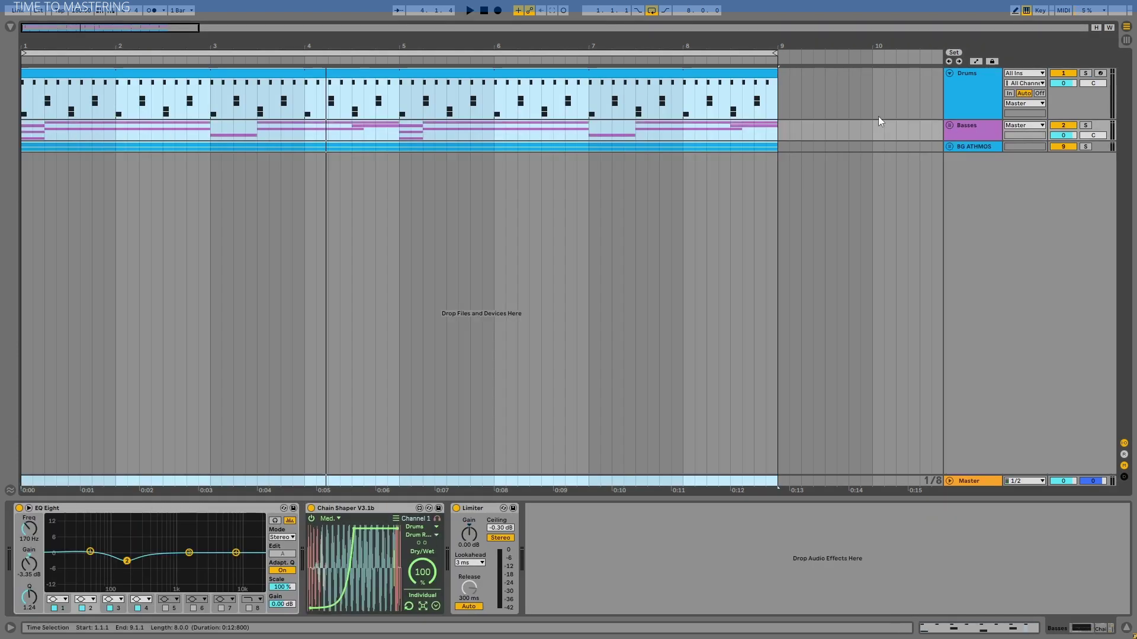
- Play back the full mix of drums, basses and atmospheres, and stop playback around bar 5
left_click(401, 52)
key("space")
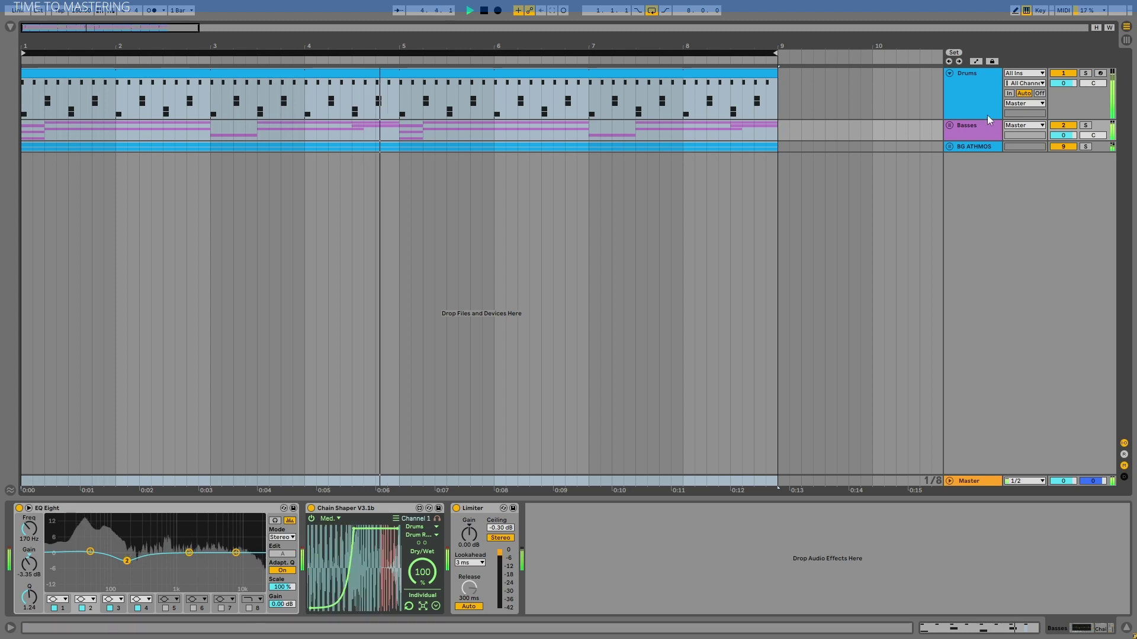
key("space")
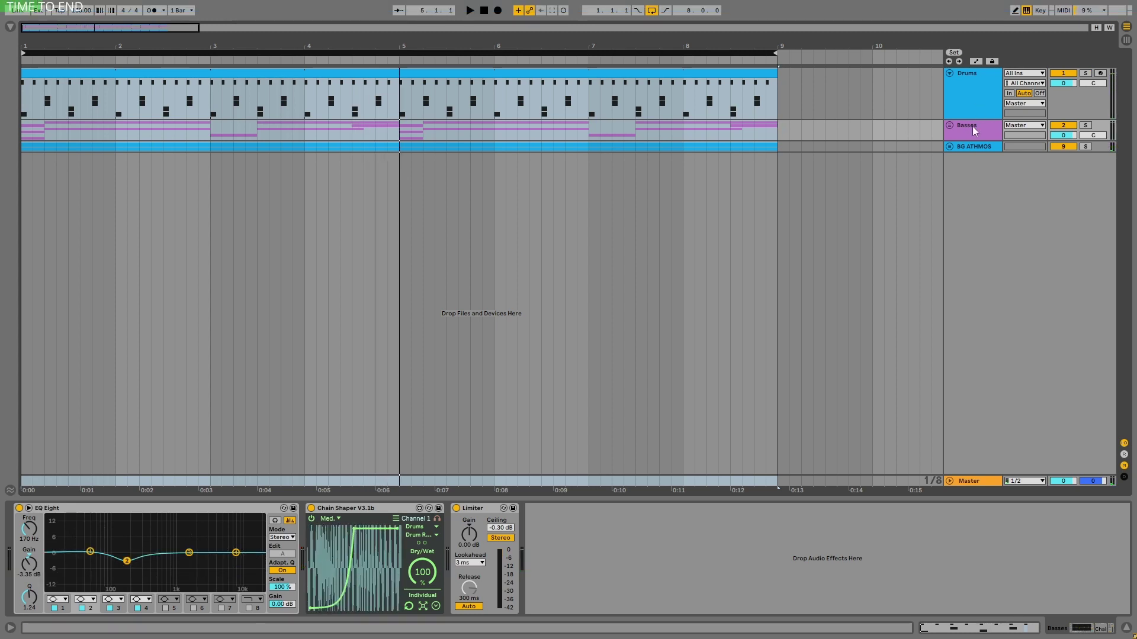
- Examine the Drums track's Operator chain and the Kick, Clap and Ride EDM Toned pads, including the devices following the samples
left_click(973, 88)
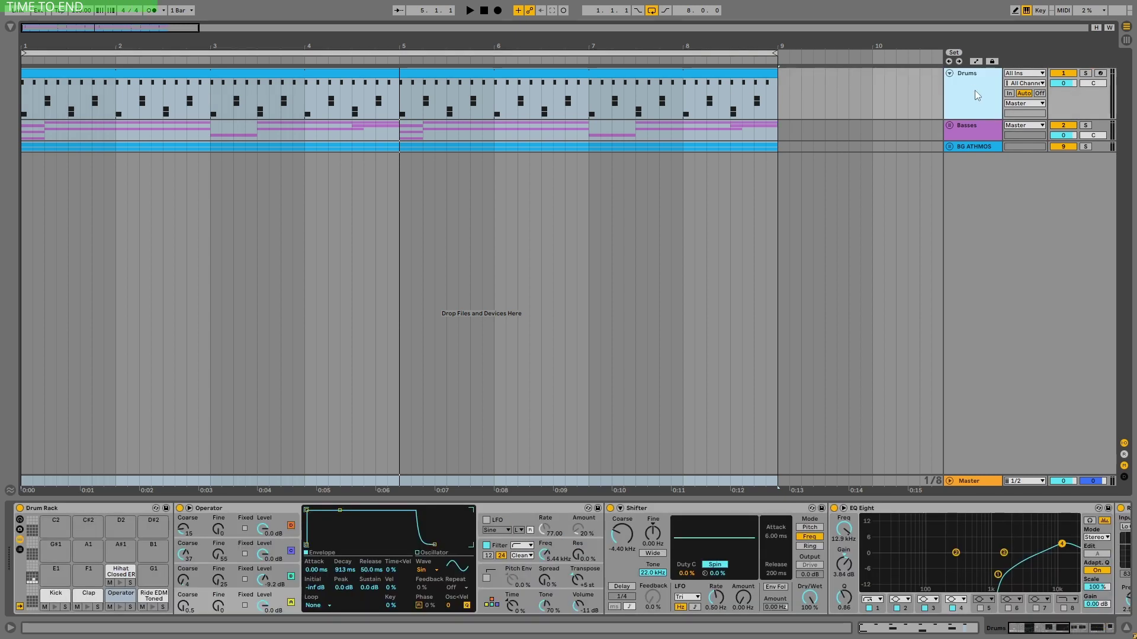
left_click_drag(1048, 631, 1010, 627)
left_click(981, 513)
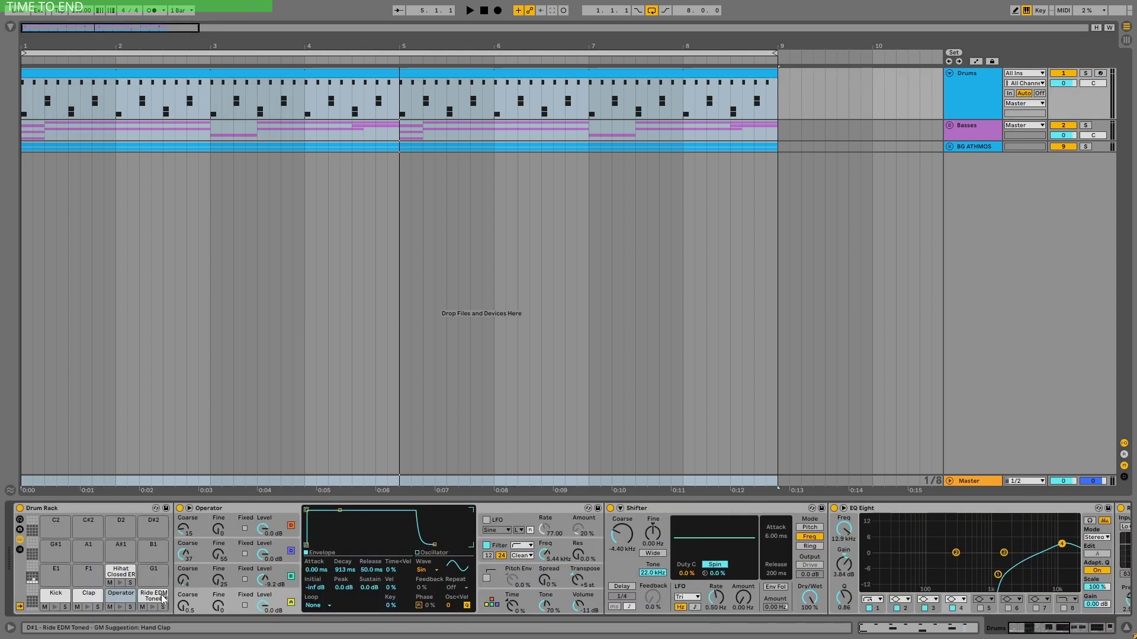
left_click(56, 596)
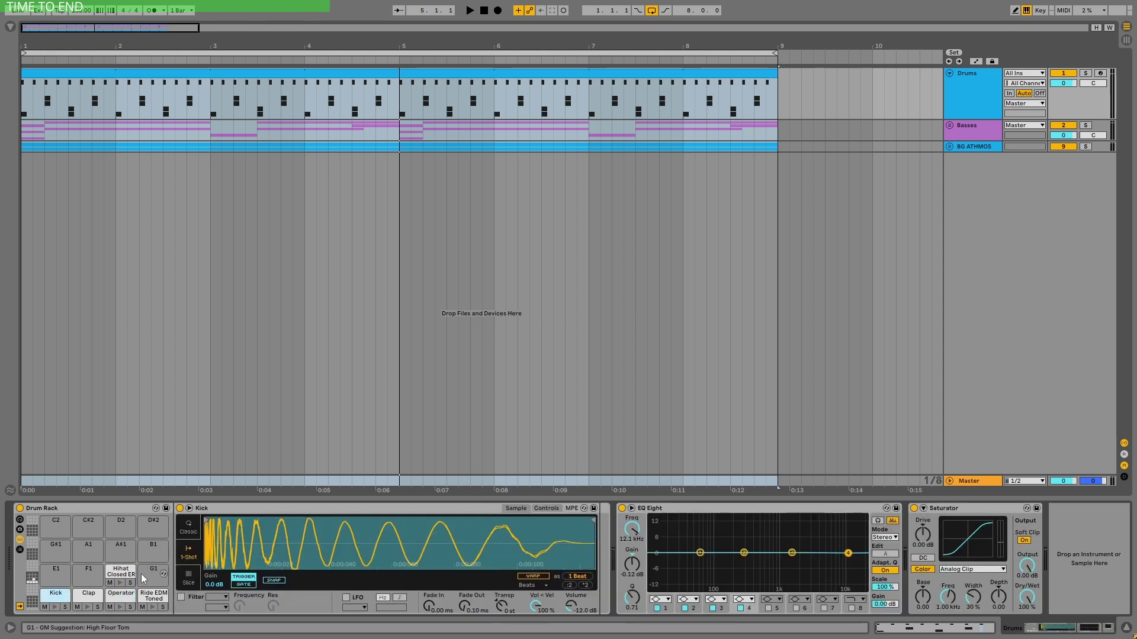
left_click(88, 595)
left_click(153, 596)
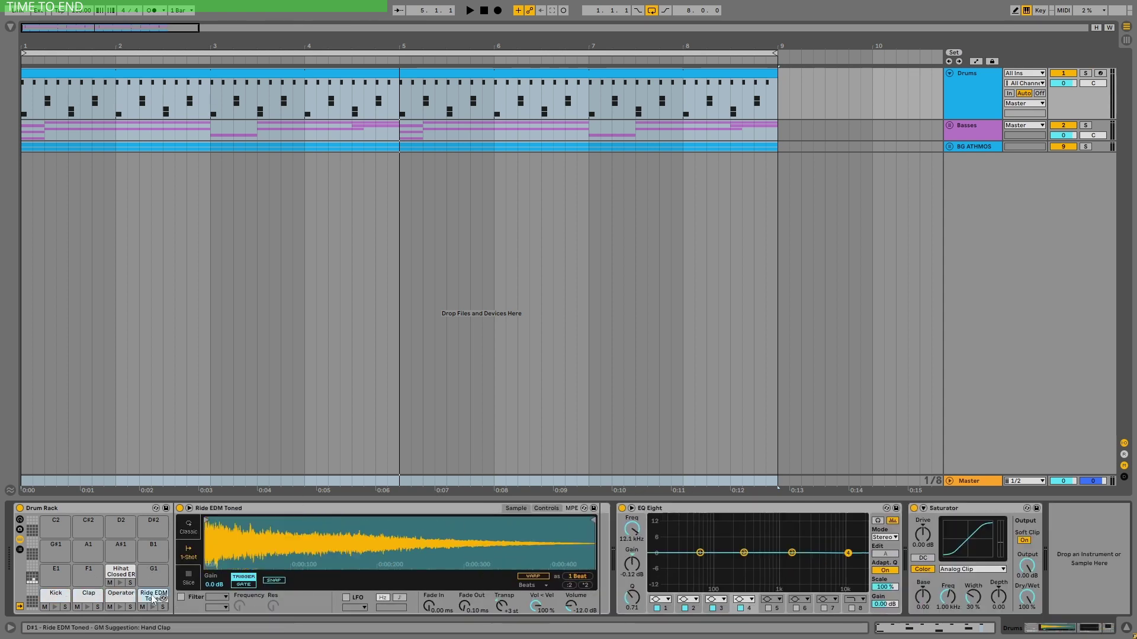
left_click(747, 510)
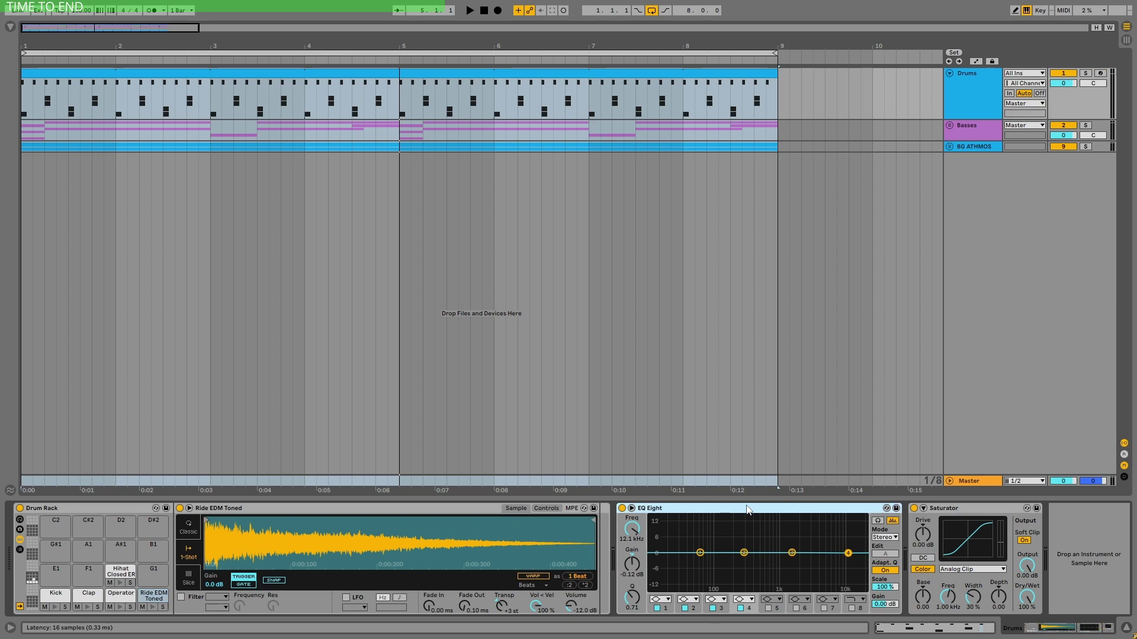
key("Delete")
- Examine the Basses group's EQ Eight and Chain Shaper devices
left_click(962, 131)
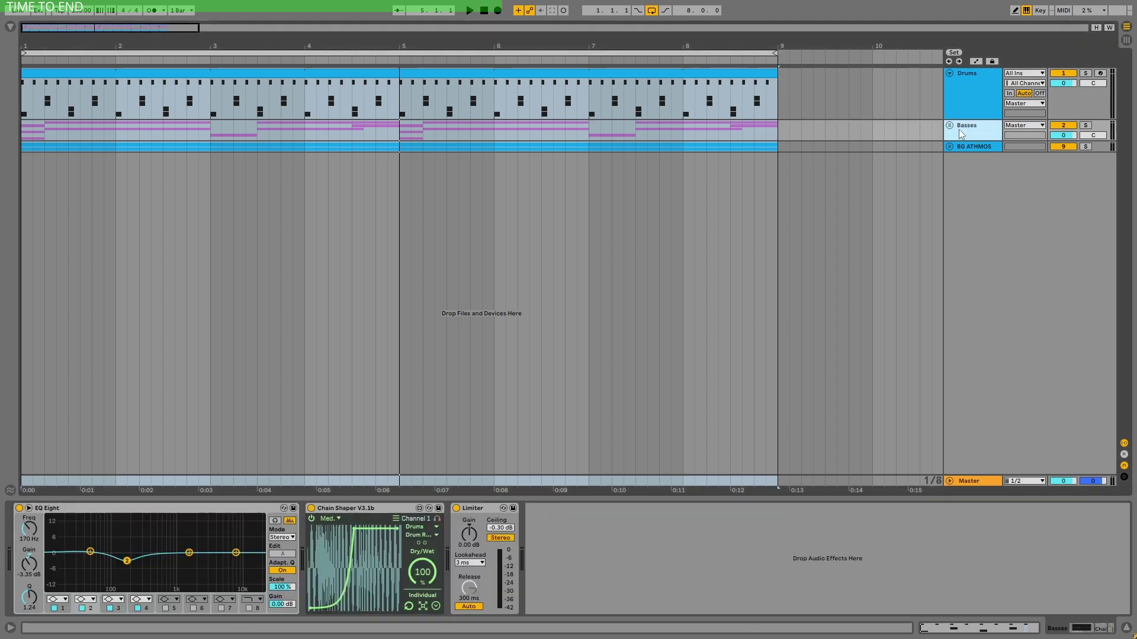
left_click(152, 509)
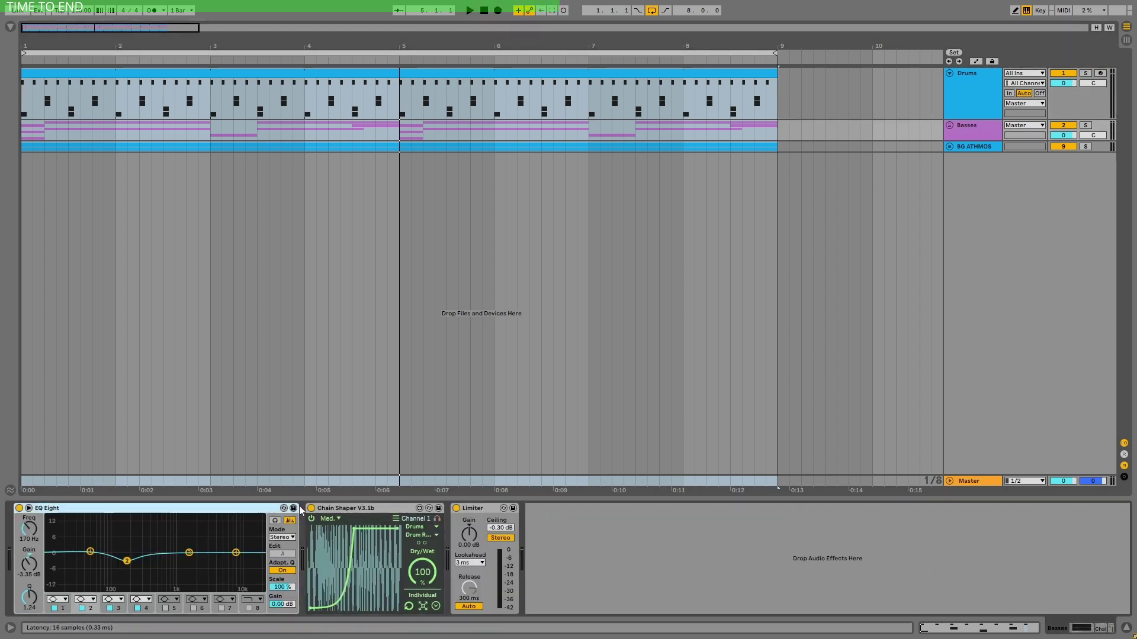
left_click(345, 508)
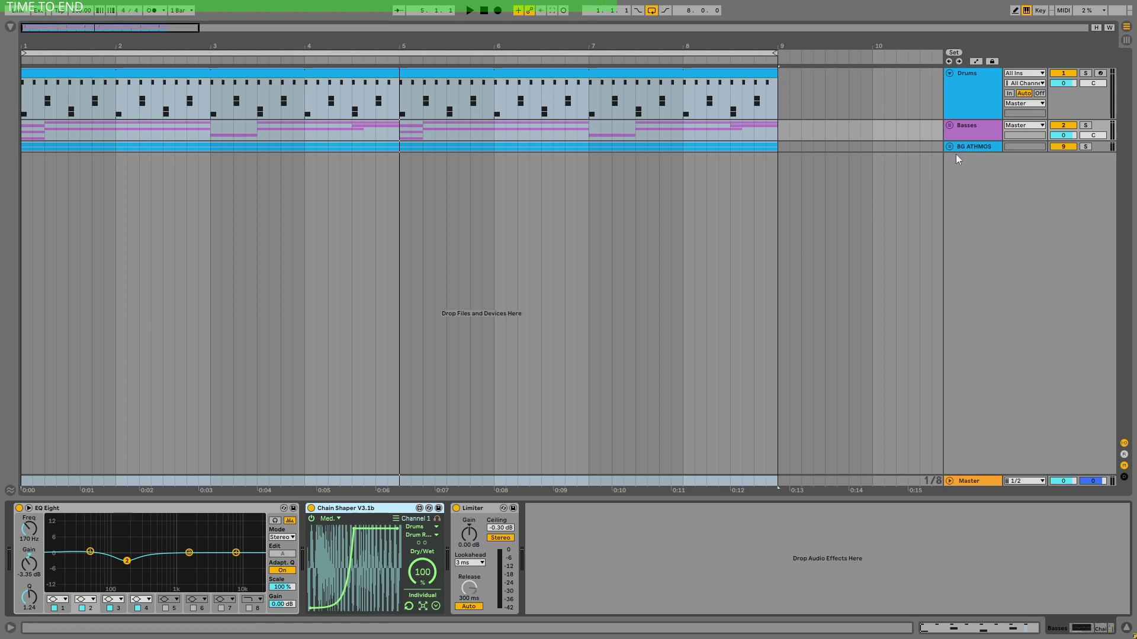
- Examine the BG ATHMOS group's effects chain up to the Dimension Expander, and view the Master track's devices
left_click(979, 147)
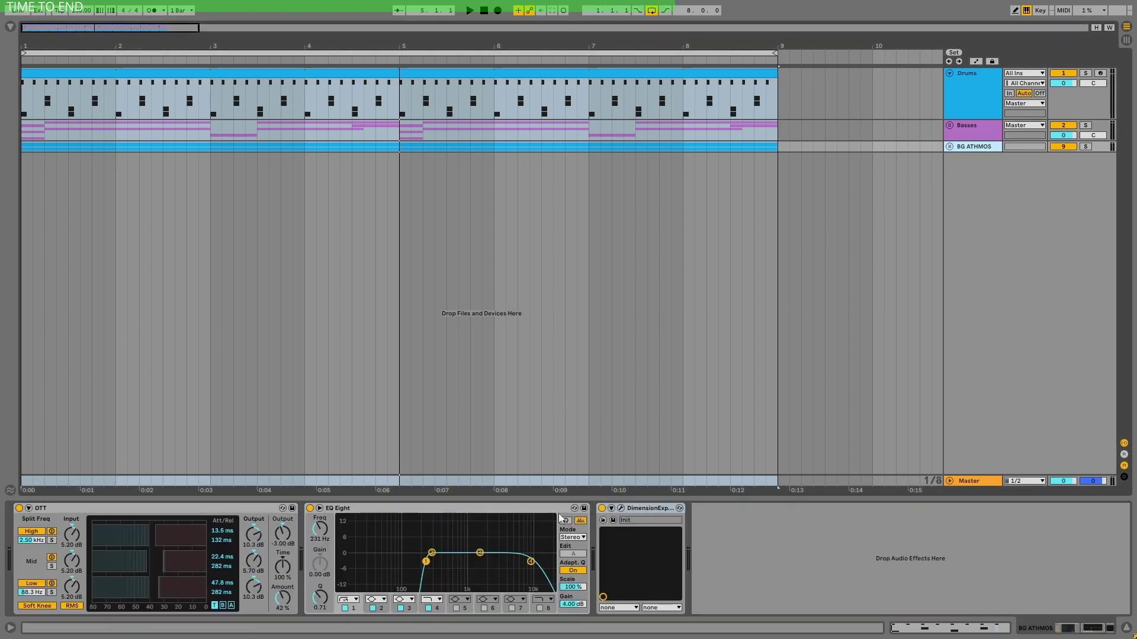
left_click(646, 513)
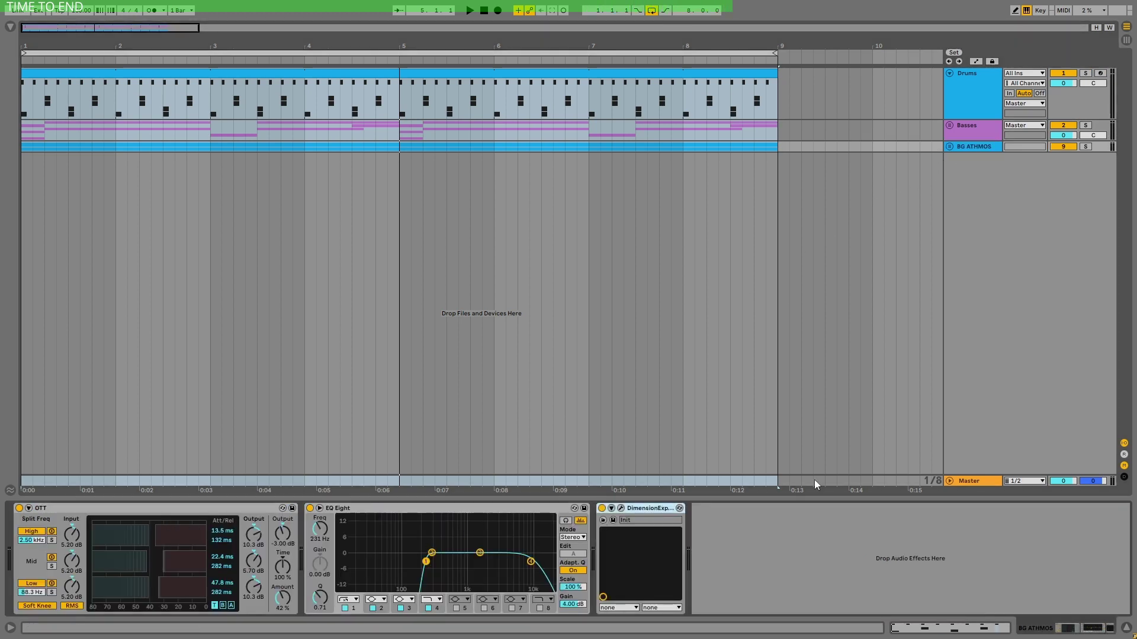
left_click(971, 481)
left_click(39, 511)
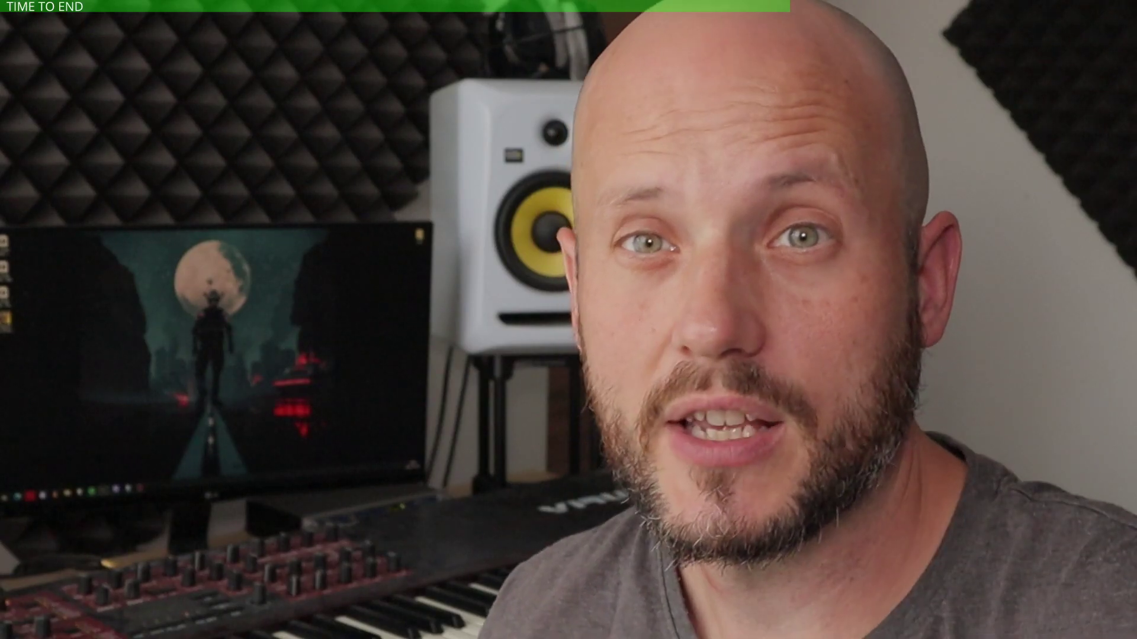